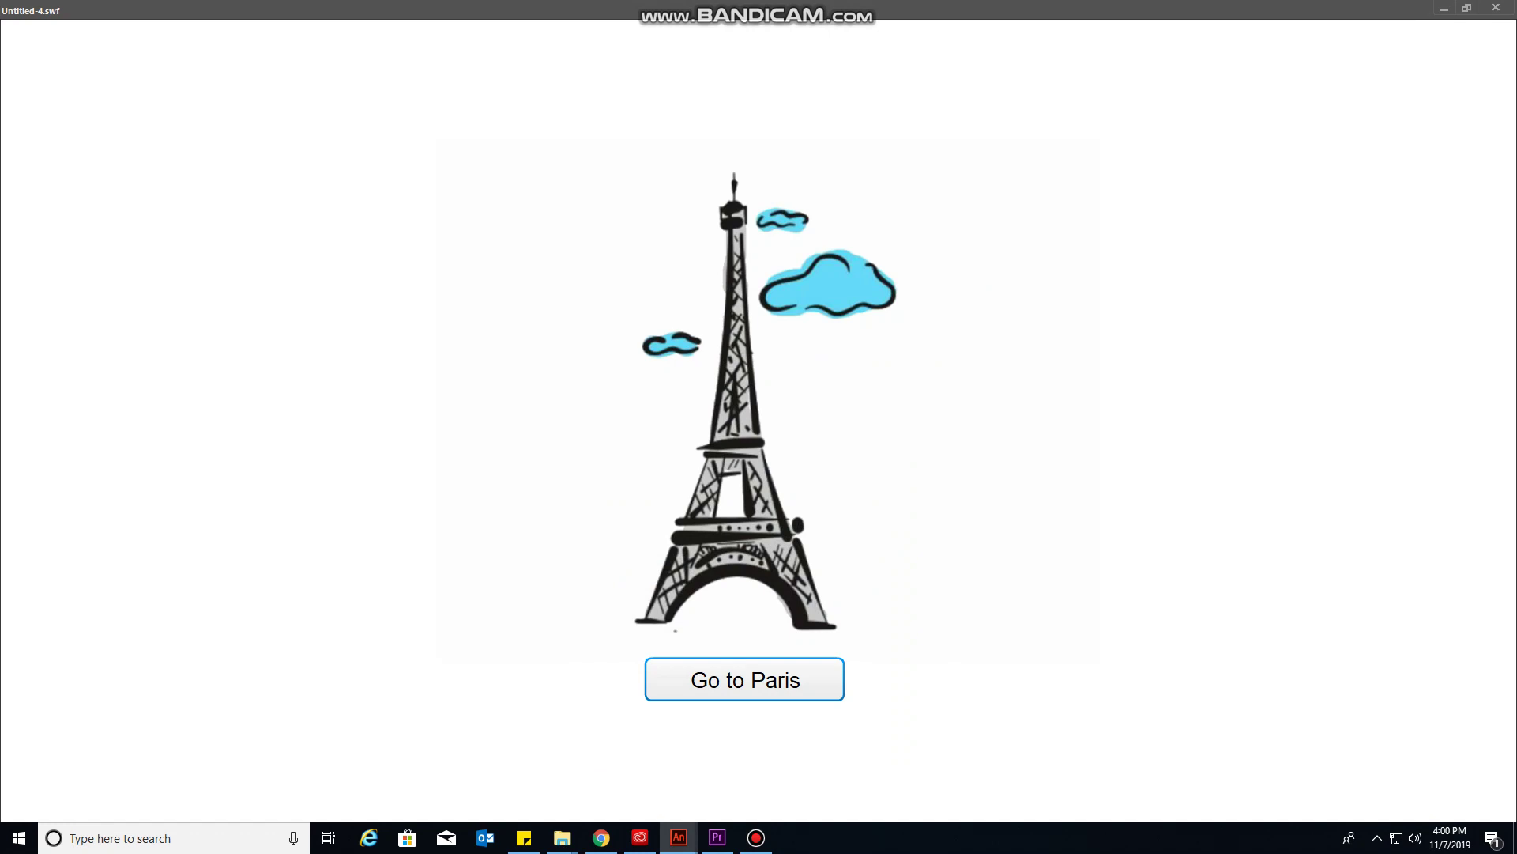
- Toggle the test SWF between the Paris photo page and cartoon home page twice, then close it
key(space)
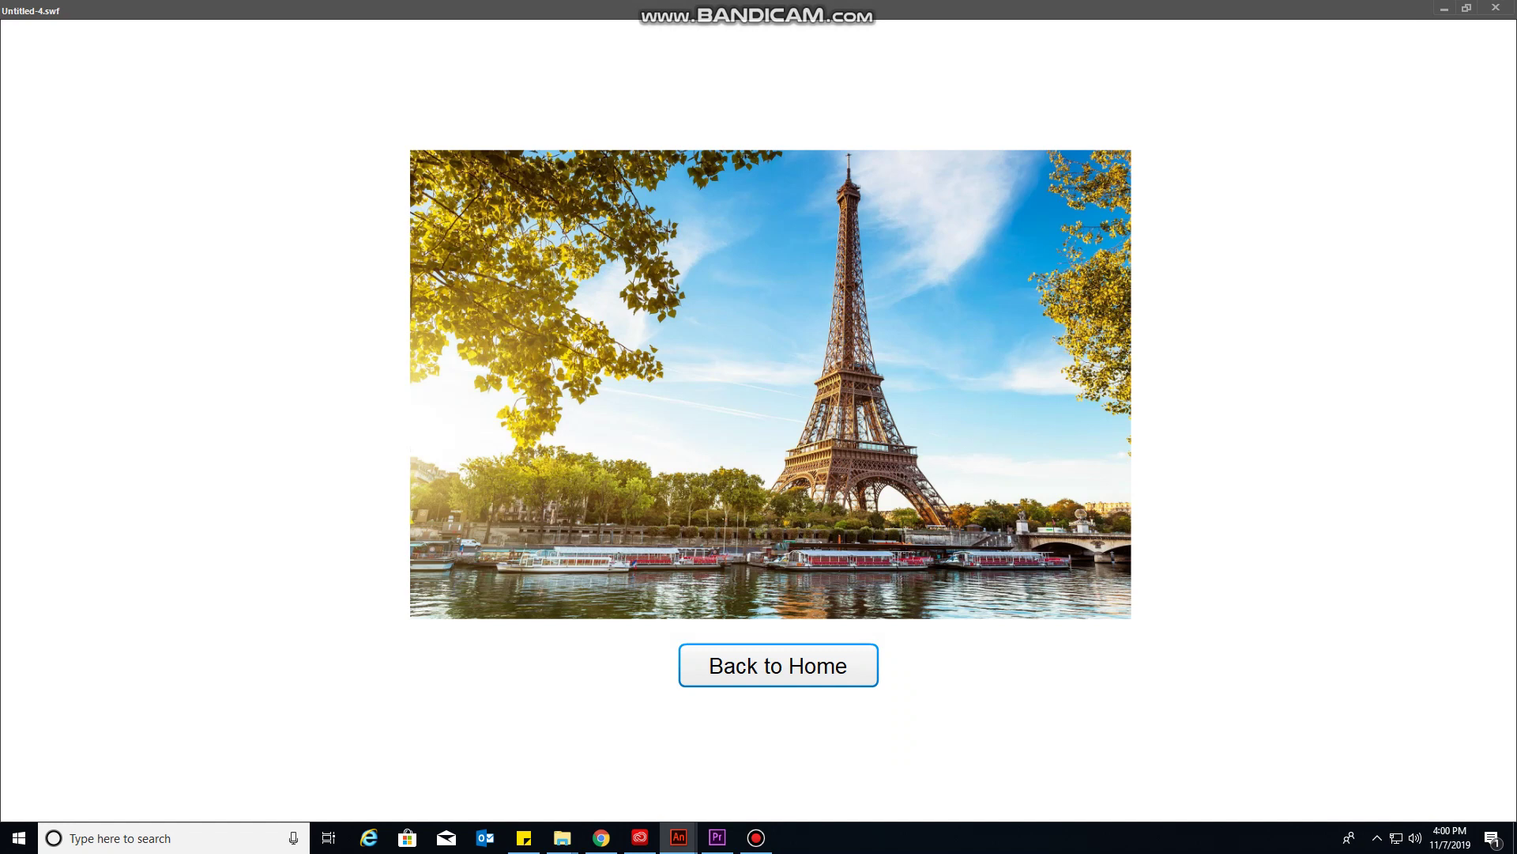
key(space)
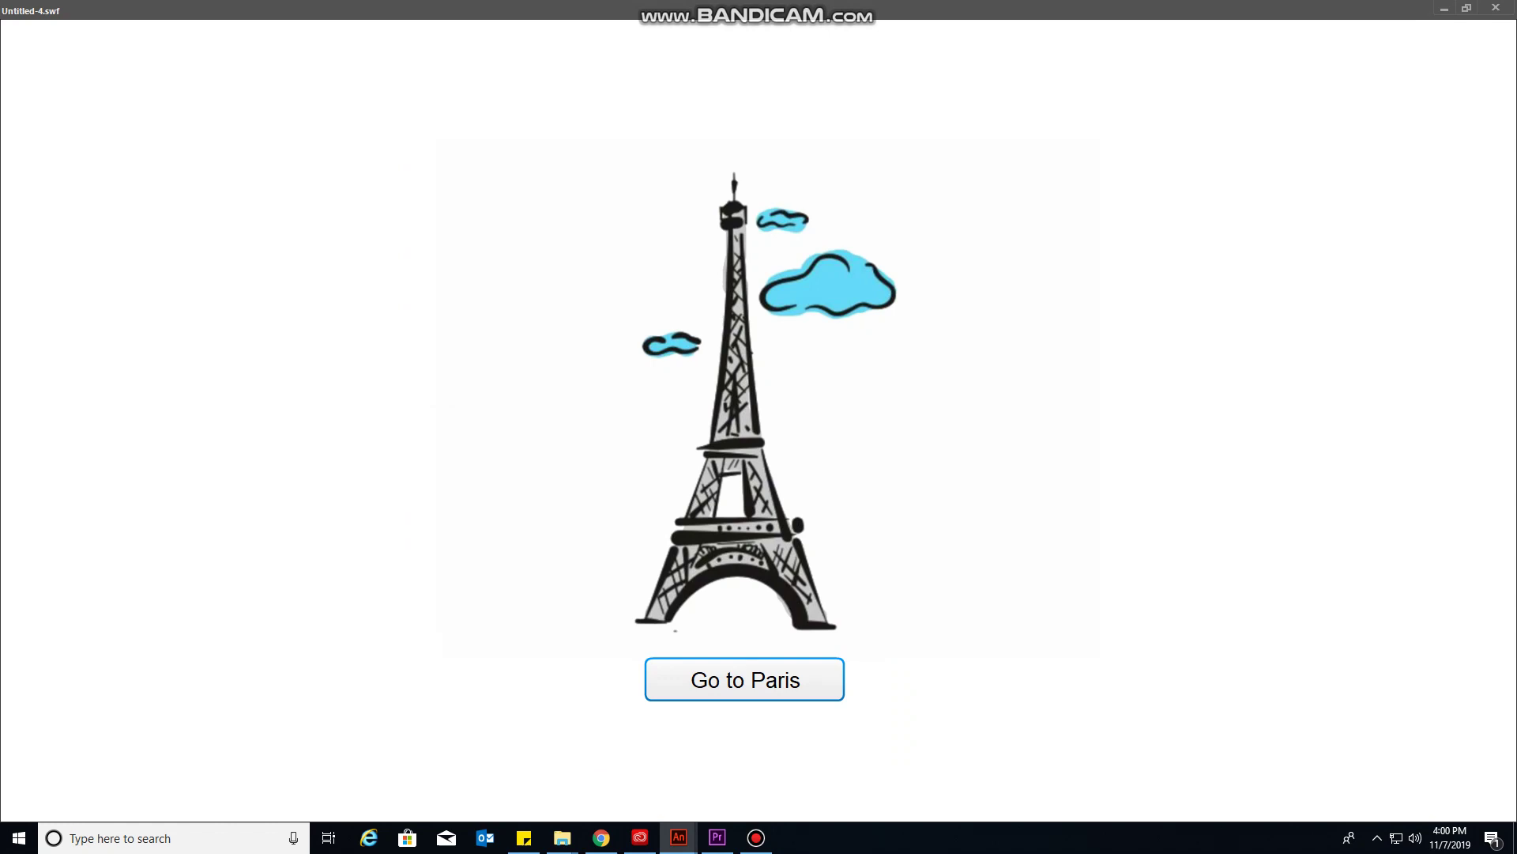
key(space)
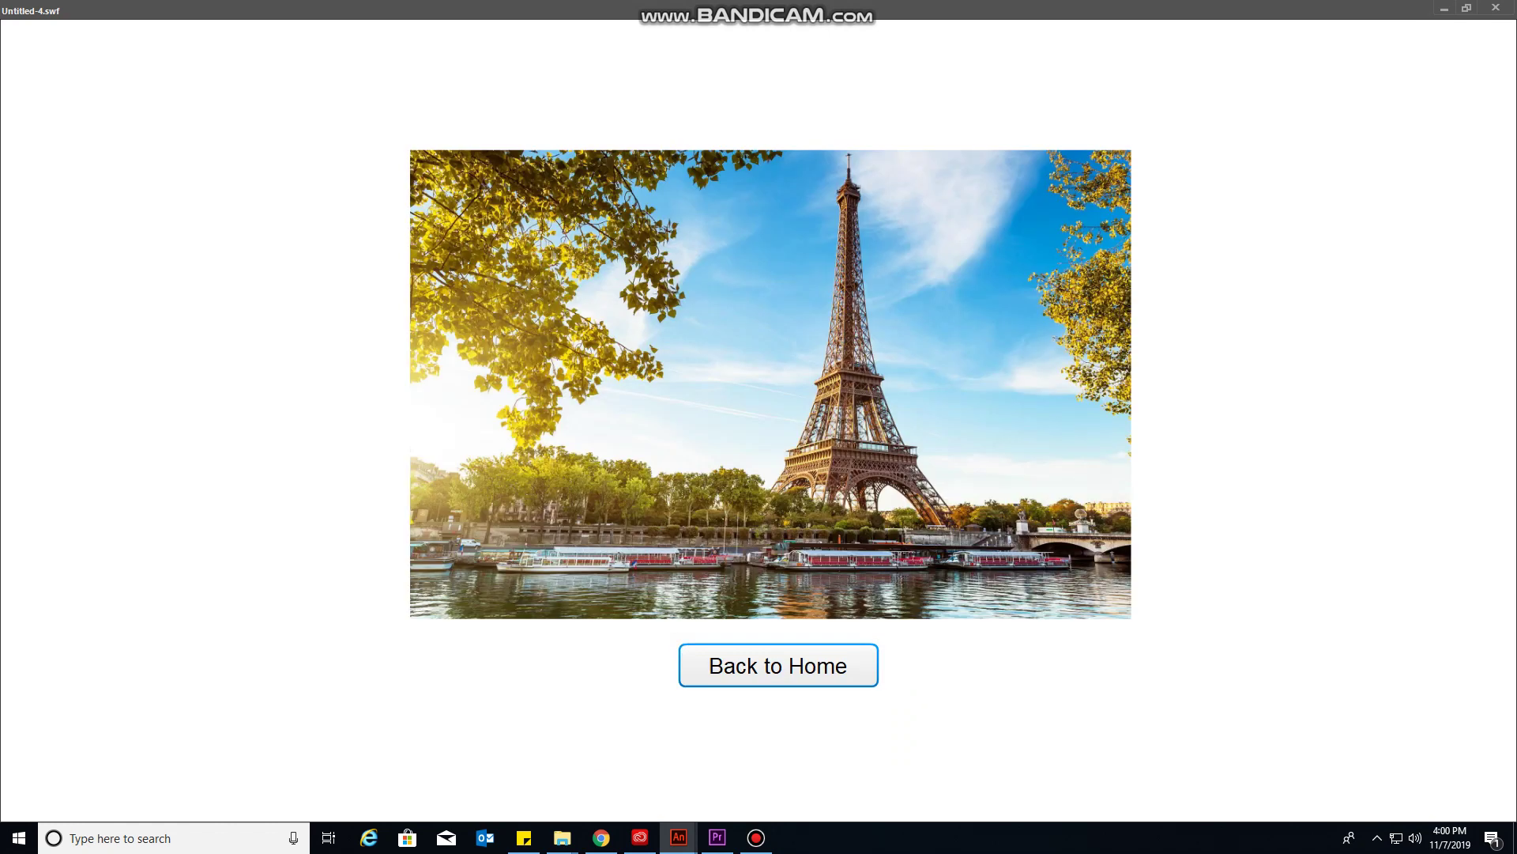
key(space)
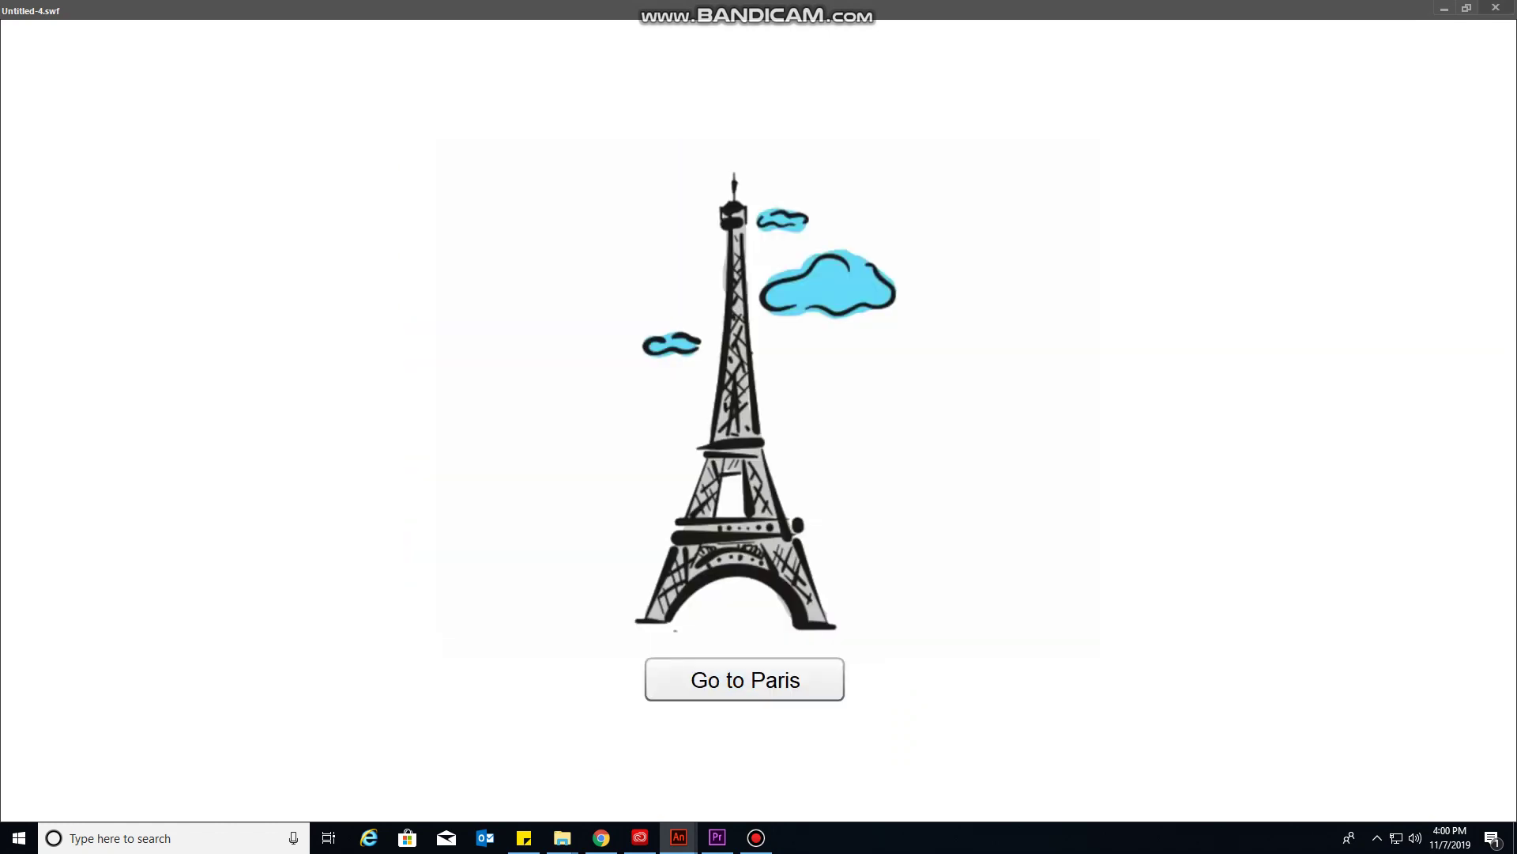
click(1496, 8)
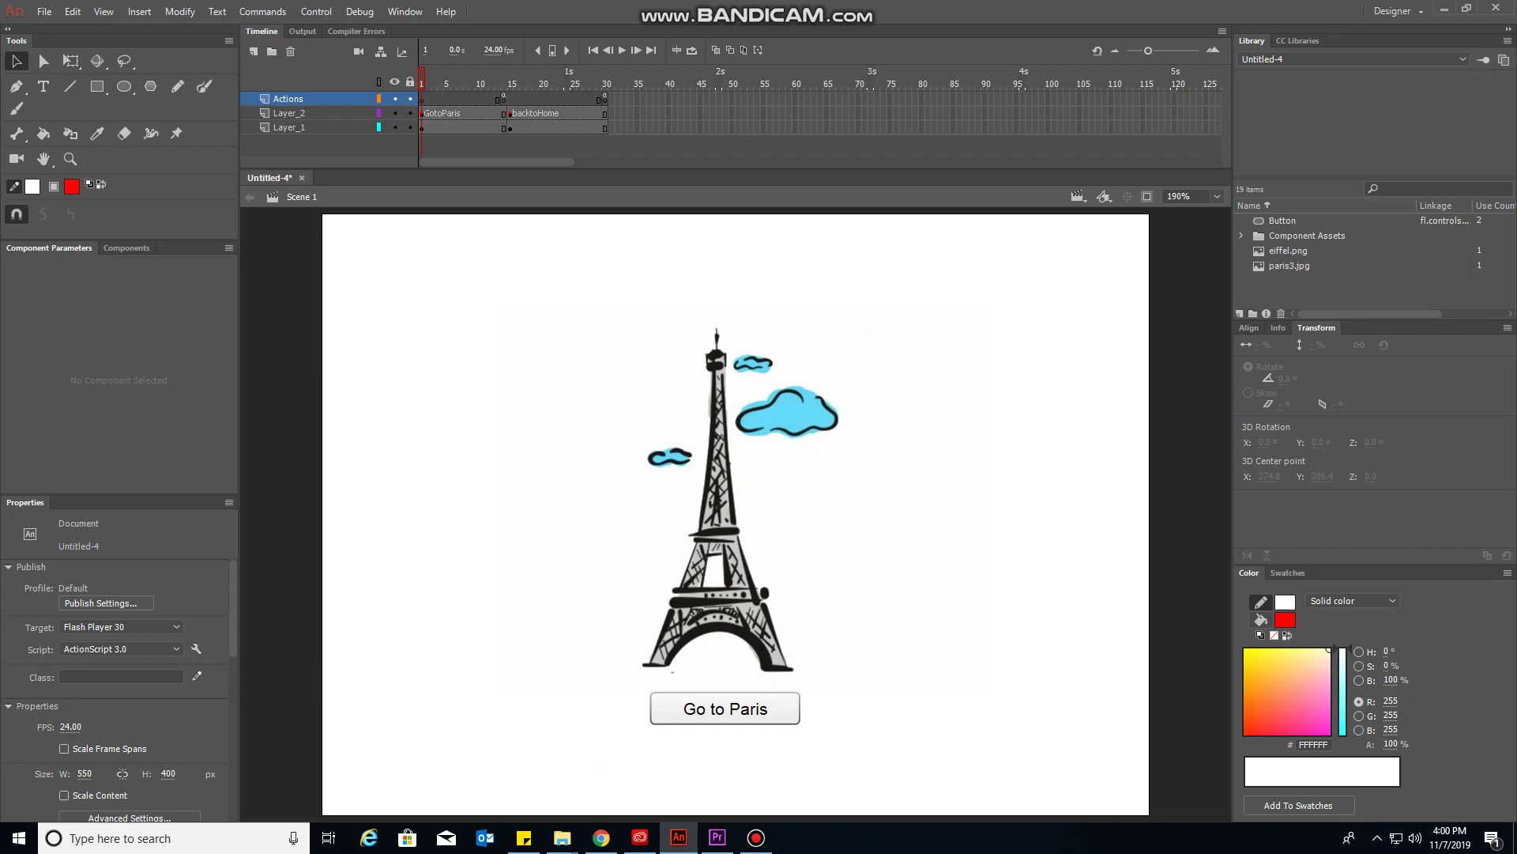
- Close the Paris movie without saving and create a new ActionScript 3.0 document
key(ctrl+w)
click(758, 437)
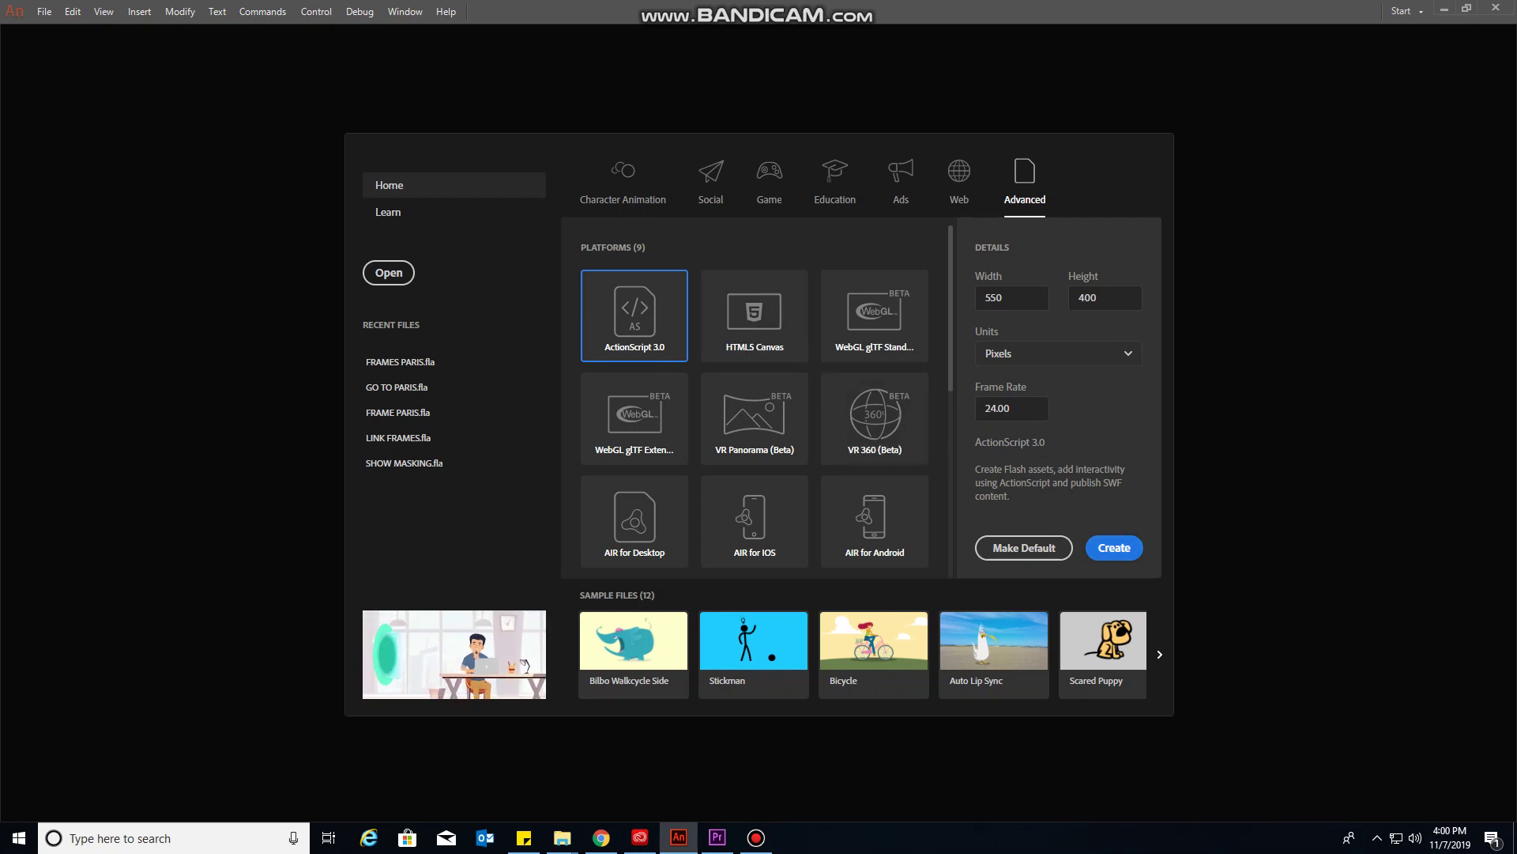
click(1115, 547)
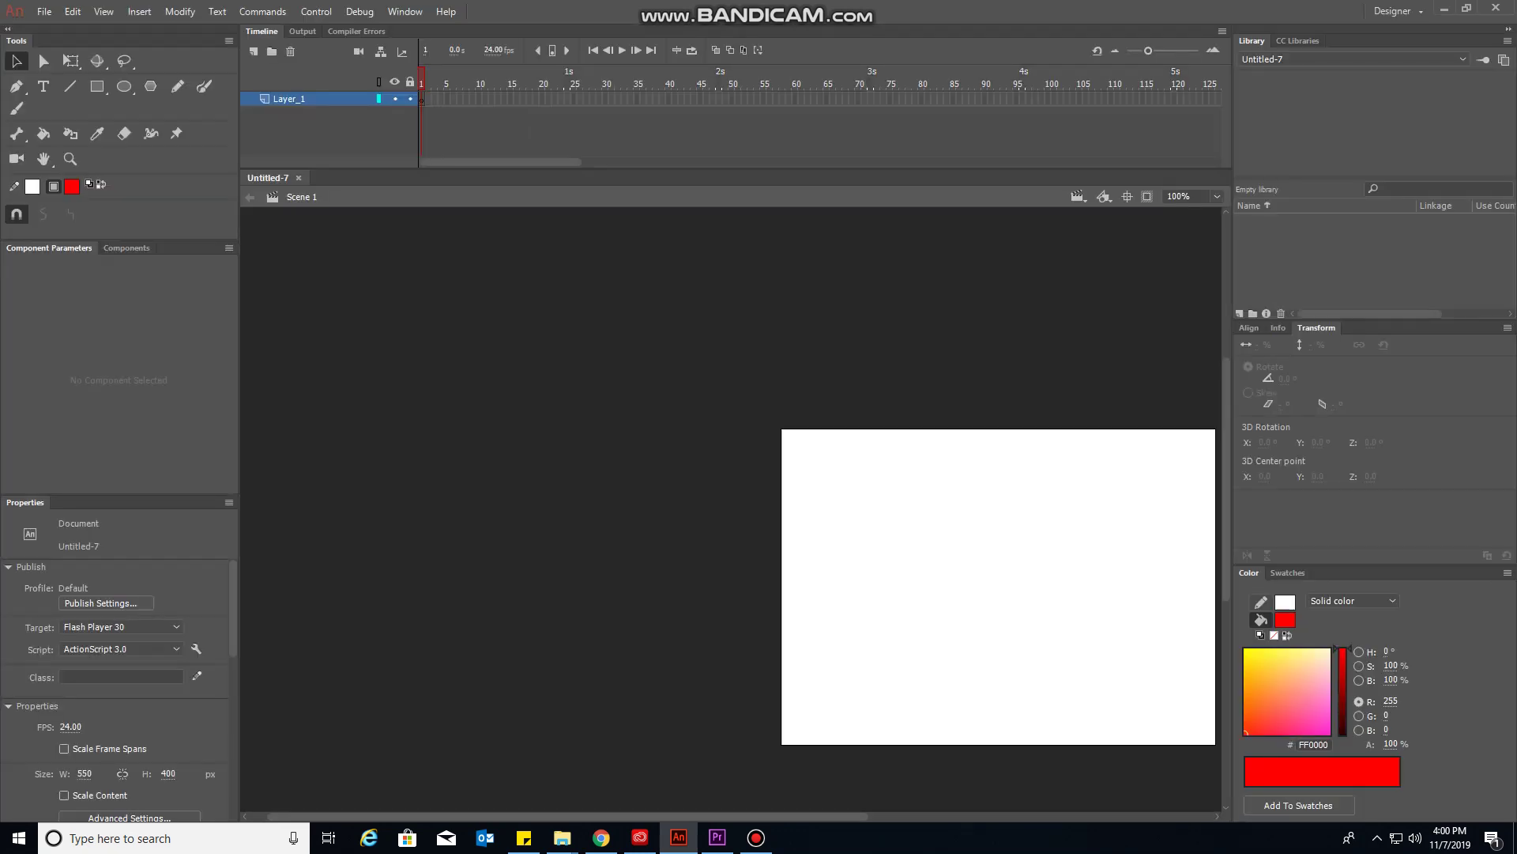
- Fit the stage in the window and bring up Import to Stage
click(1217, 196)
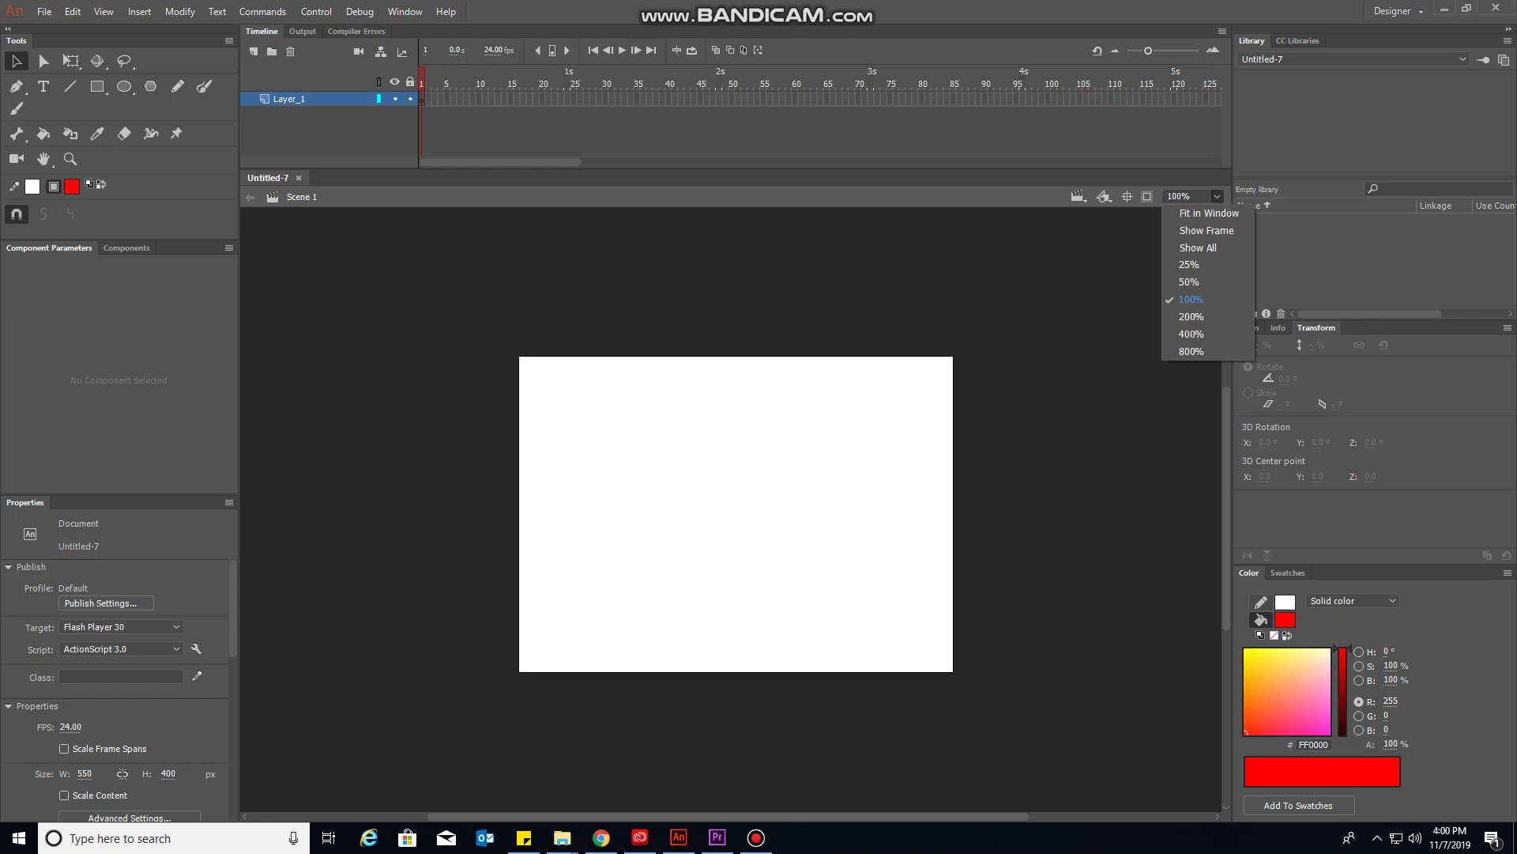
click(1193, 212)
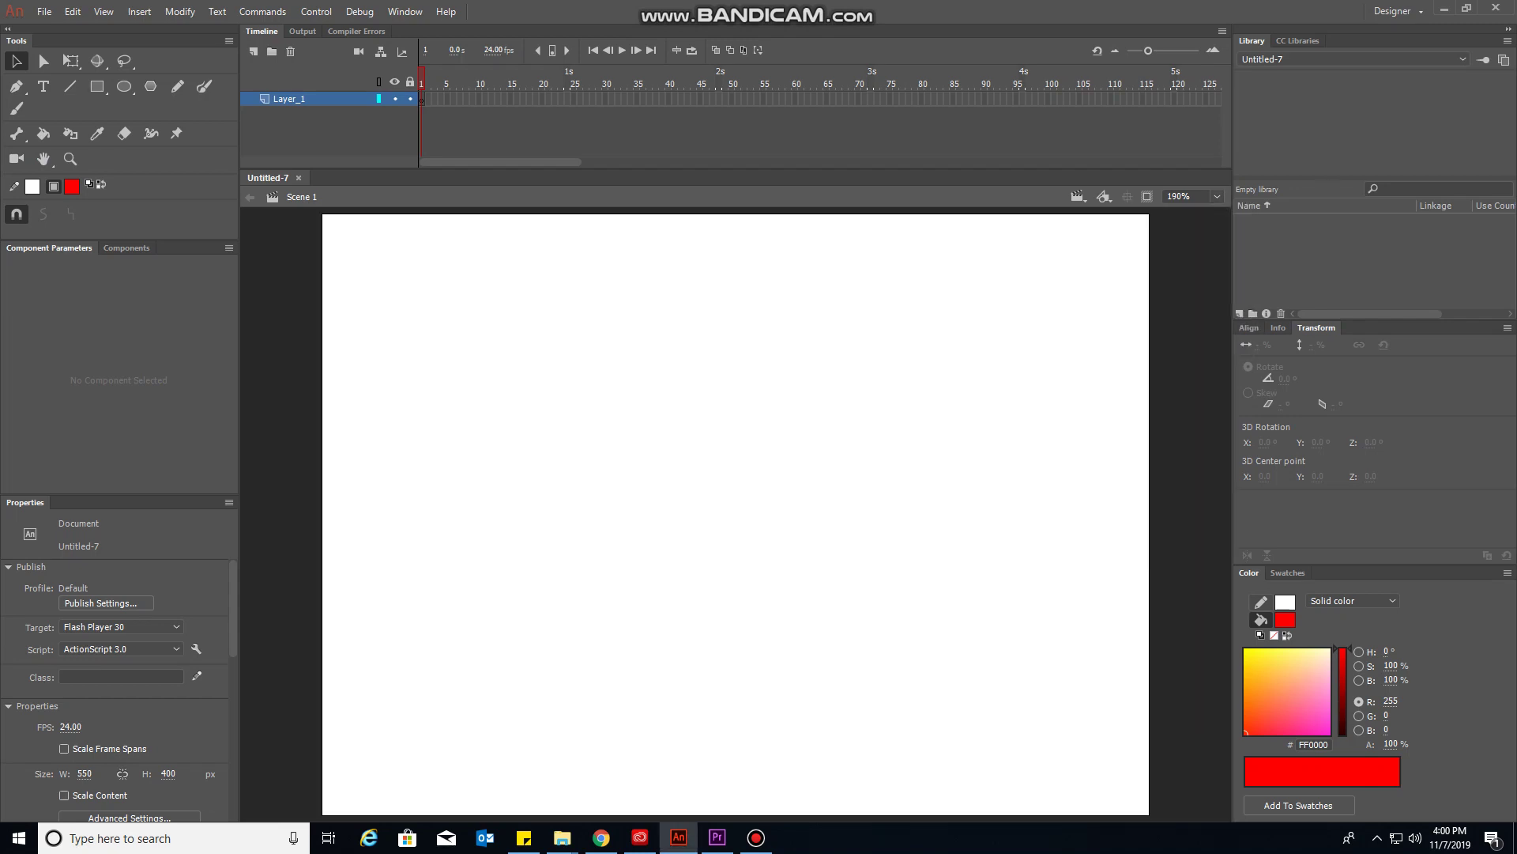
key(ctrl+r)
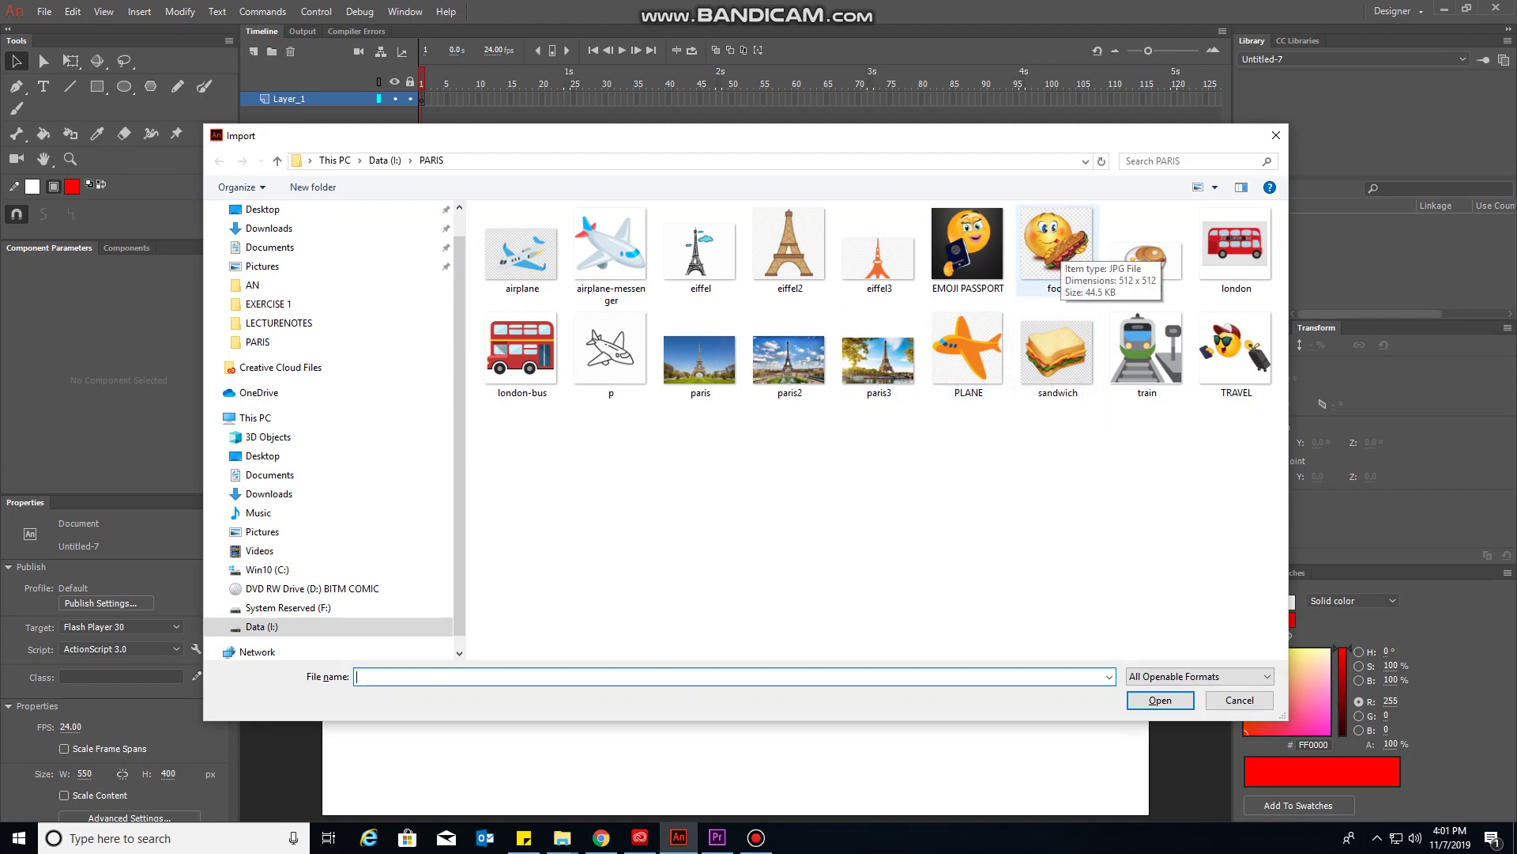
- Import the food picture, move it and shrink it to about 39%, then delete it from the stage
double_click(1055, 247)
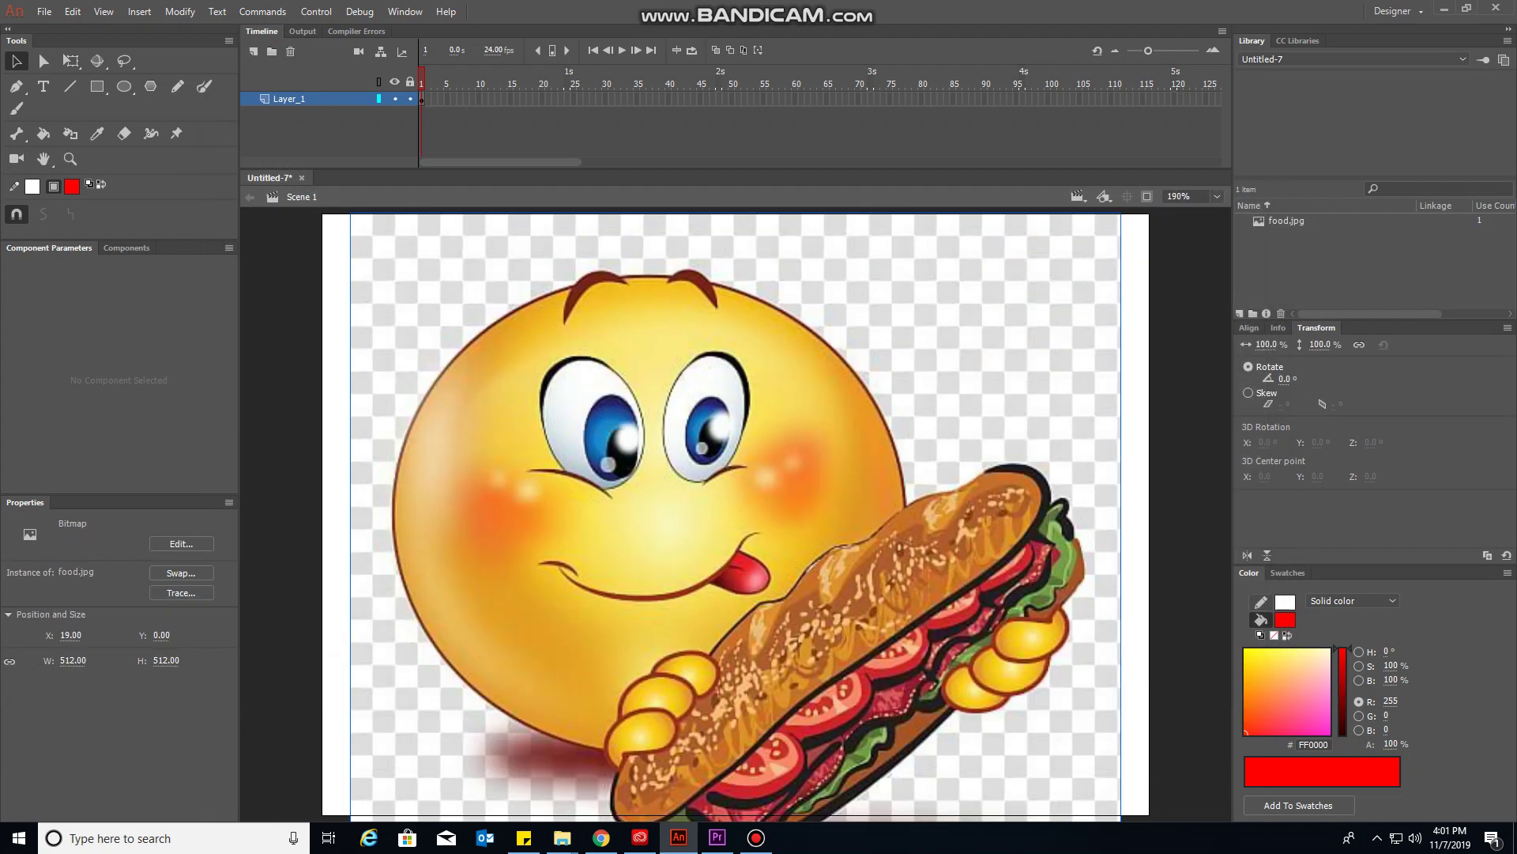
mouse_move(757, 288)
mouse_down()
mouse_move(767, 375)
mouse_move(779, 363)
mouse_up()
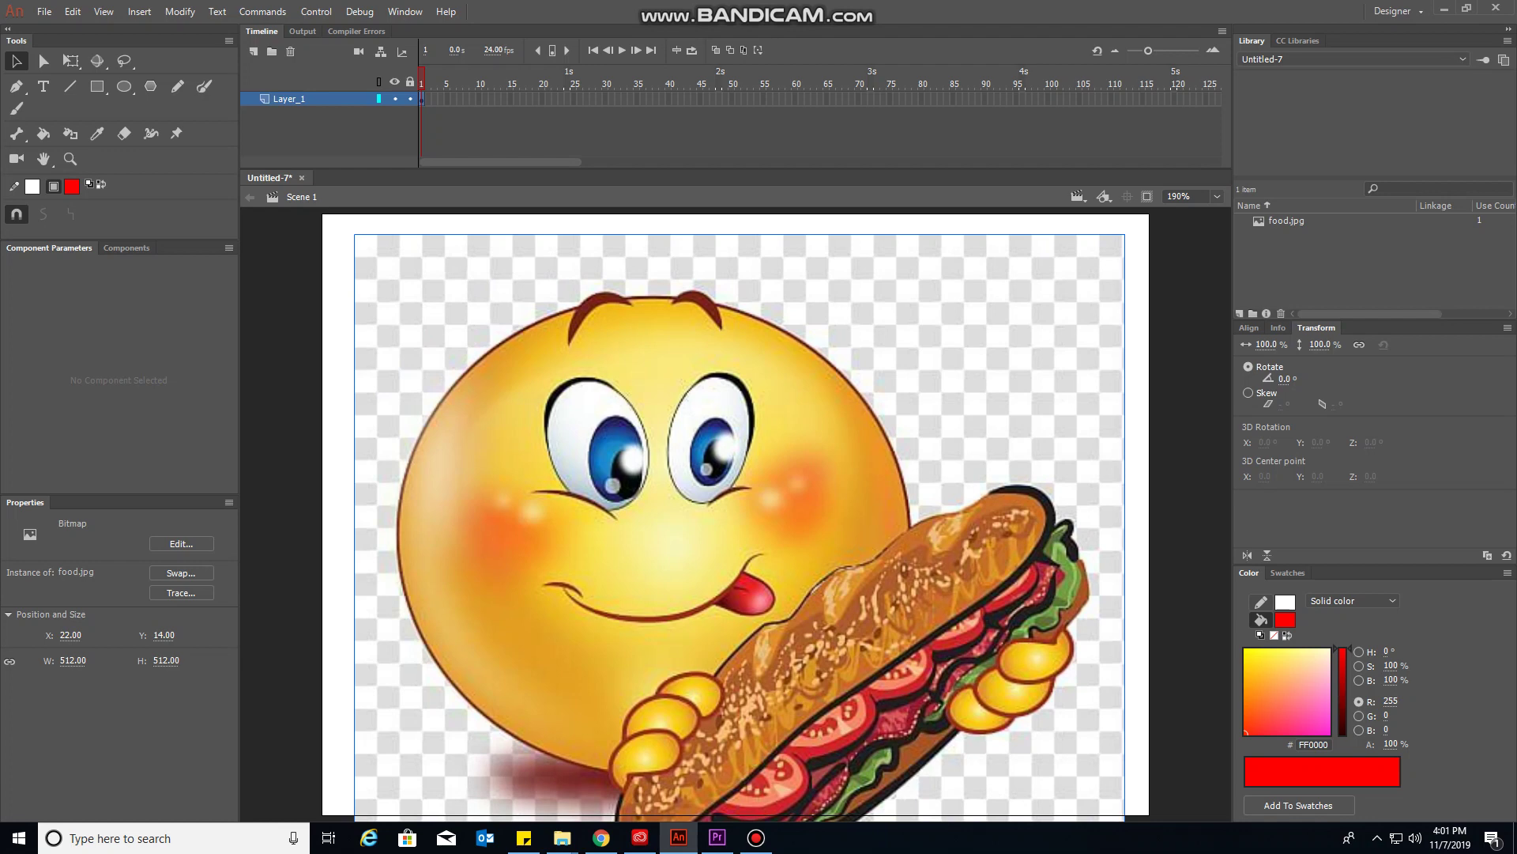
drag(1265, 344, 1217, 344)
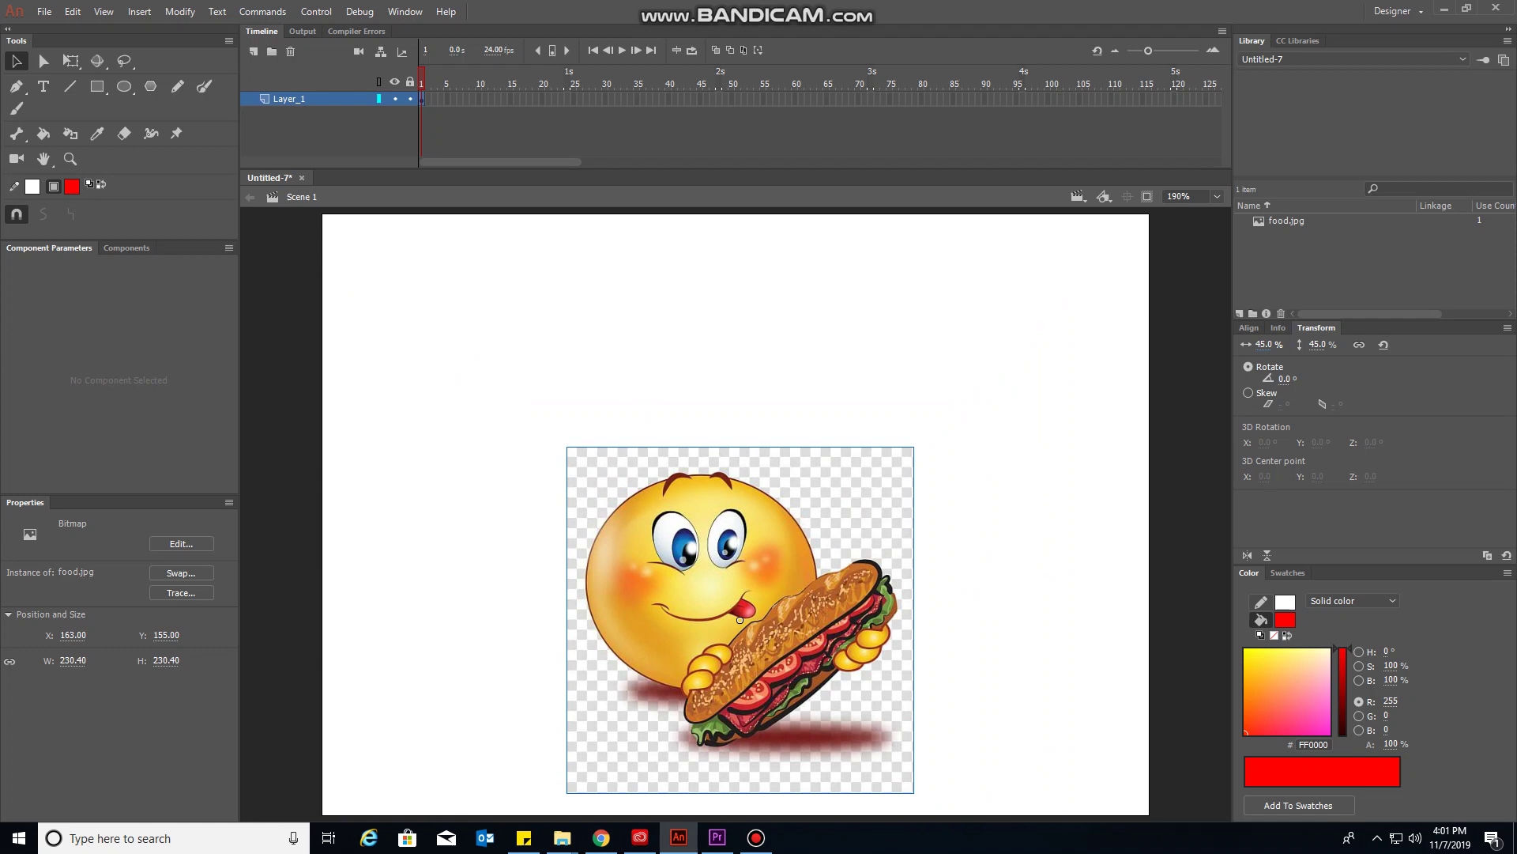
drag(739, 620, 722, 538)
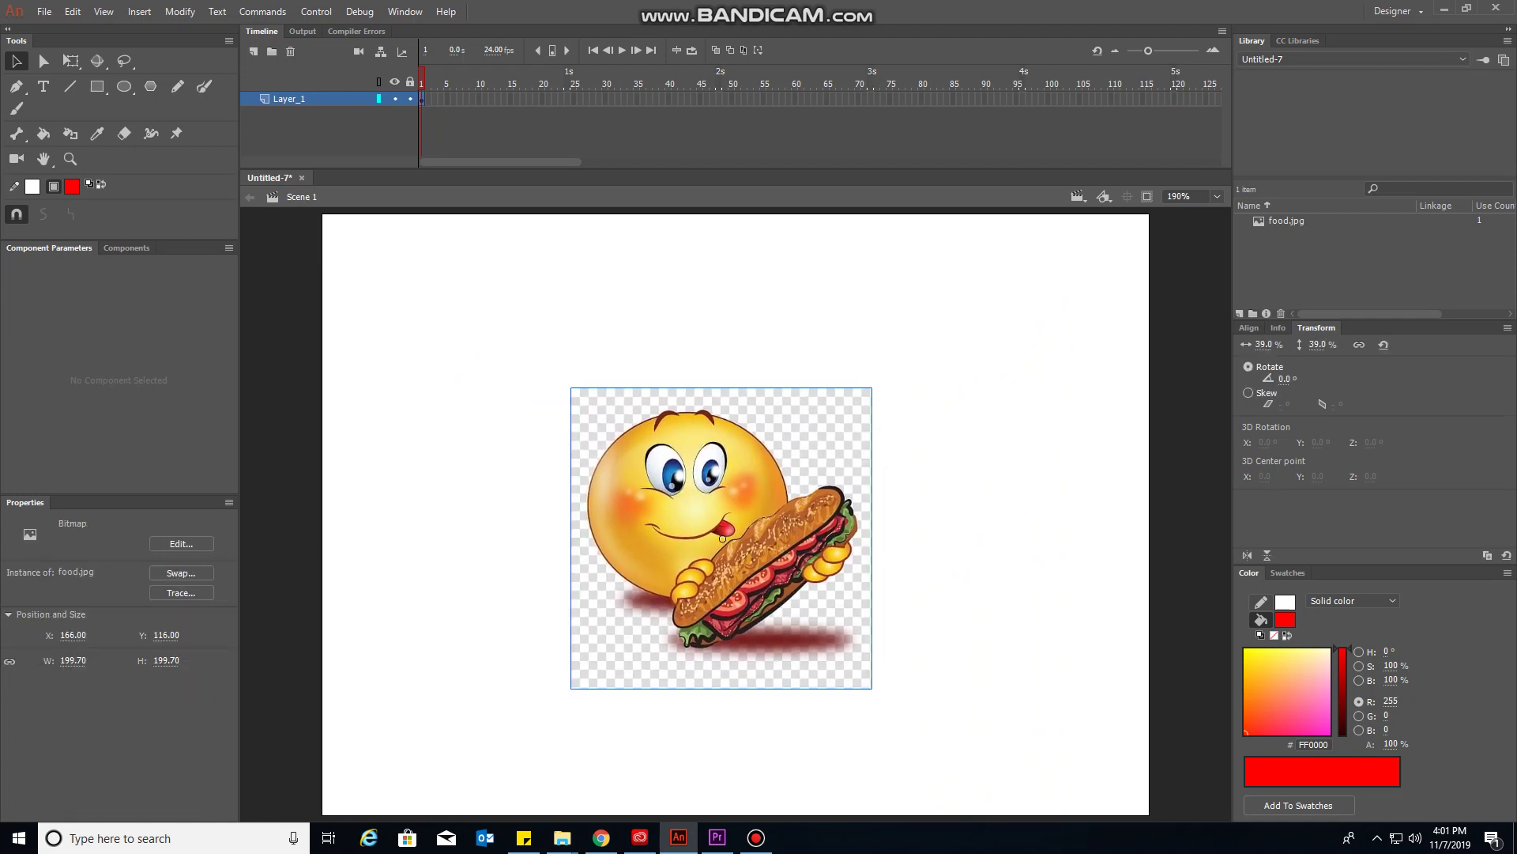
key(Delete)
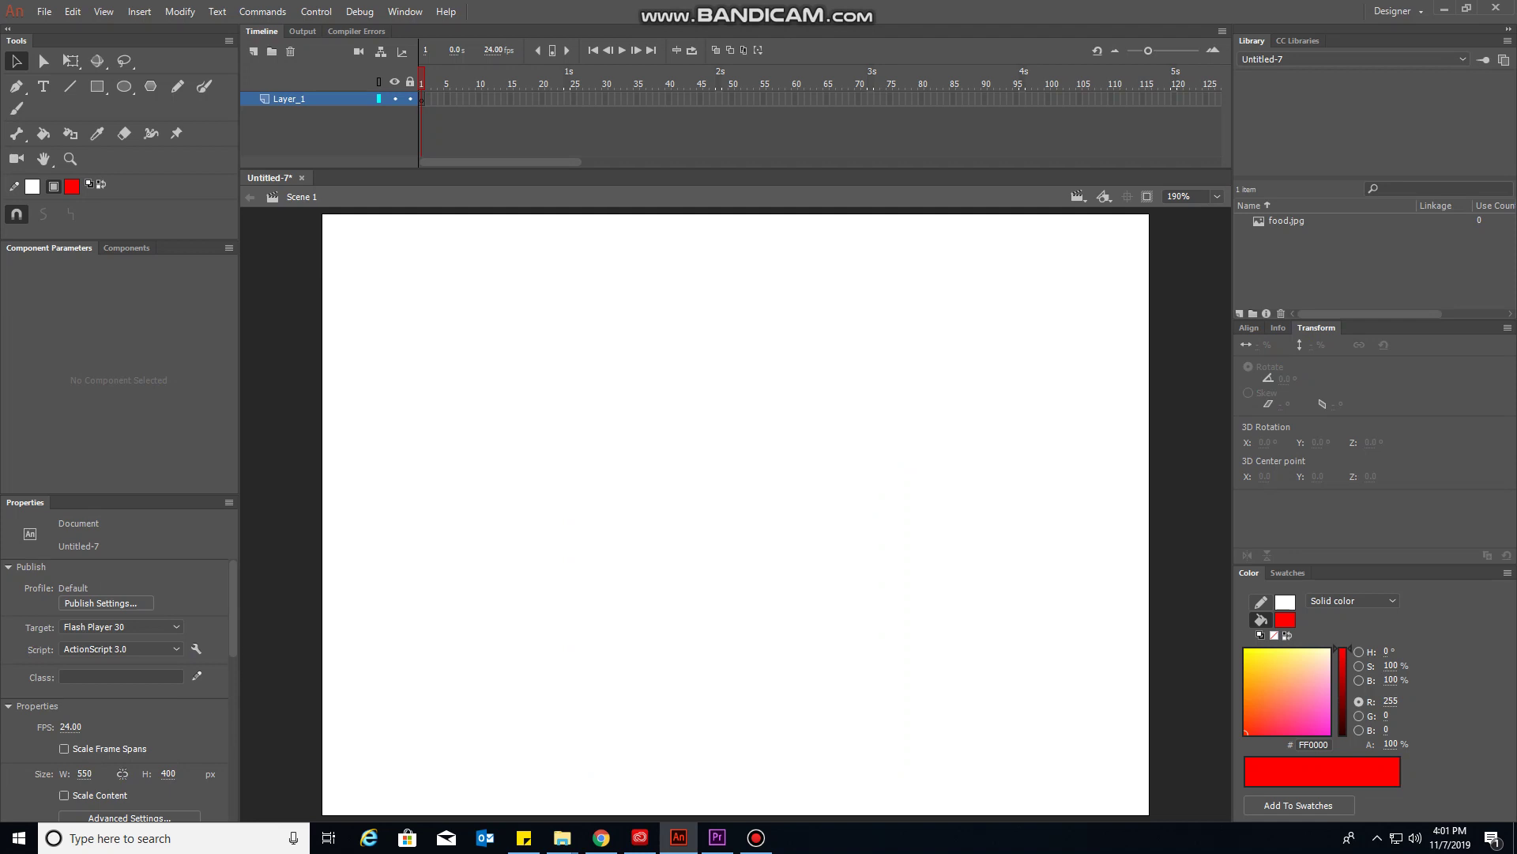
- Import the TRAVEL picture, scale it to 55% and settle it near the stage centre
key(ctrl+r)
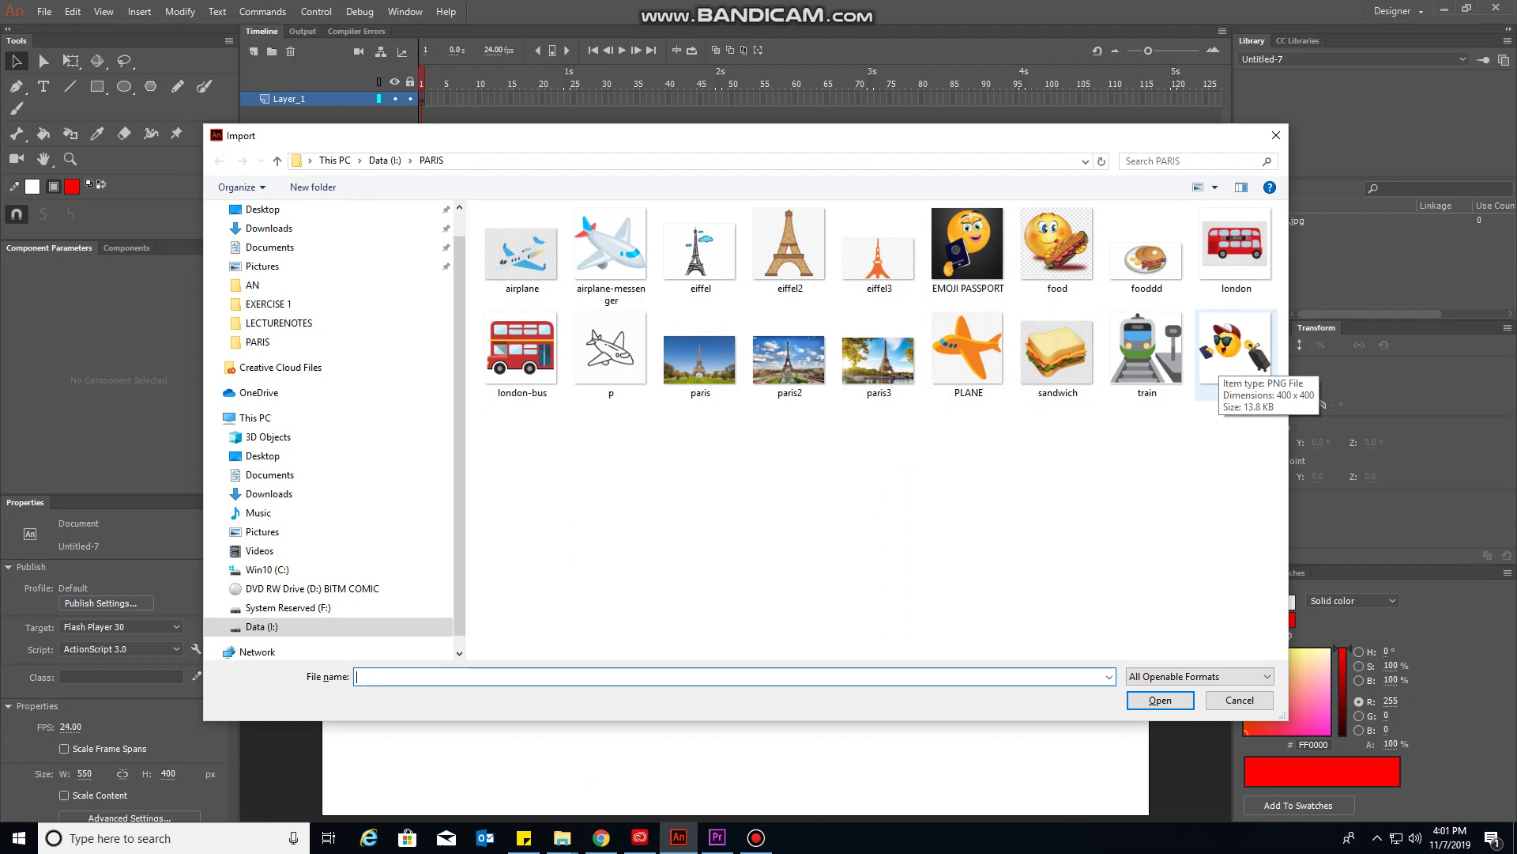
double_click(1233, 352)
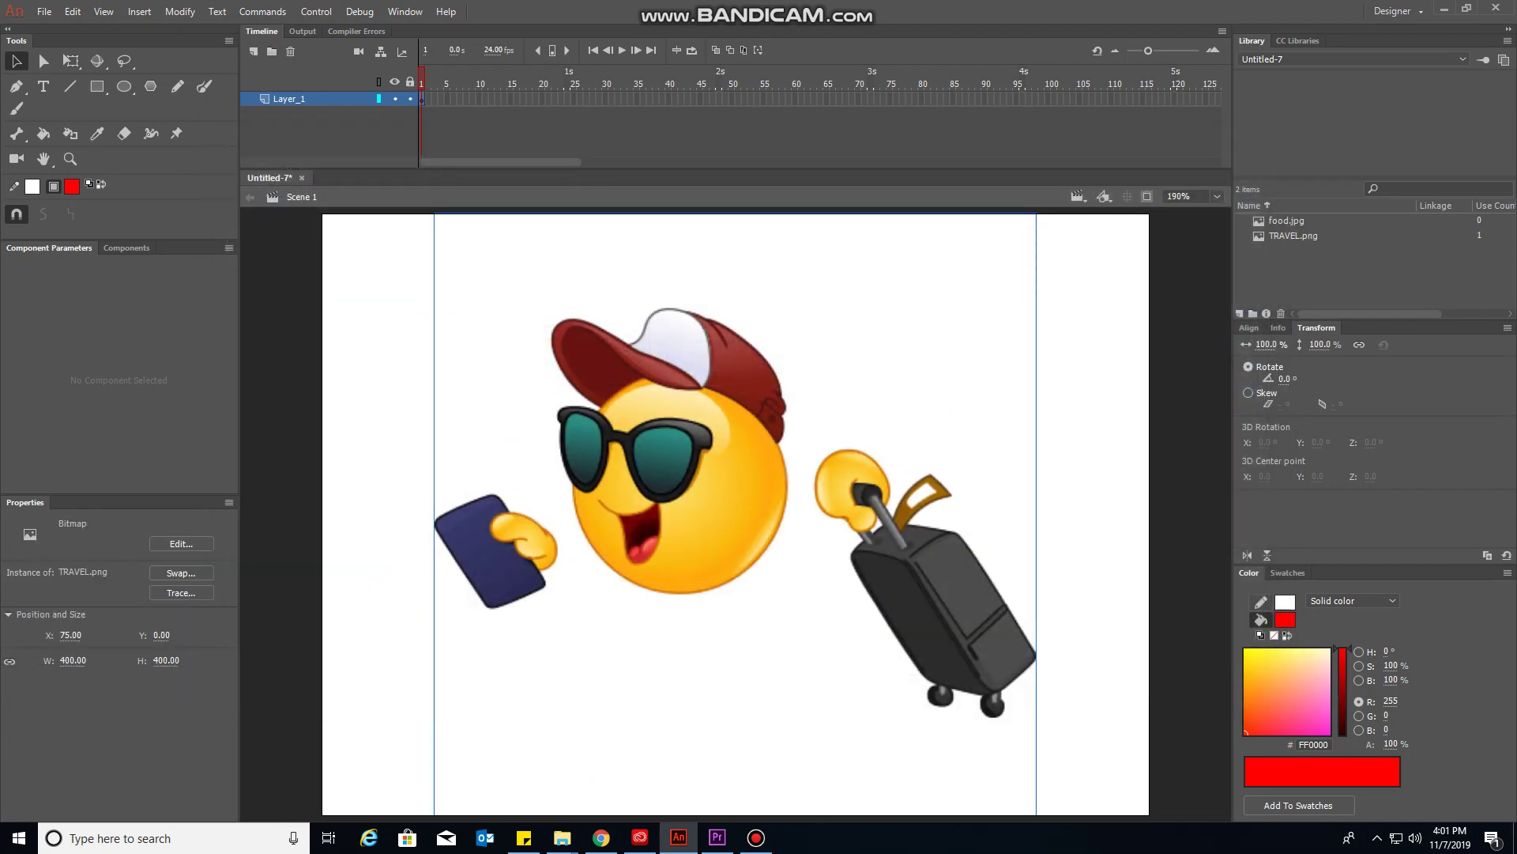
drag(1266, 344, 1233, 344)
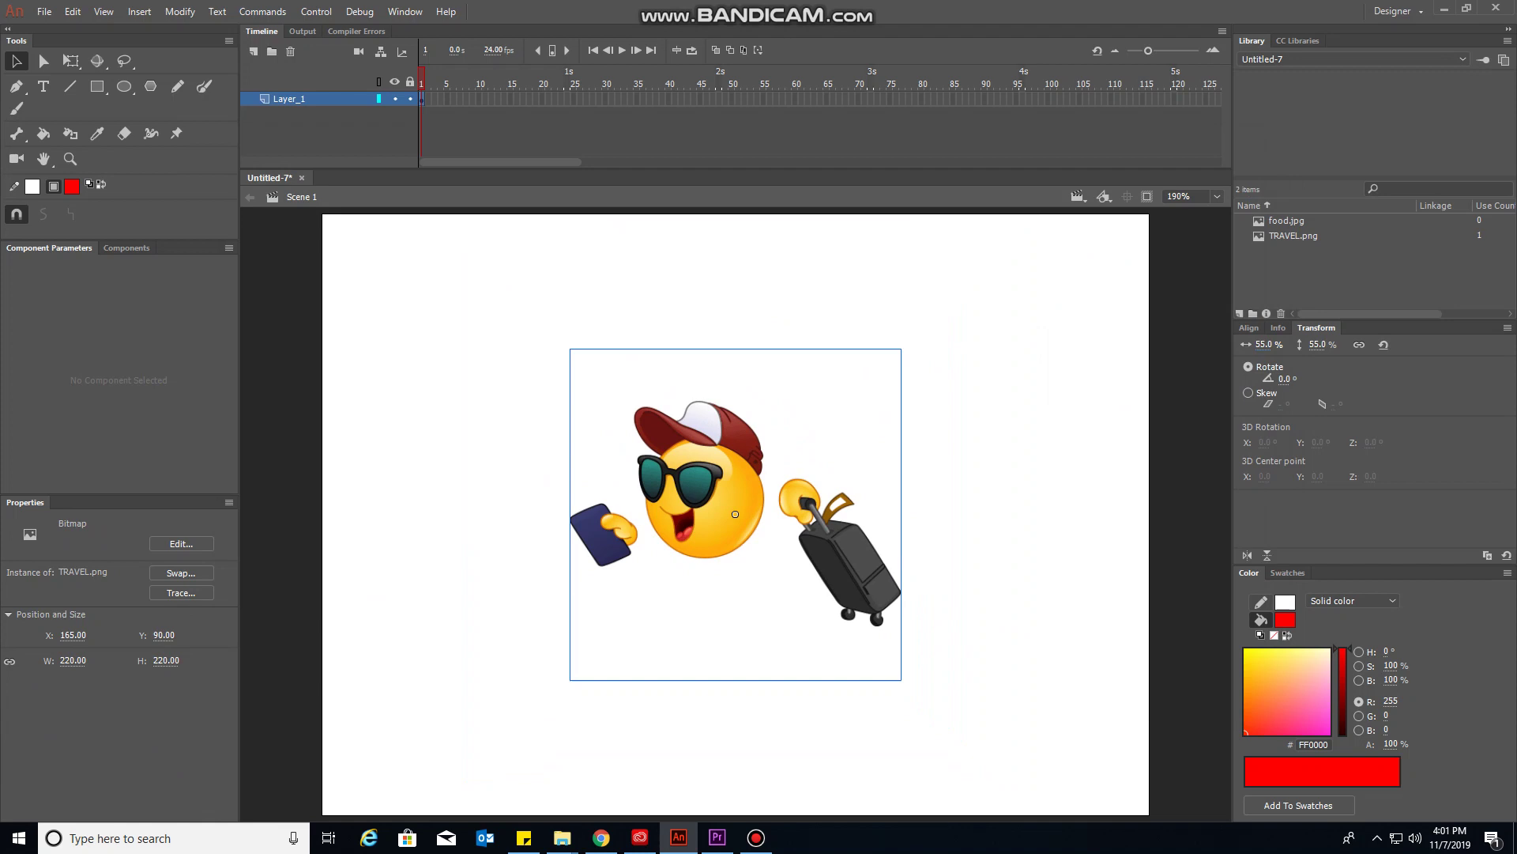
key(Escape)
key(ctrl+z)
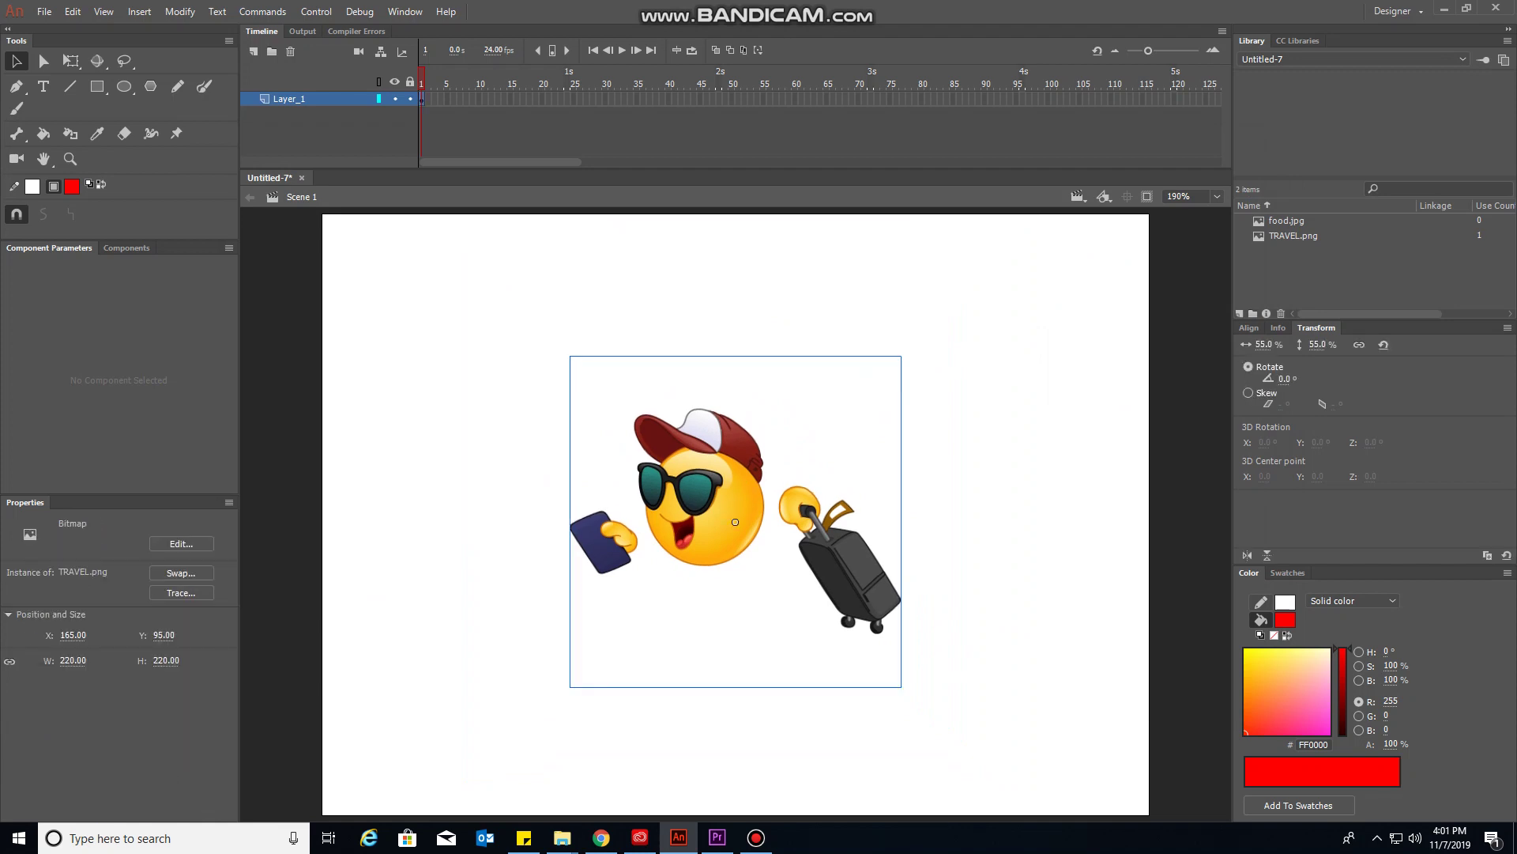
key(Escape)
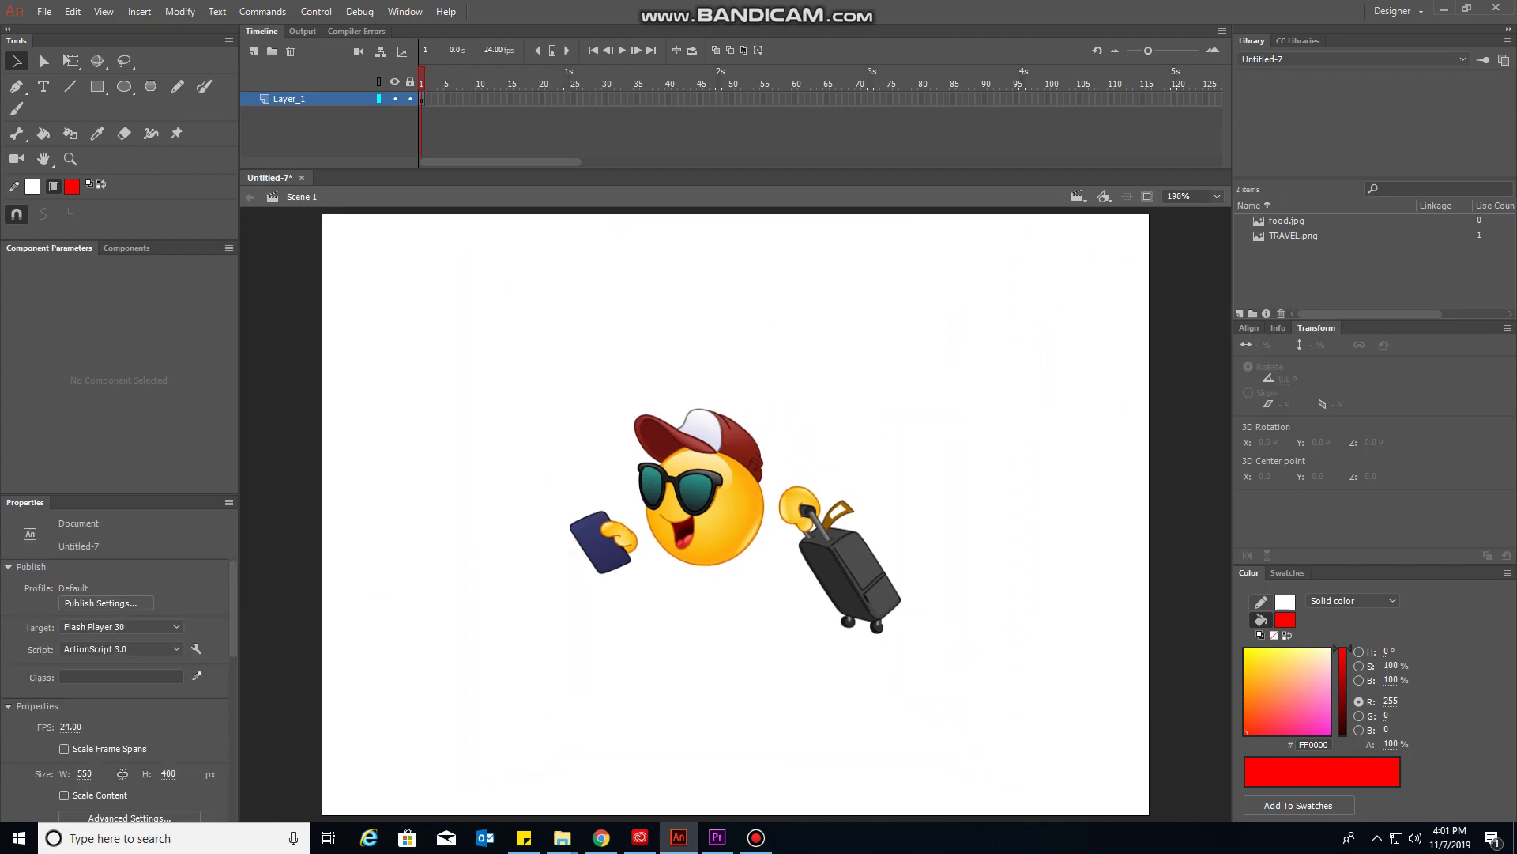
- Rename the first layer to Background
double_click(289, 98)
text(Ba)
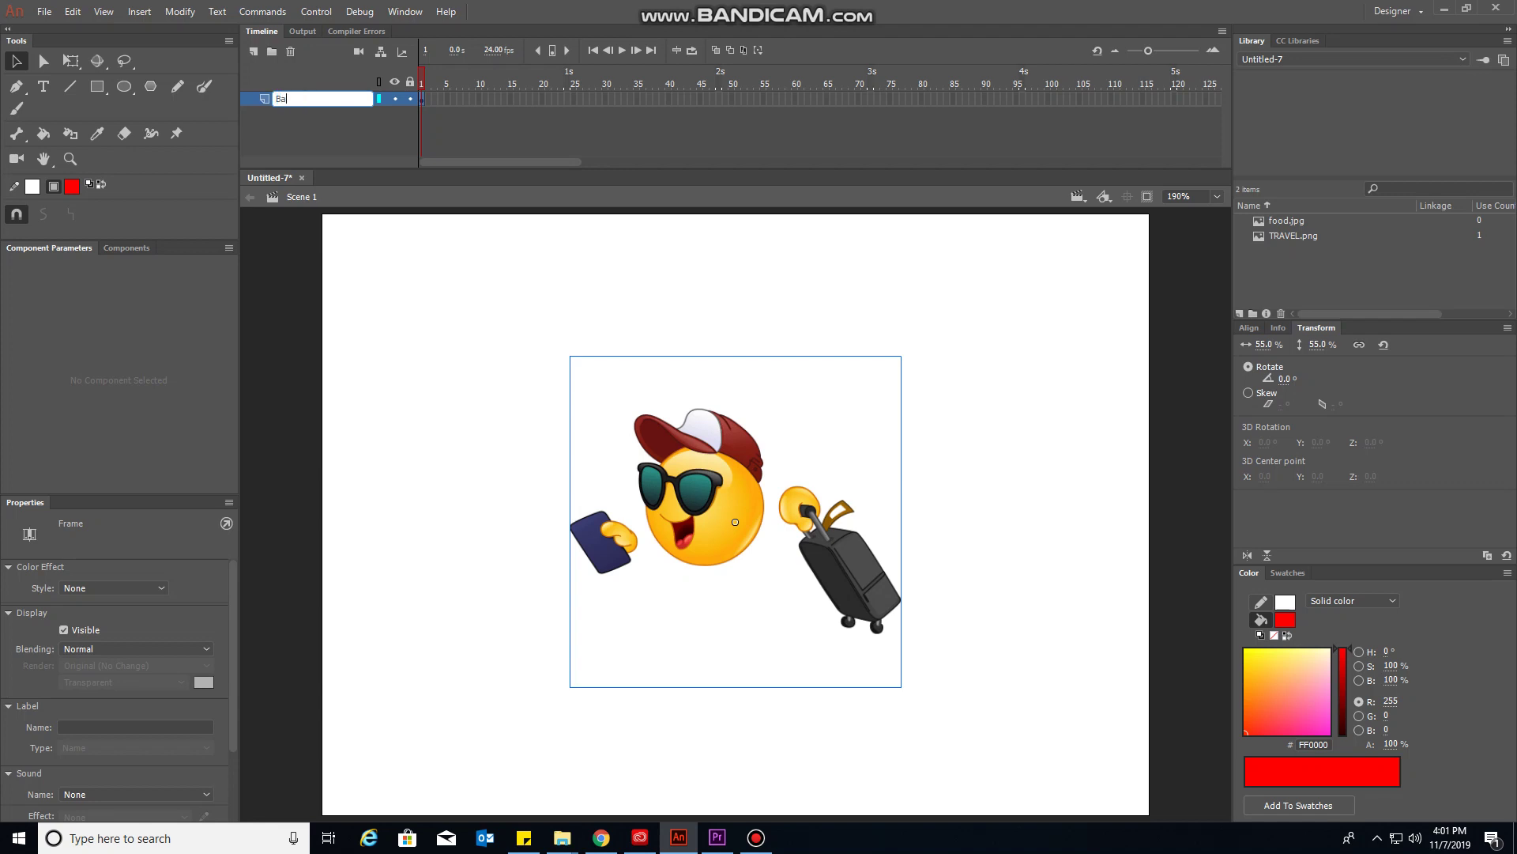
text(ckground)
key(Return)
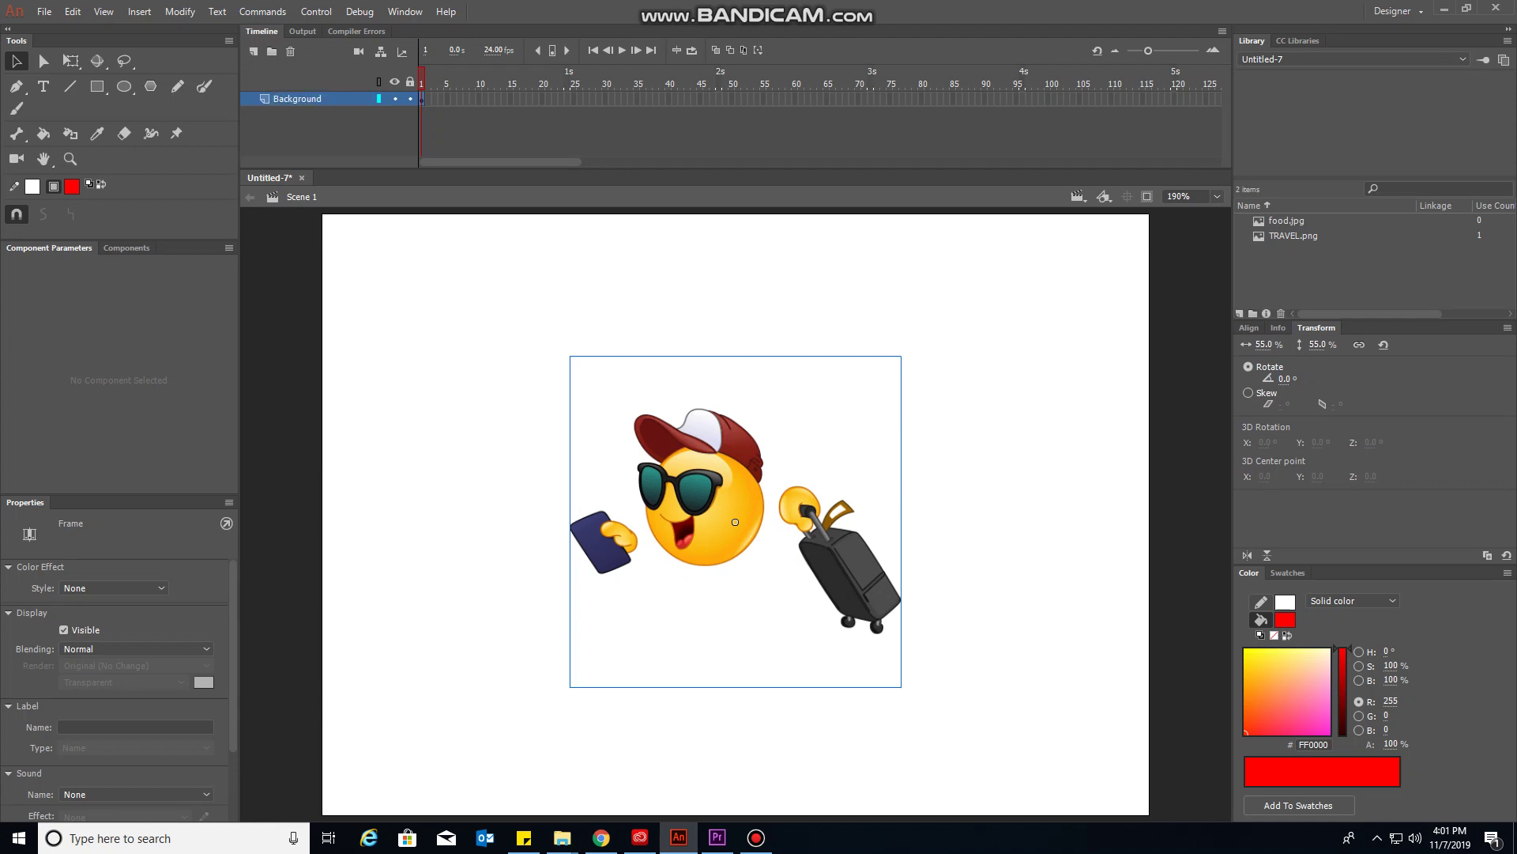
key(Escape)
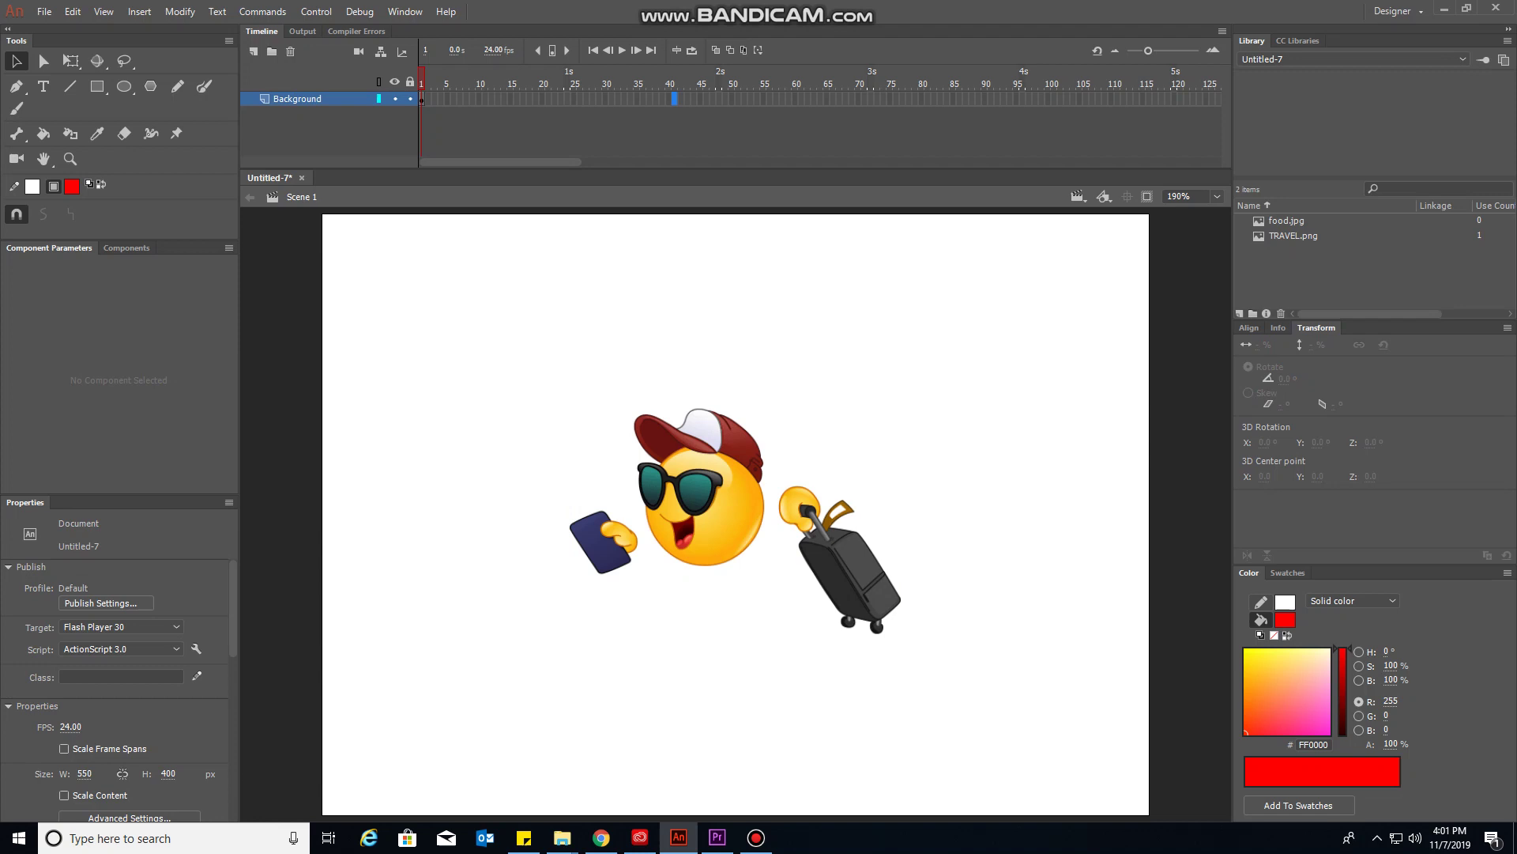
- Extend the Background layer to frame 40 and insert a blank keyframe at frame 20
right_click(669, 98)
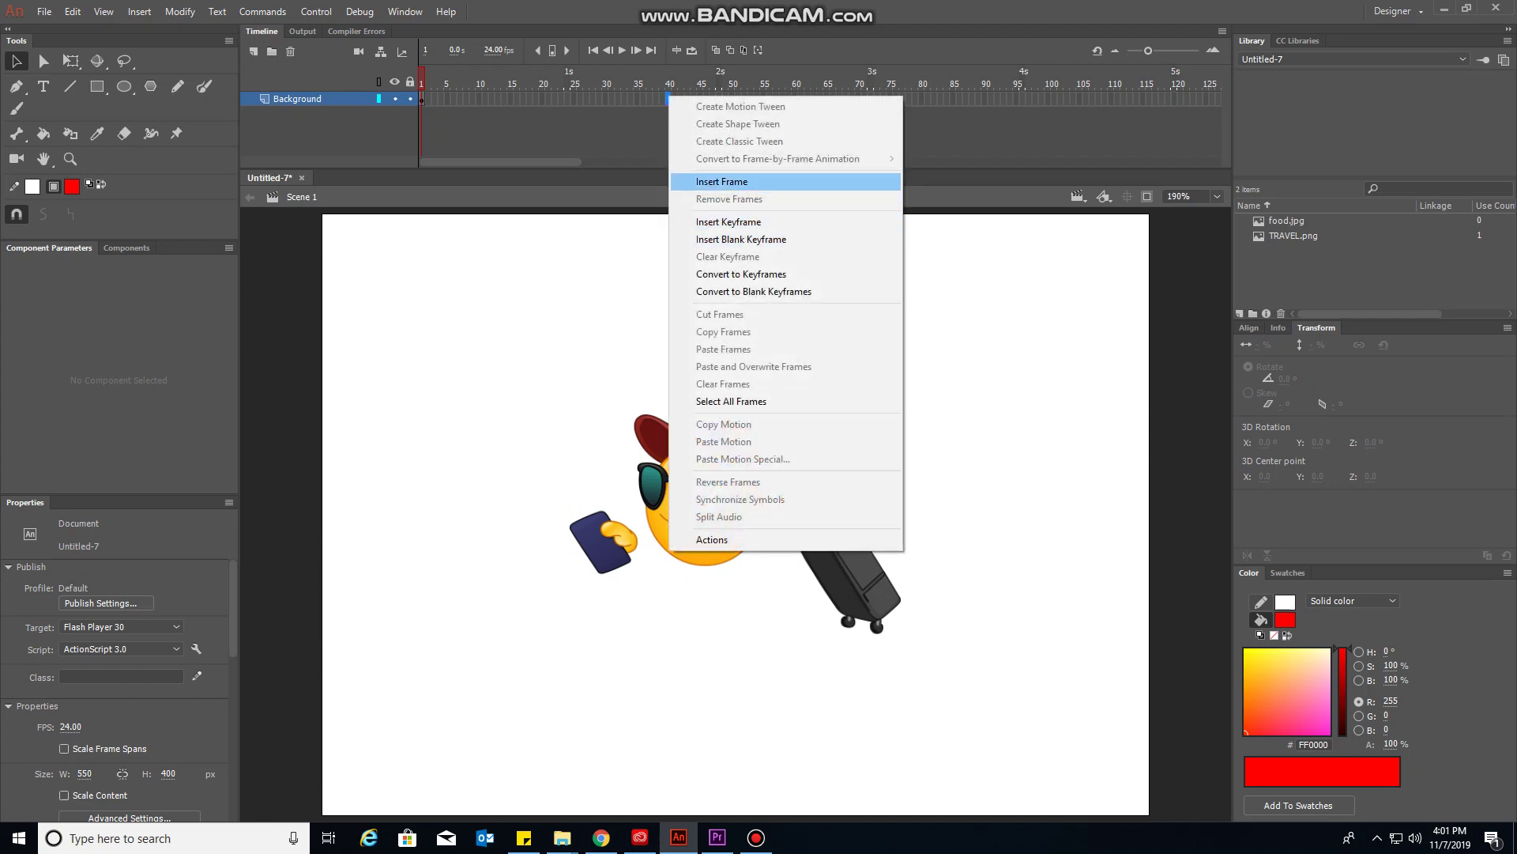
click(722, 182)
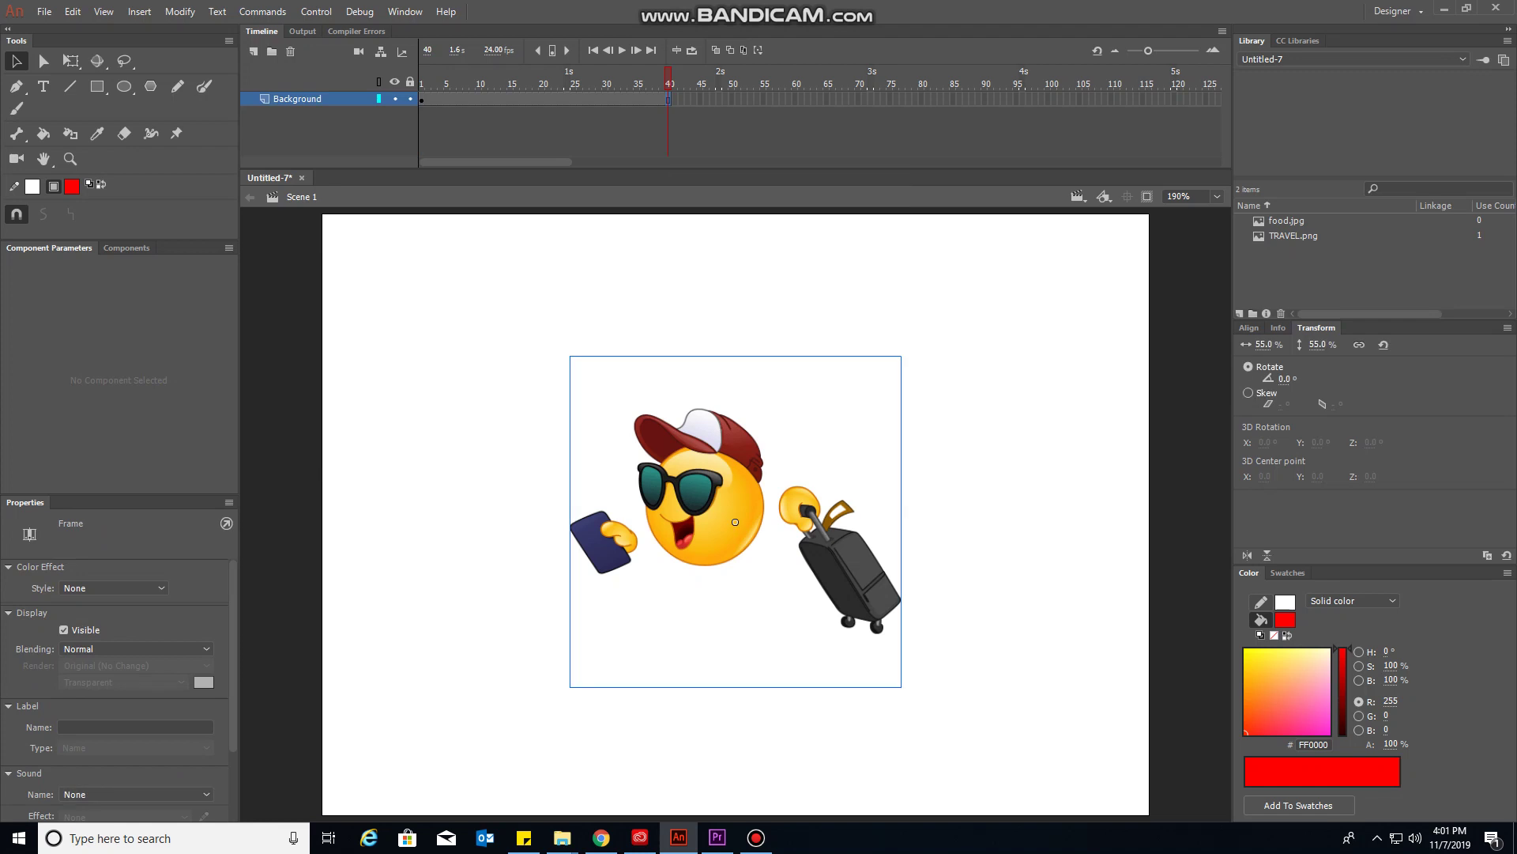
key(Return)
right_click(542, 99)
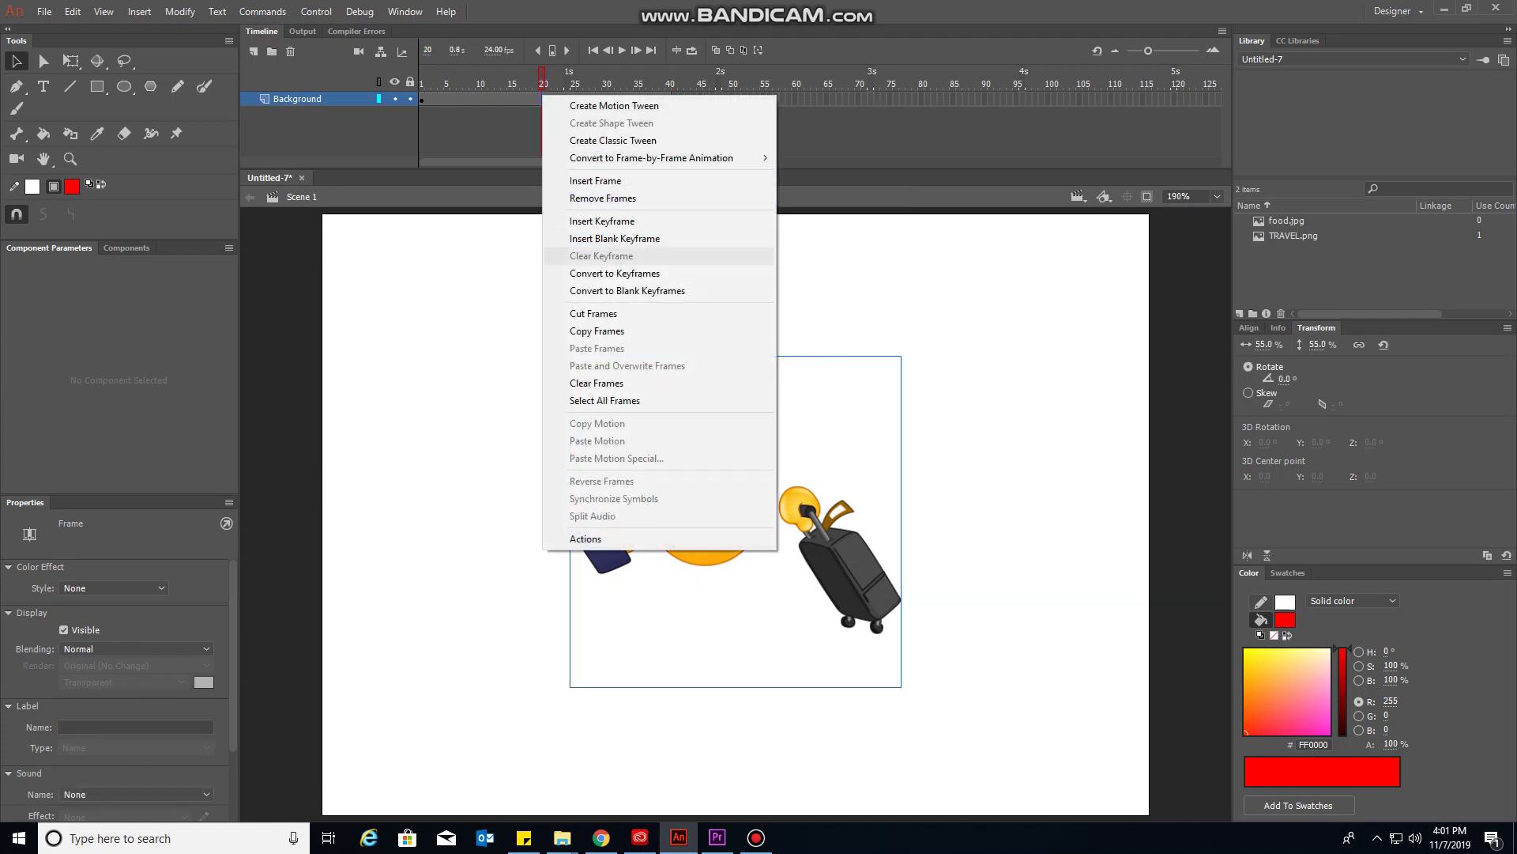
click(612, 238)
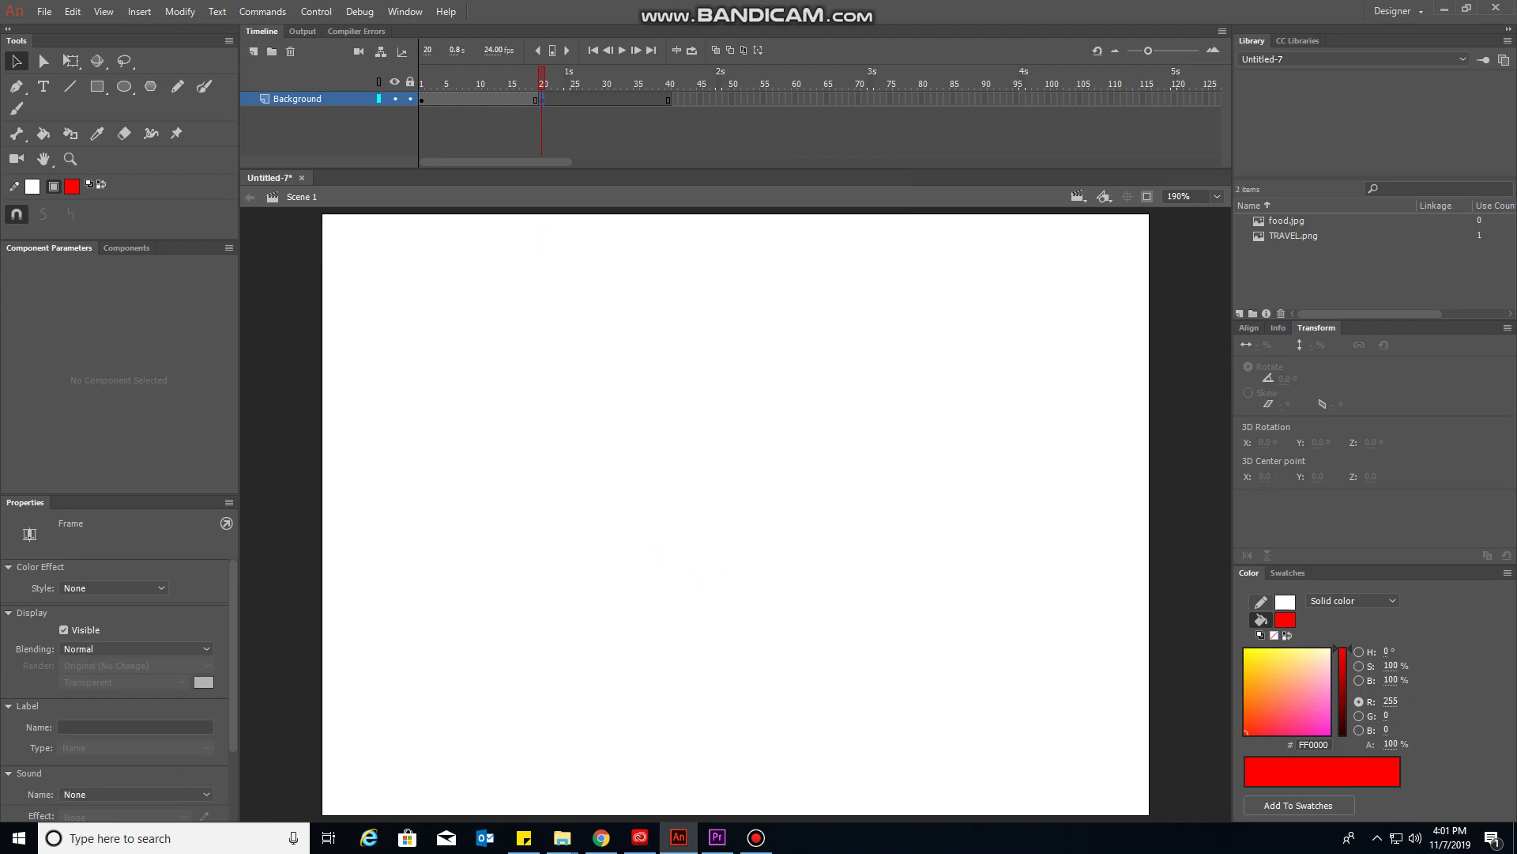
- Import the airplane-messenger picture at frame 20, scaled to 82% and nudged left
key(ctrl+r)
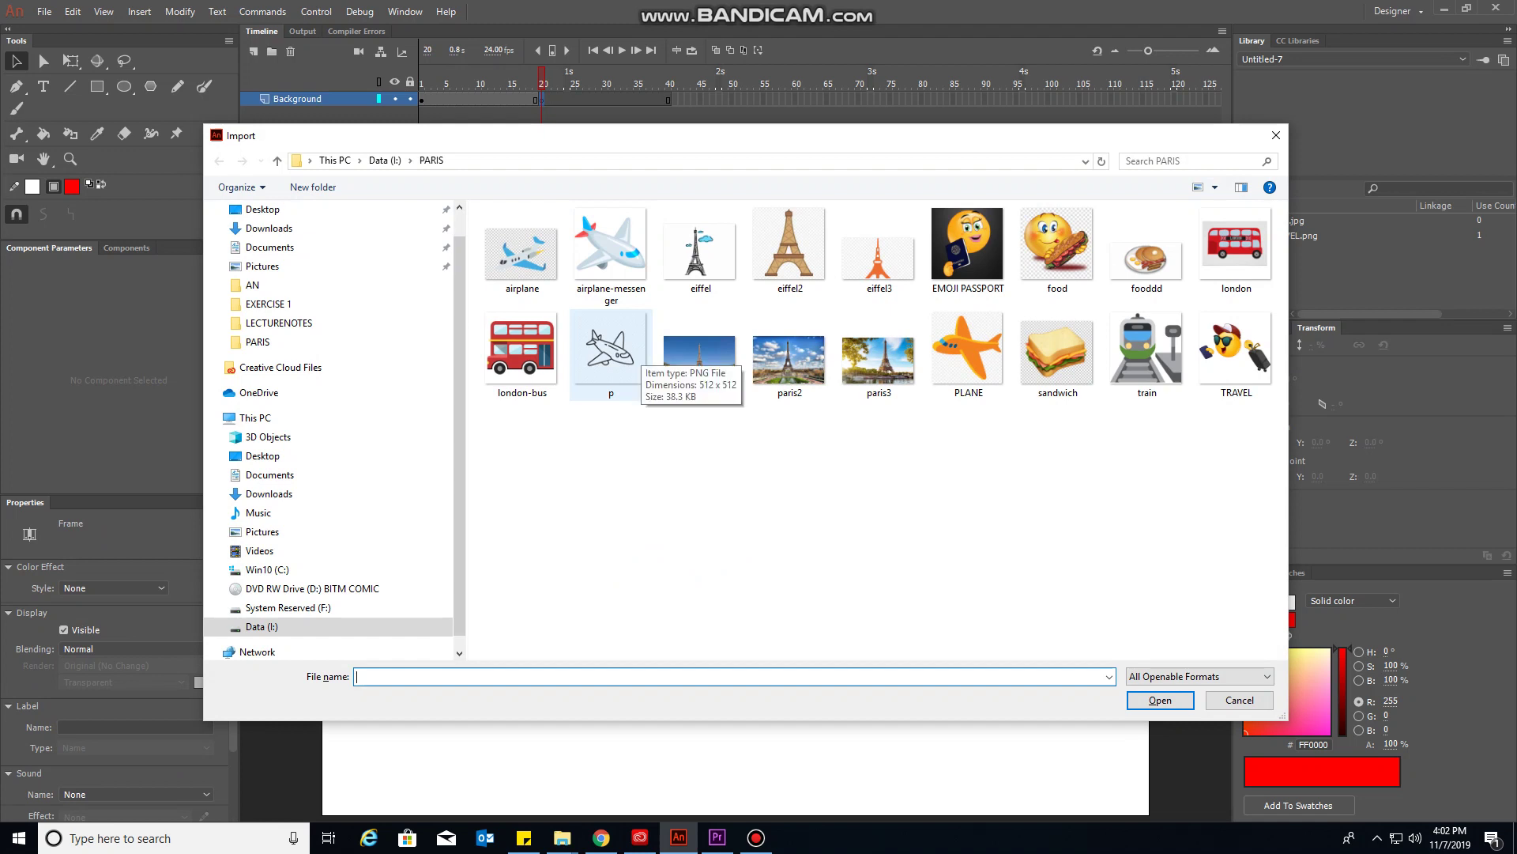
double_click(624, 351)
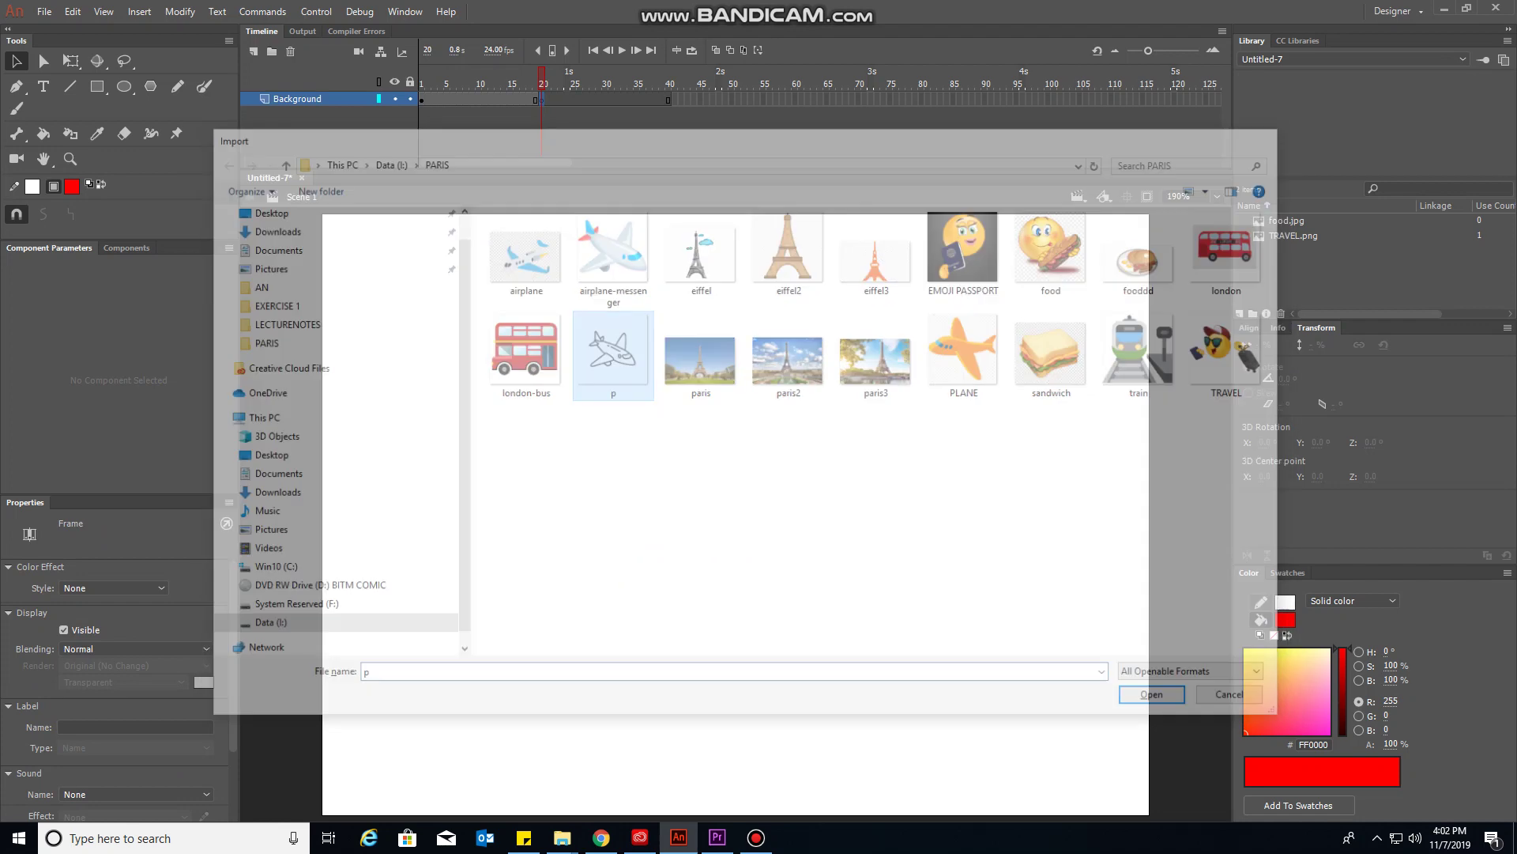
key(ctrl+z)
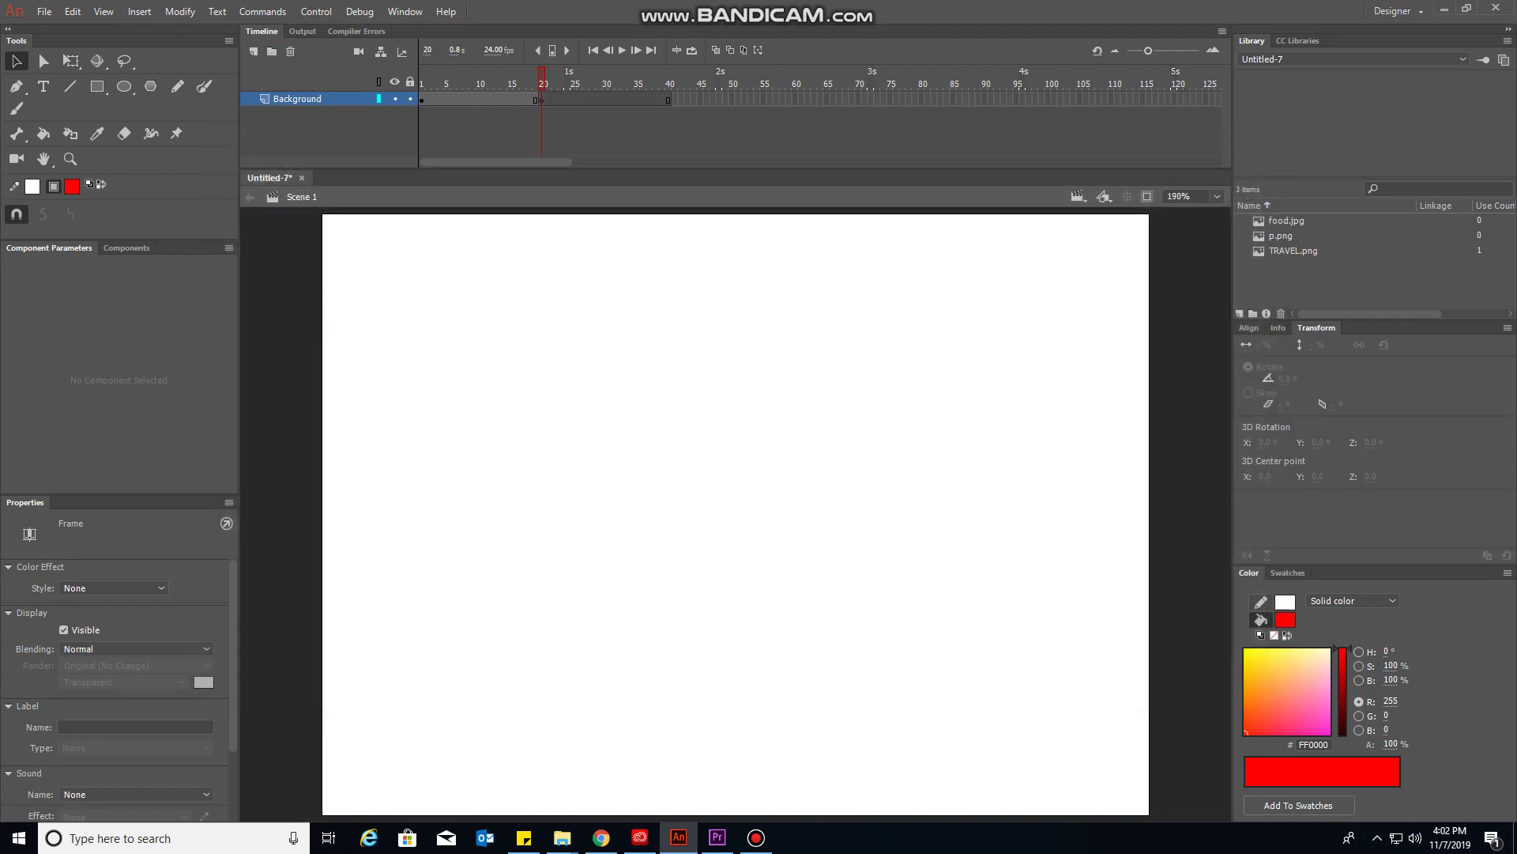
key(ctrl+r)
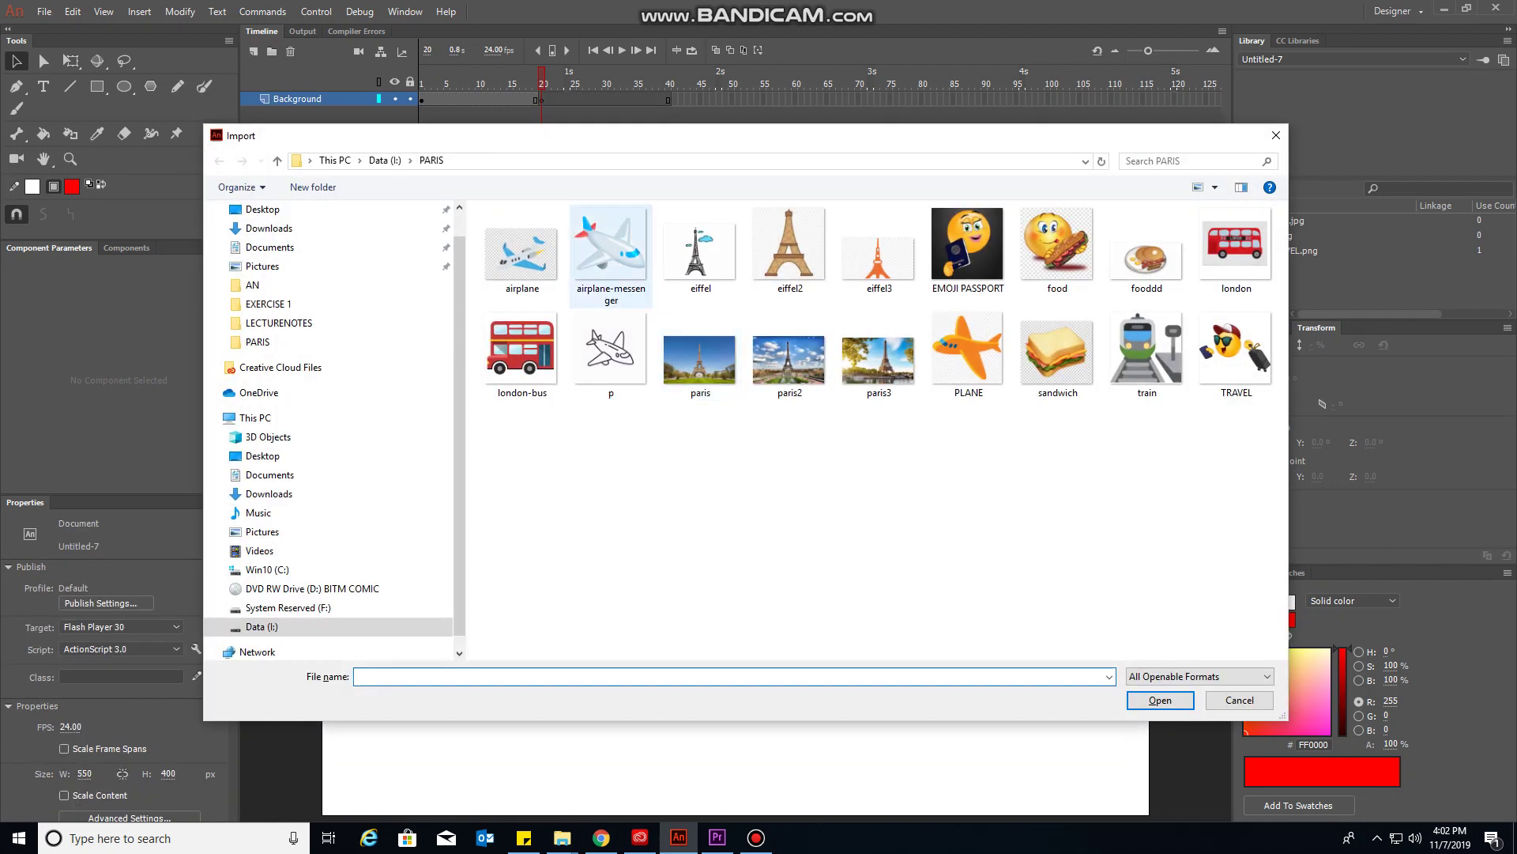
double_click(610, 253)
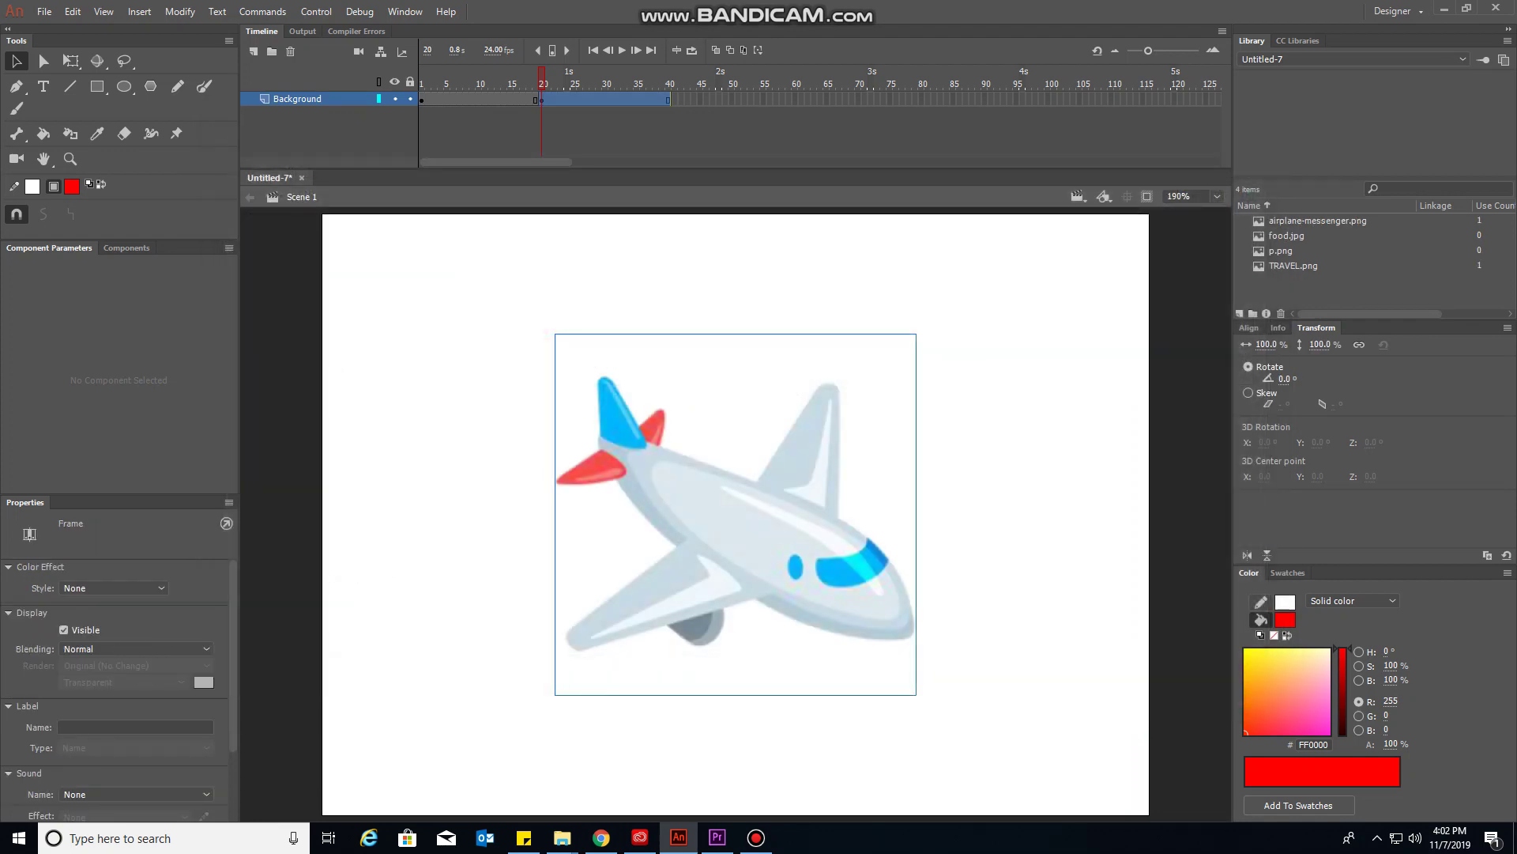
key(ctrl+shift+a)
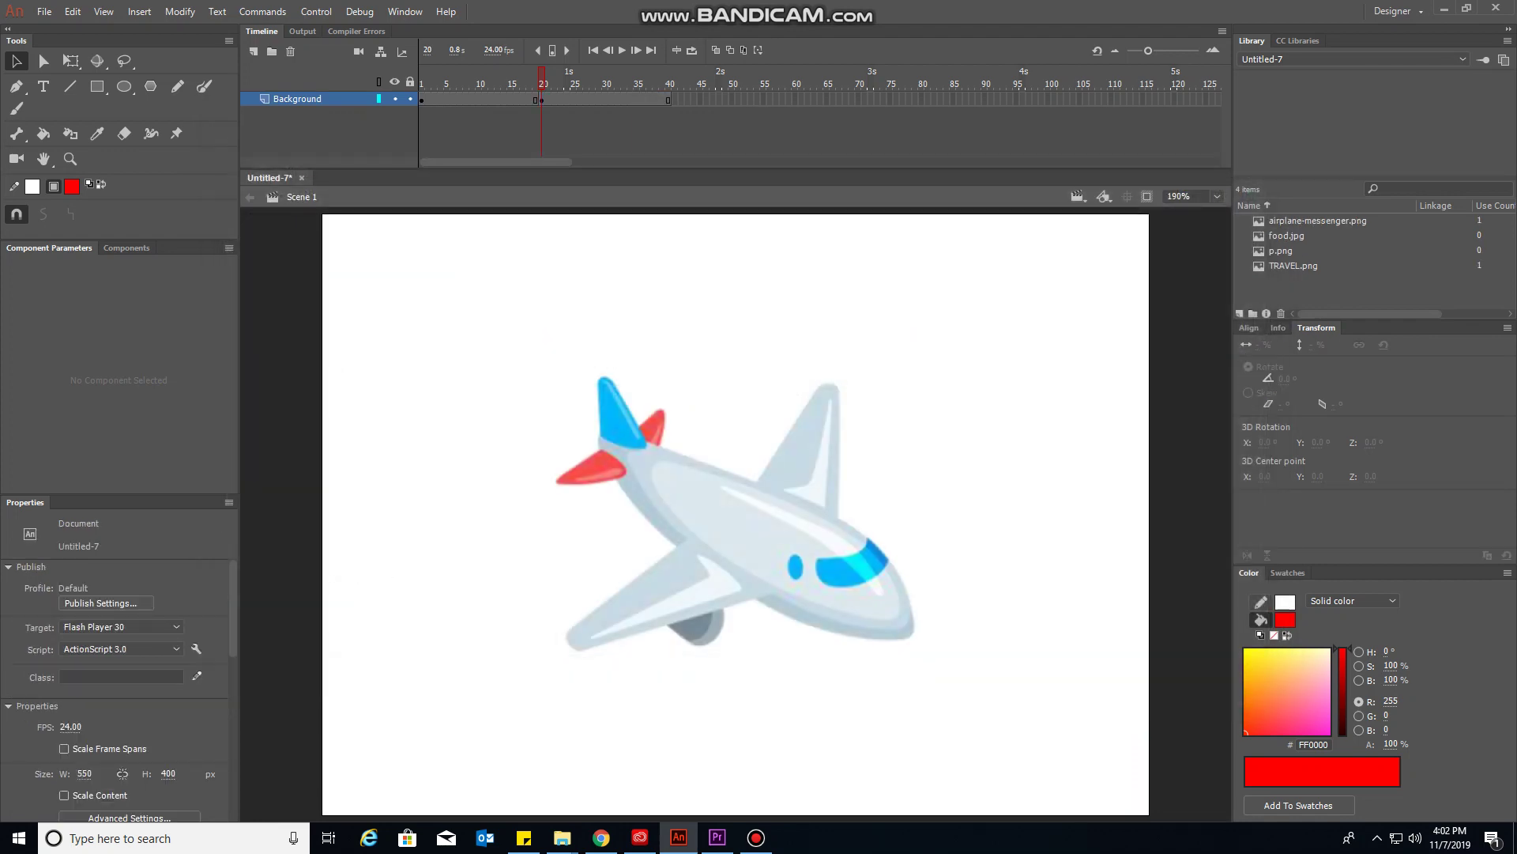
key(ctrl+a)
drag(1267, 345, 1252, 345)
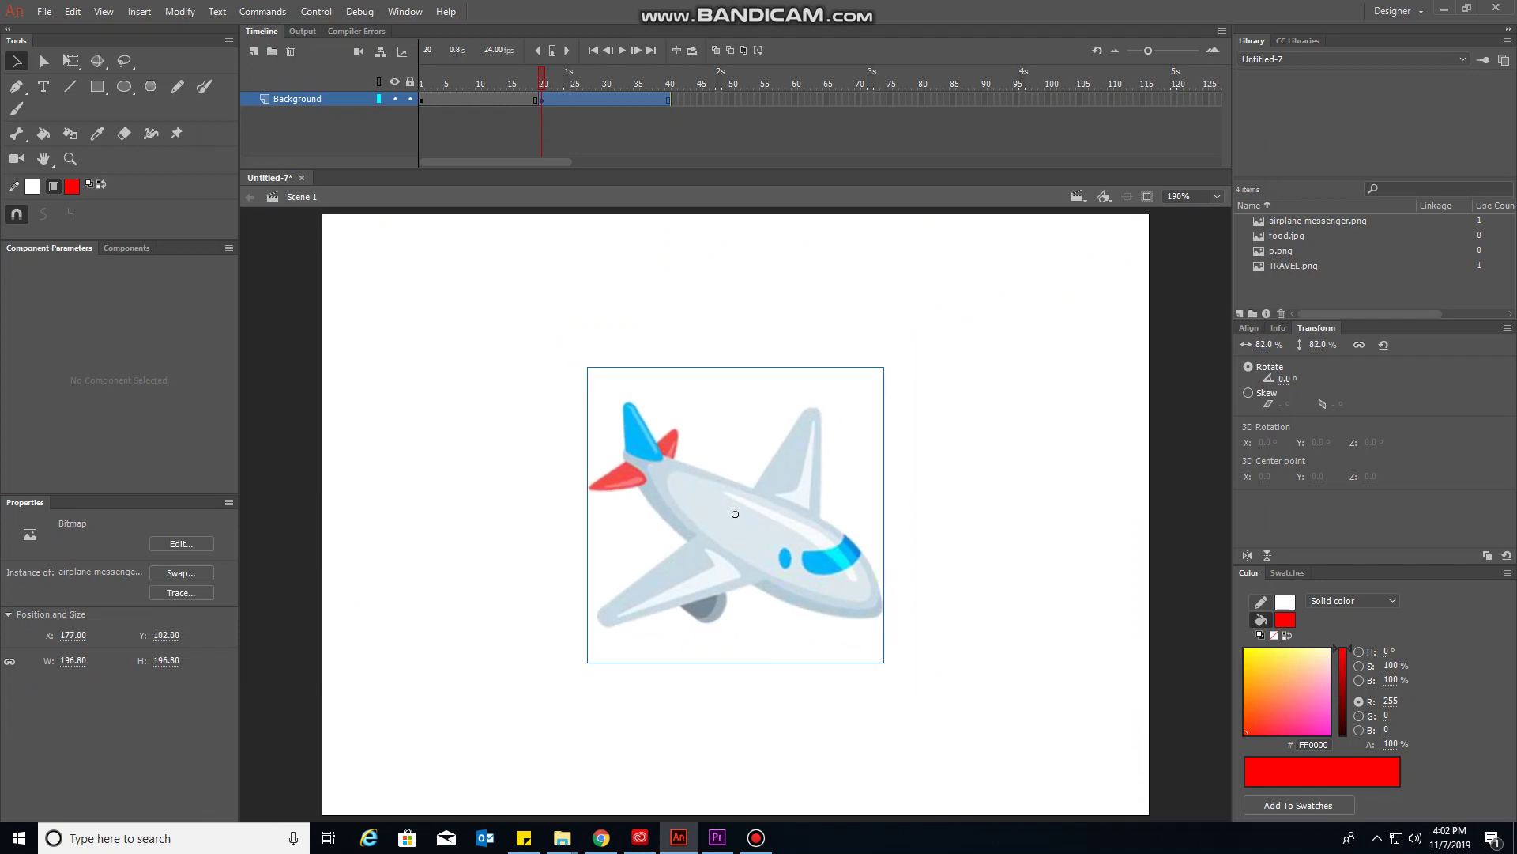
key(Left)
key(Left)
key(Left)
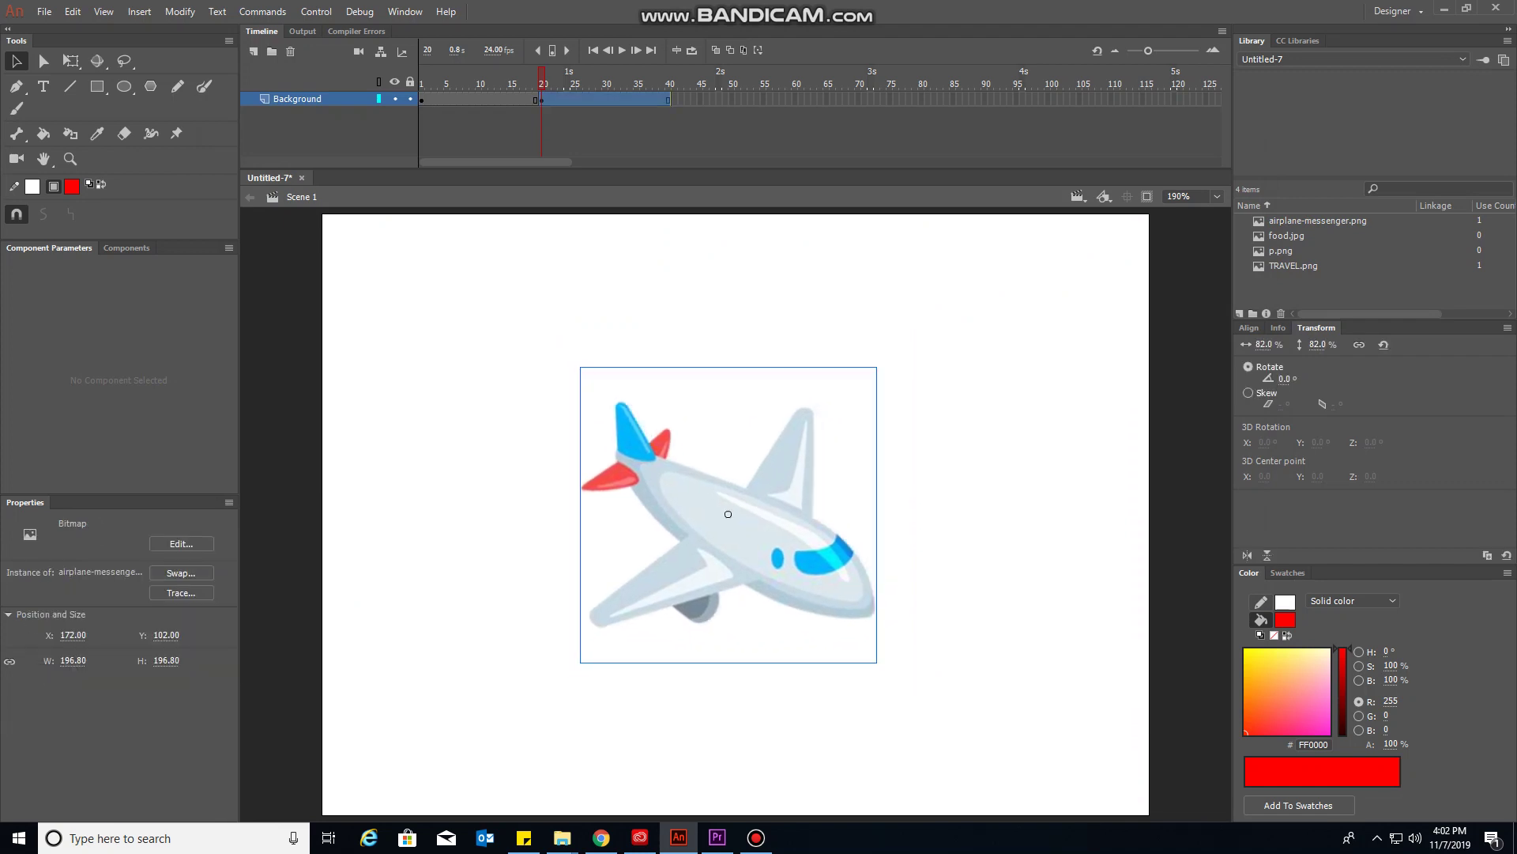
- Preview playback from the travel emoji frames through the airplane frame
key(Return)
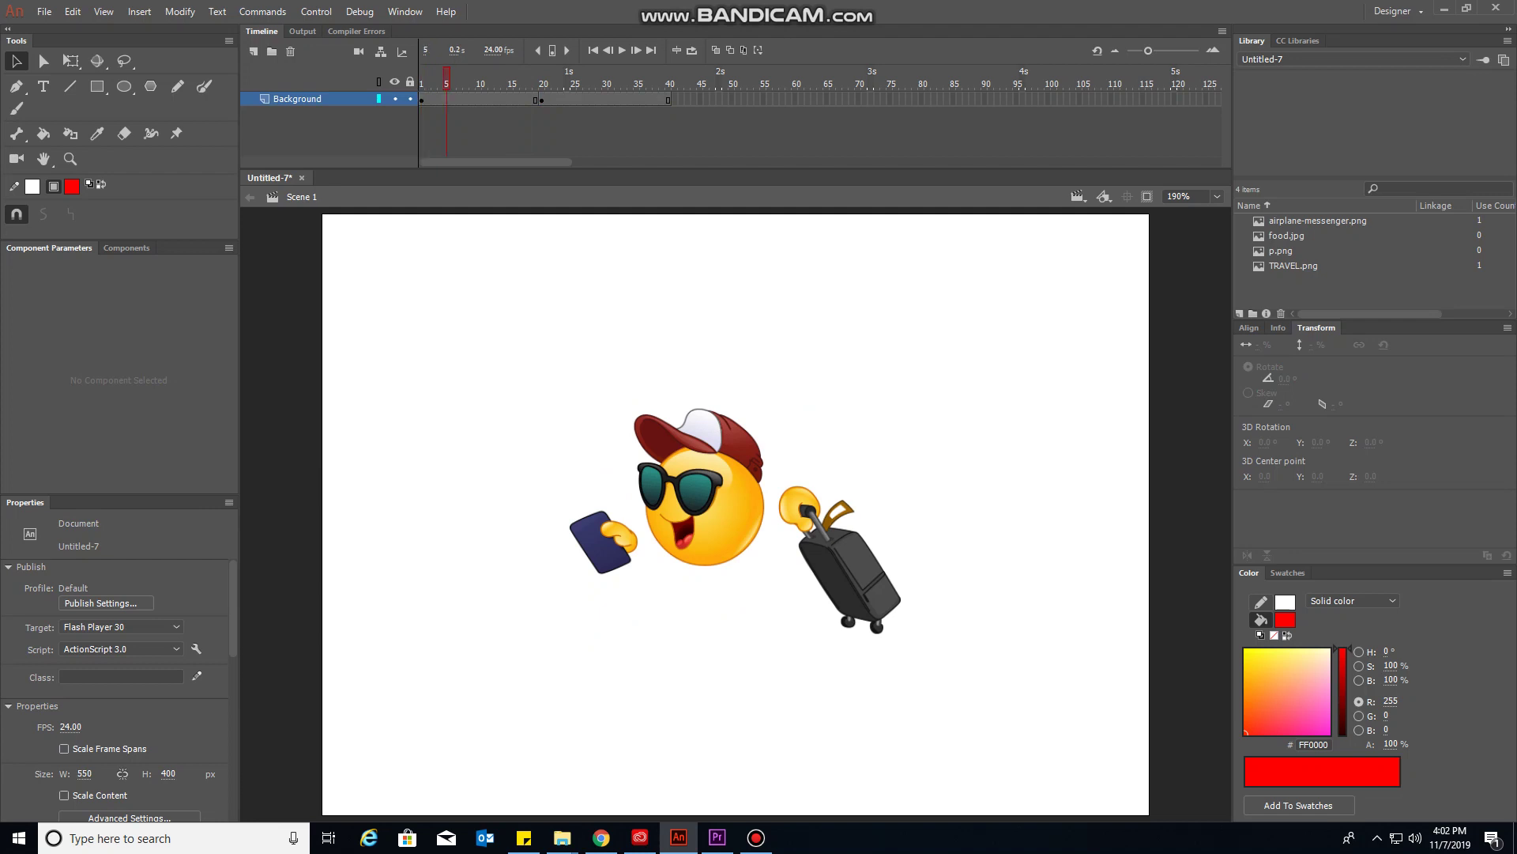
key(comma)
key(comma)
key(comma)
key(comma)
key(period)
key(period)
key(period)
key(period)
key(period)
key(period)
key(period)
key(period)
key(period)
key(period)
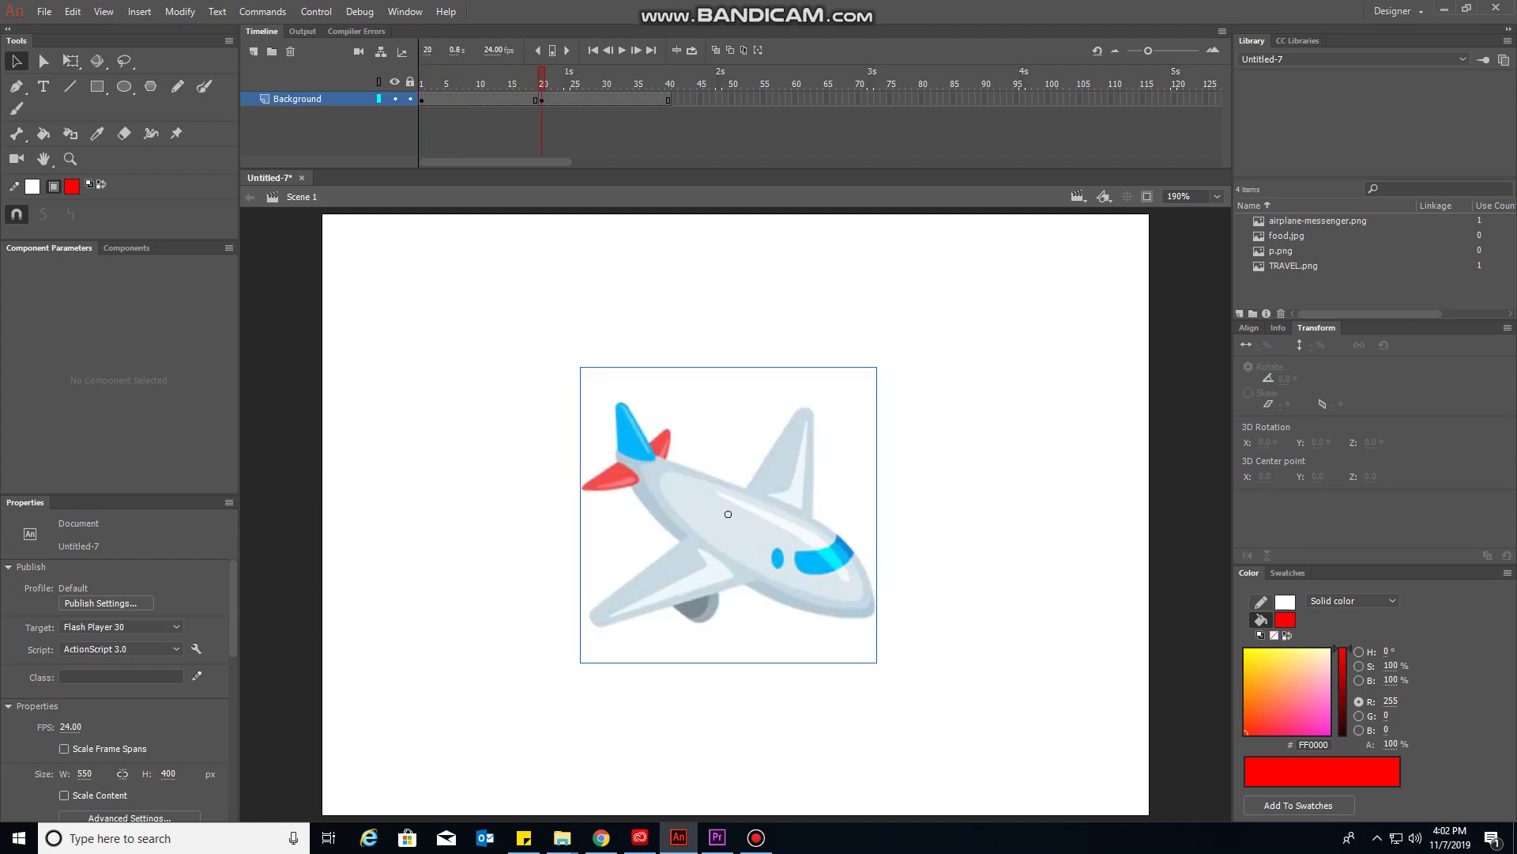
key(Return)
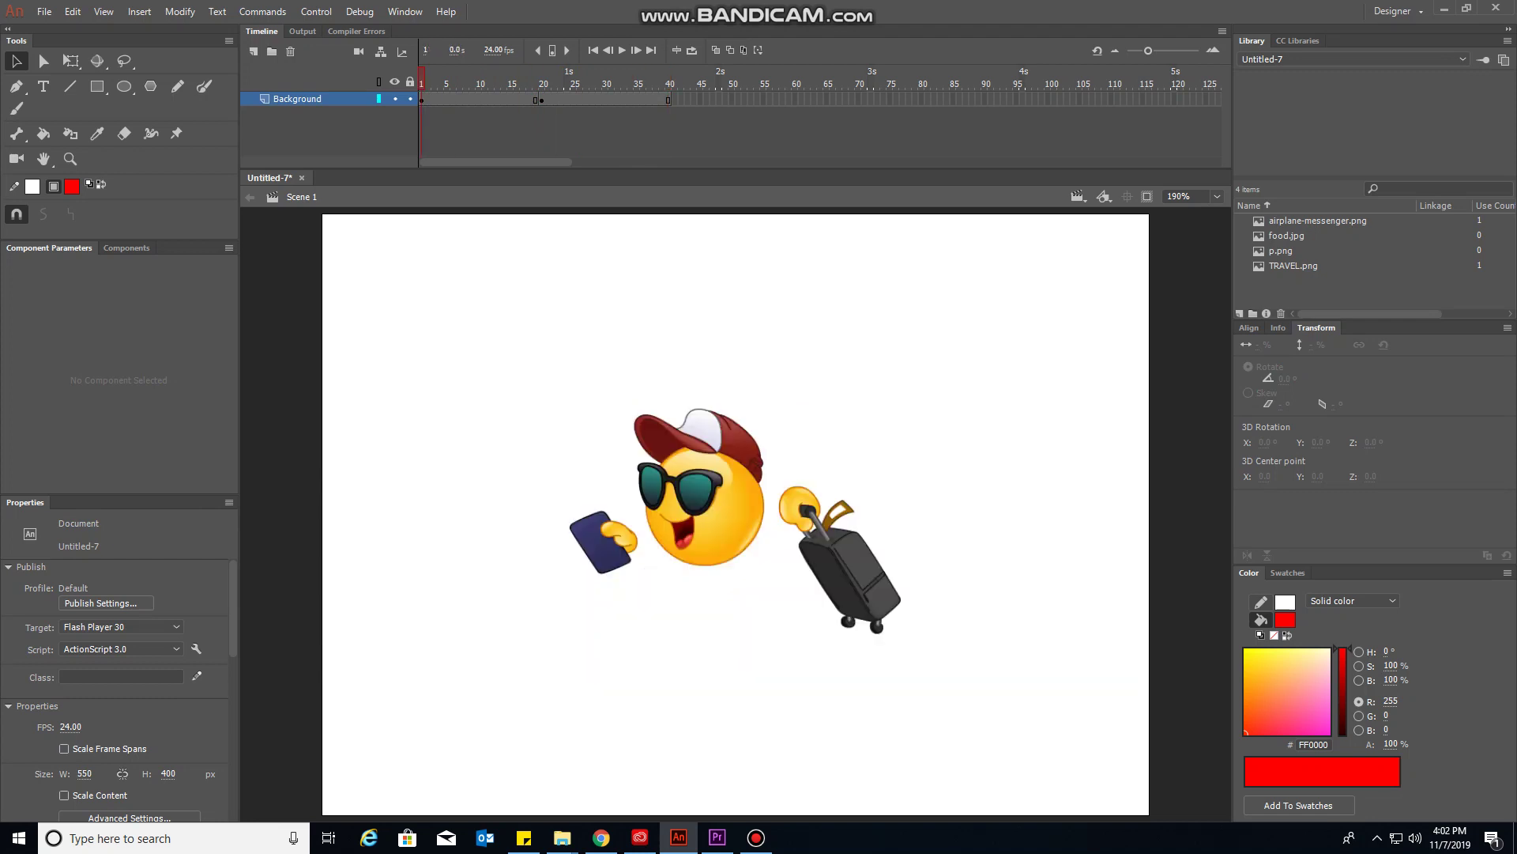
- Add a new layer named Buttons above Background
click(253, 51)
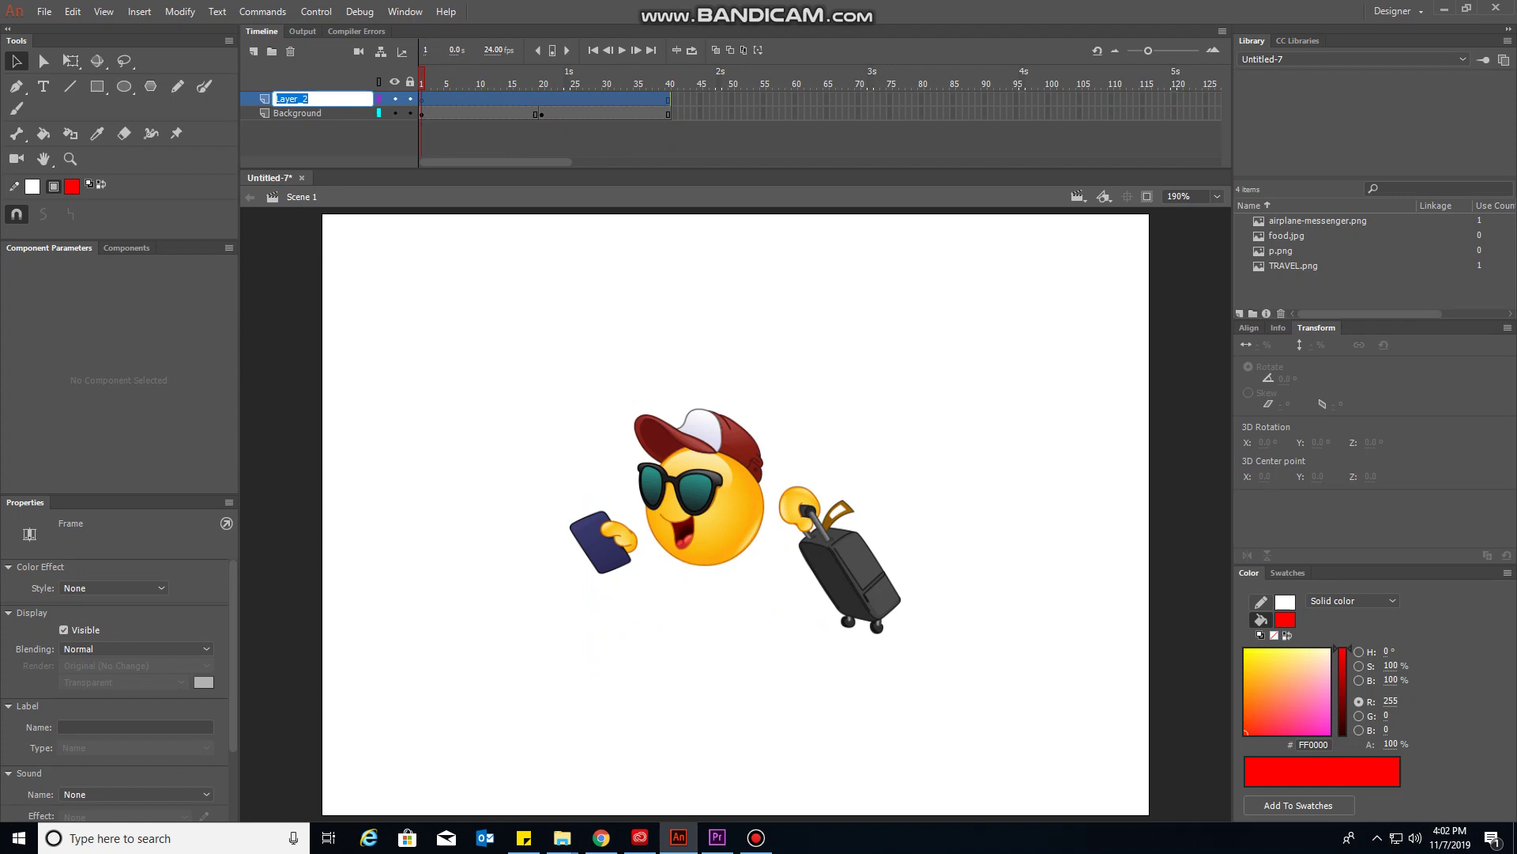
text(Buttons)
key(Return)
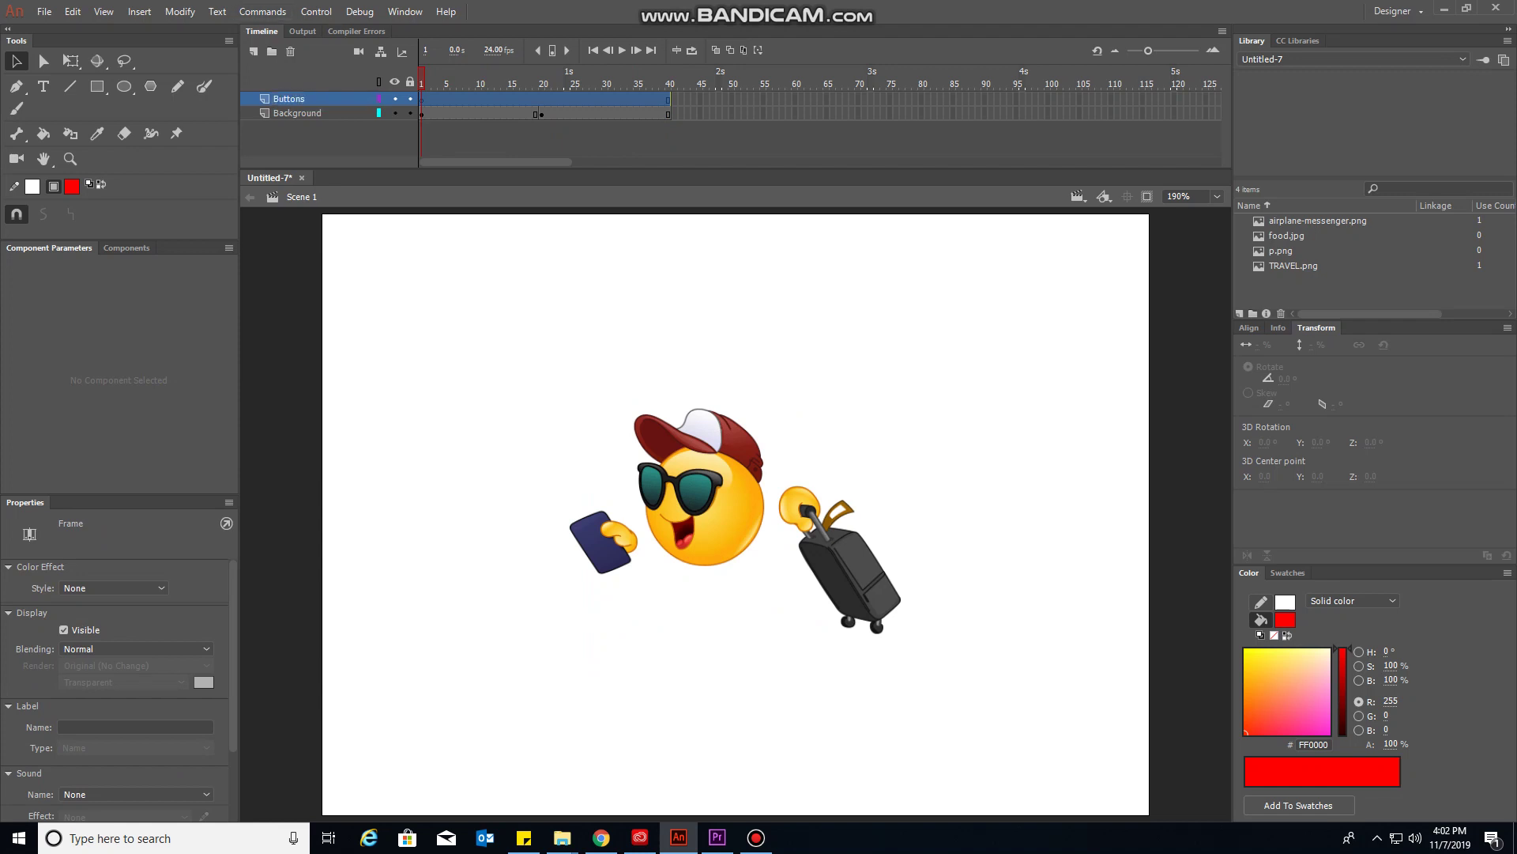
click(405, 11)
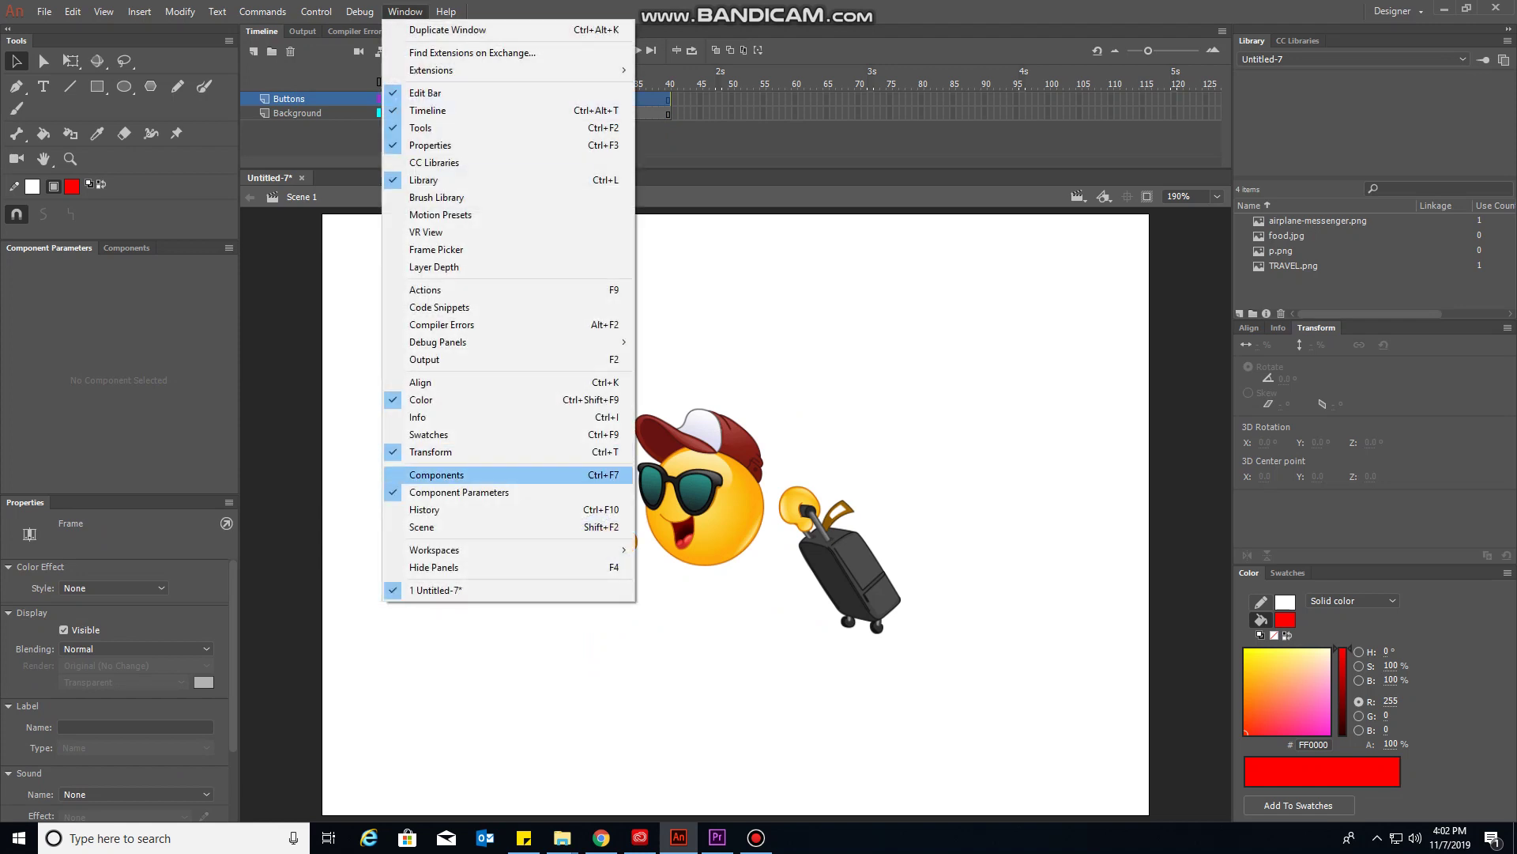
- Drag a Button component from Components to below the traveller emoji
click(436, 474)
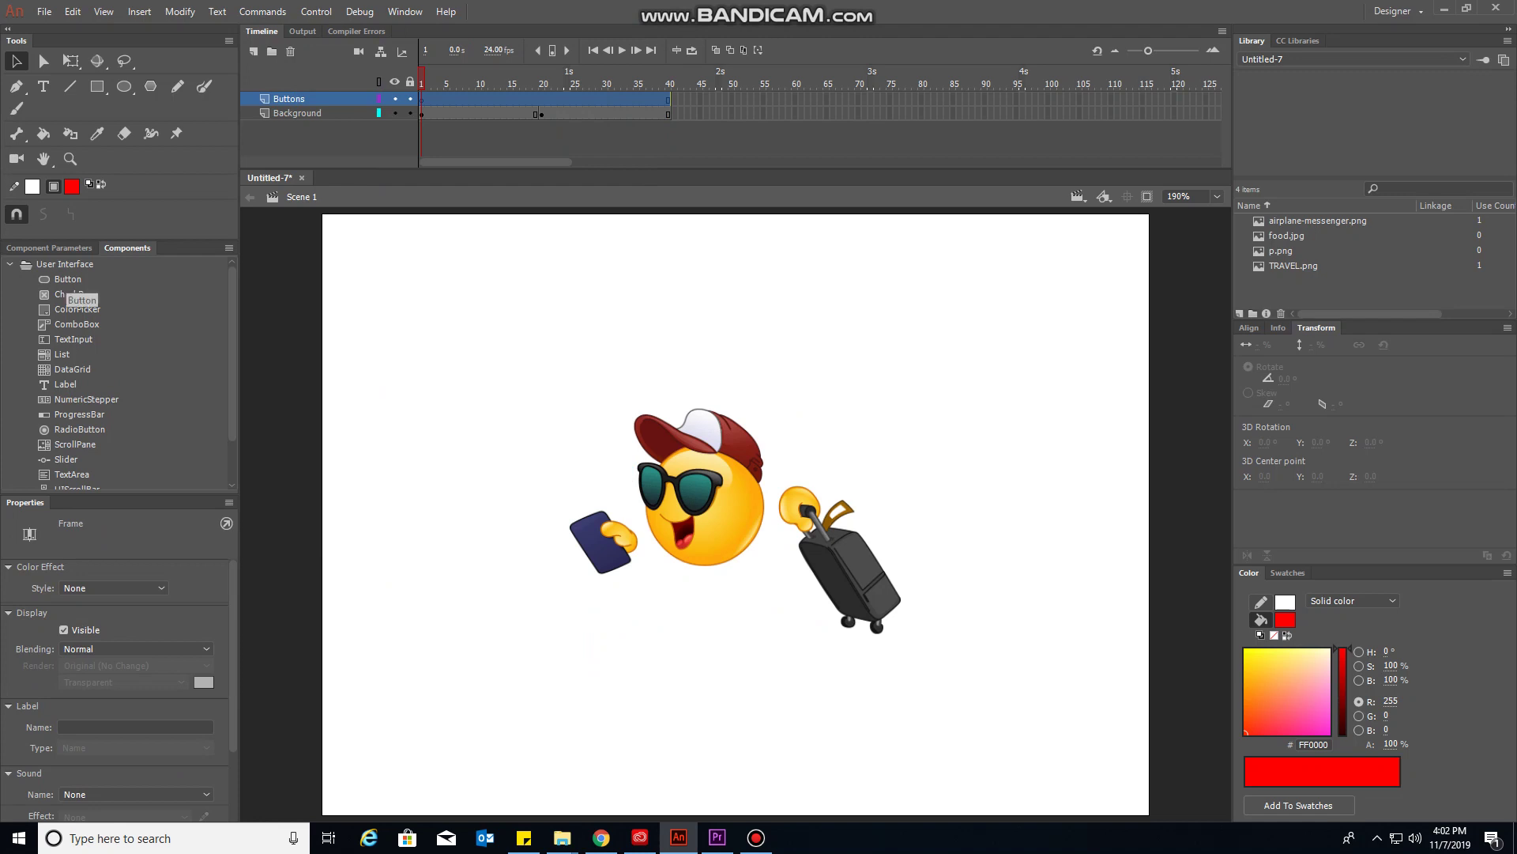
click(67, 281)
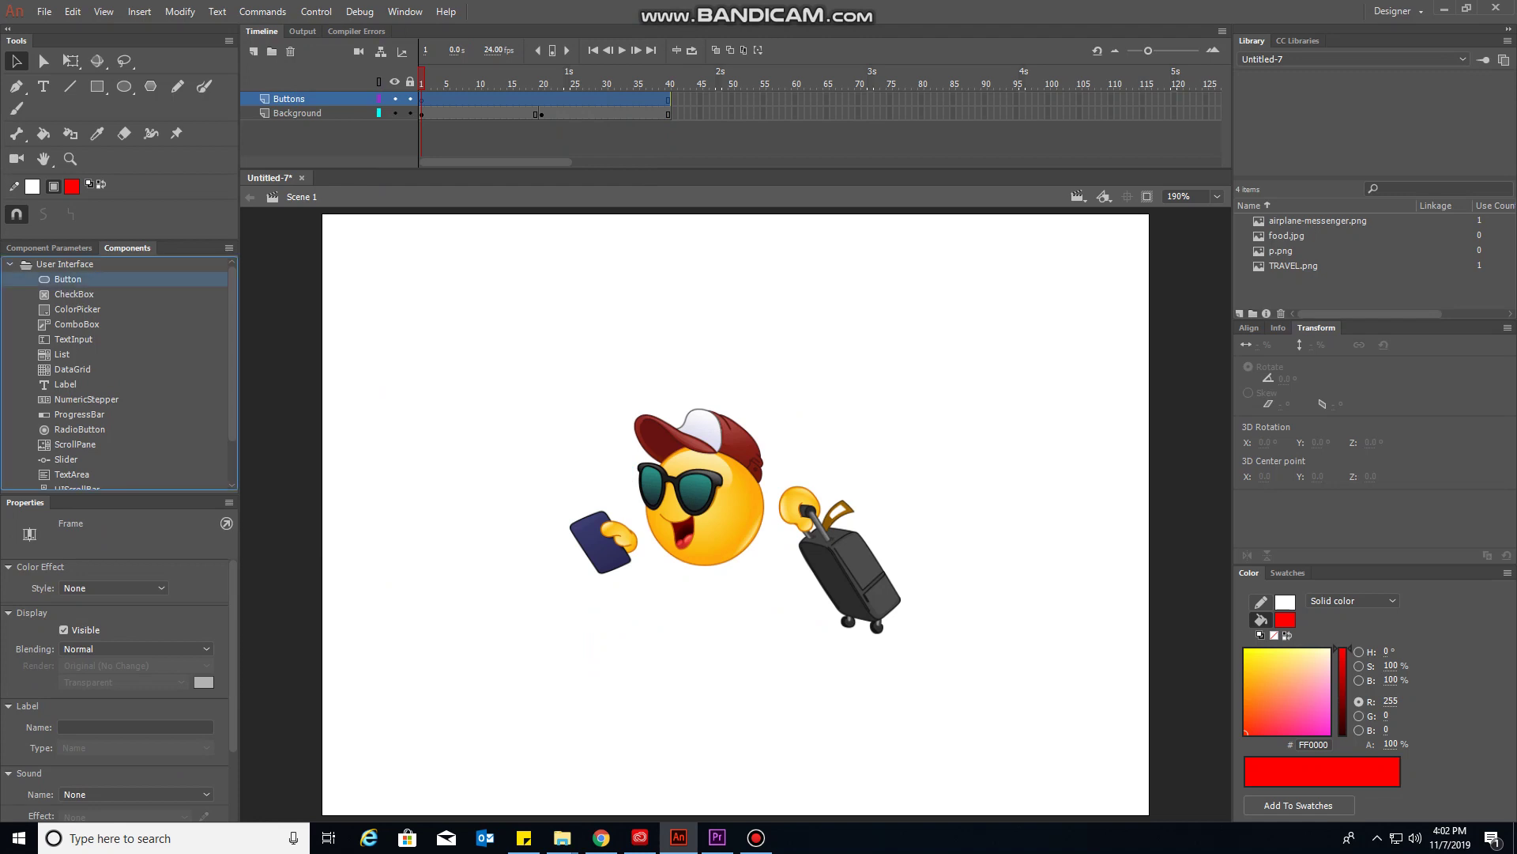
drag(67, 279, 713, 653)
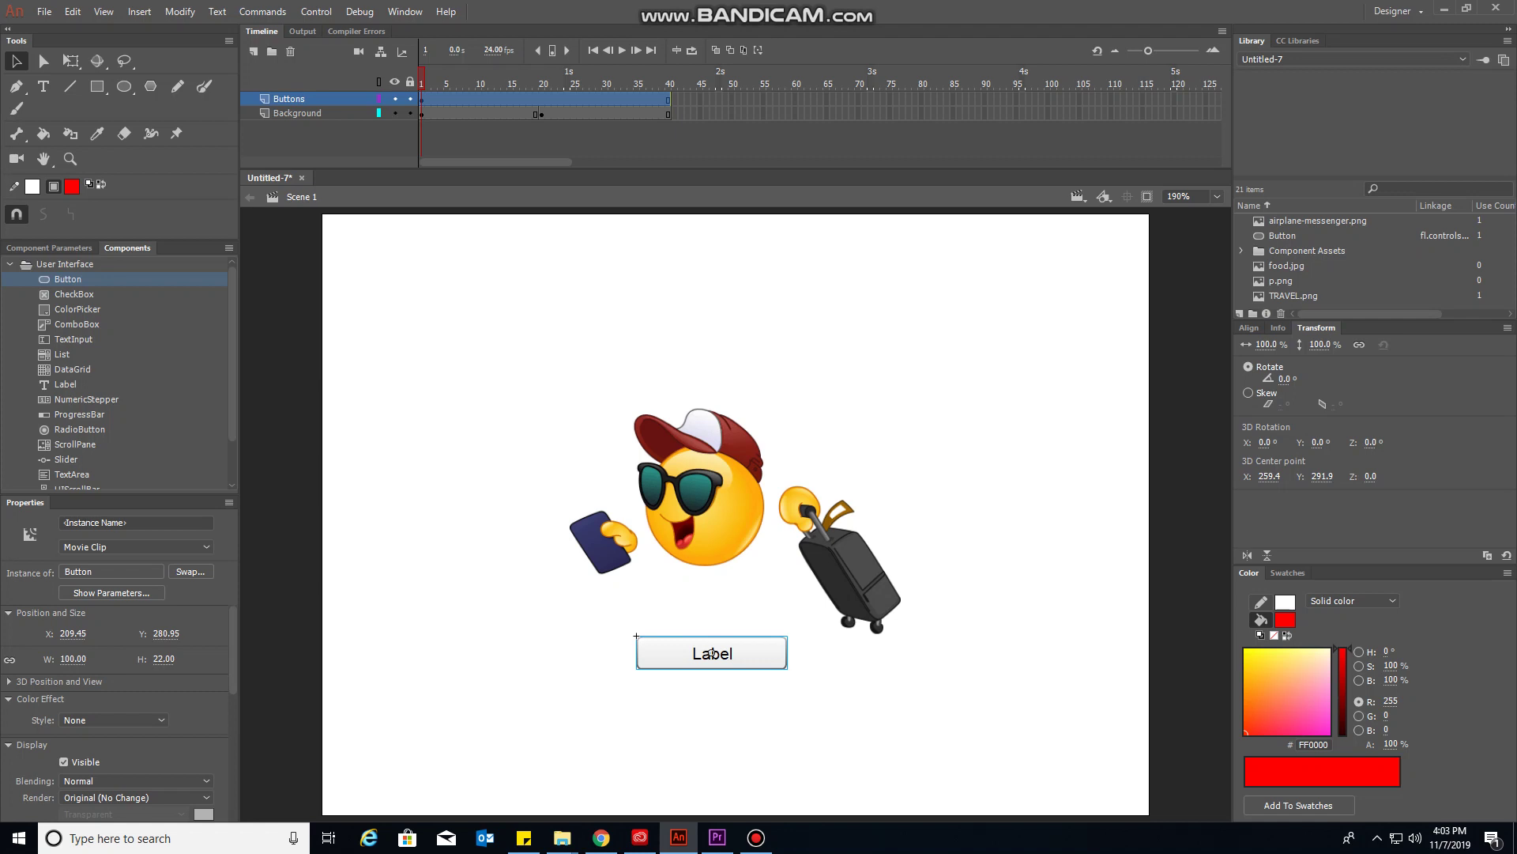
- Set the button's label parameter to Let's Travel!
click(406, 11)
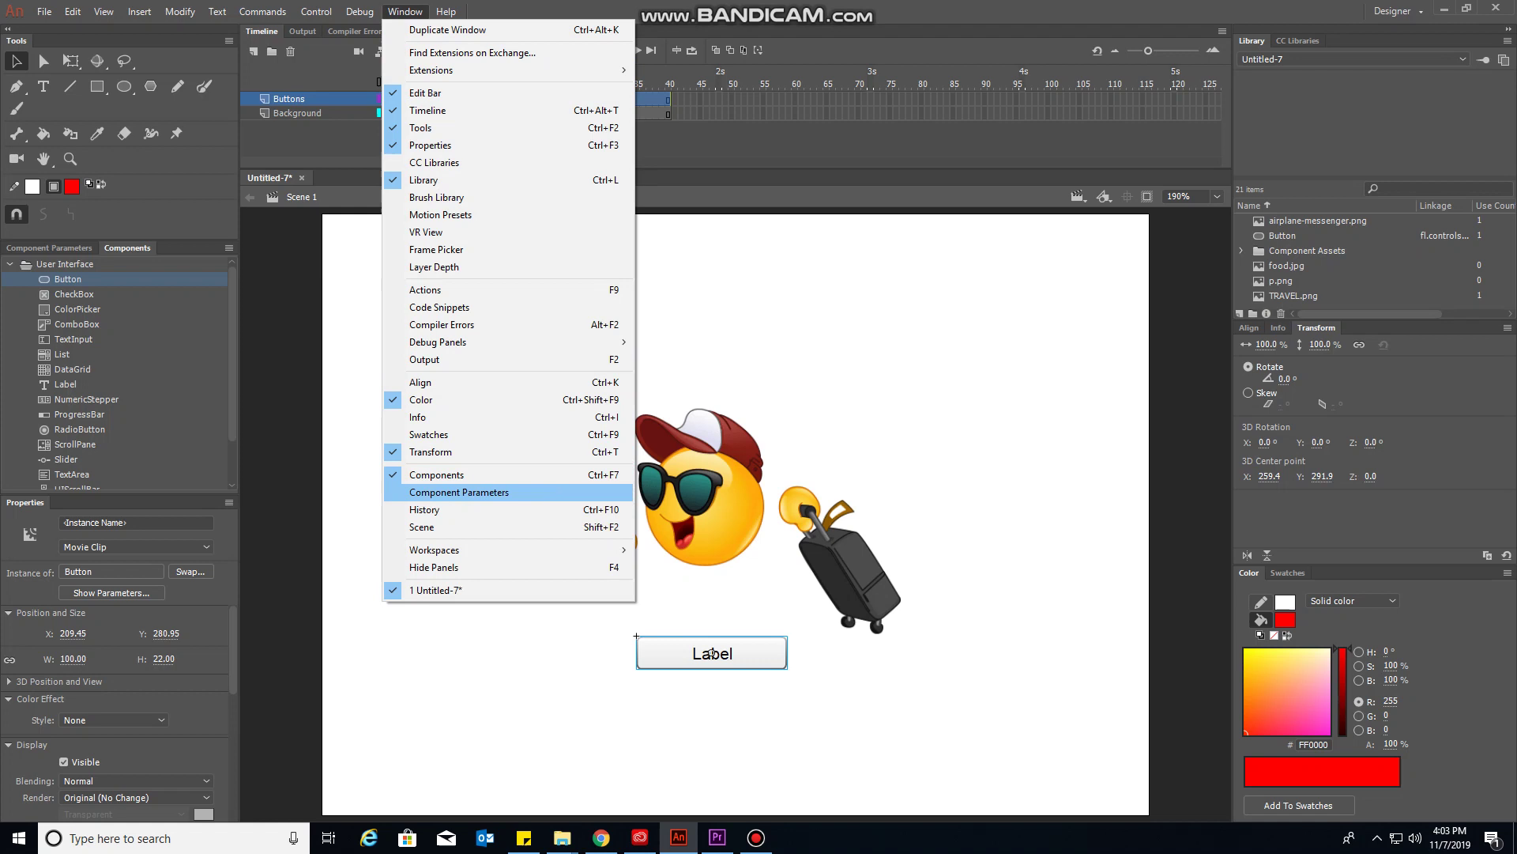
key(Return)
key(Tab)
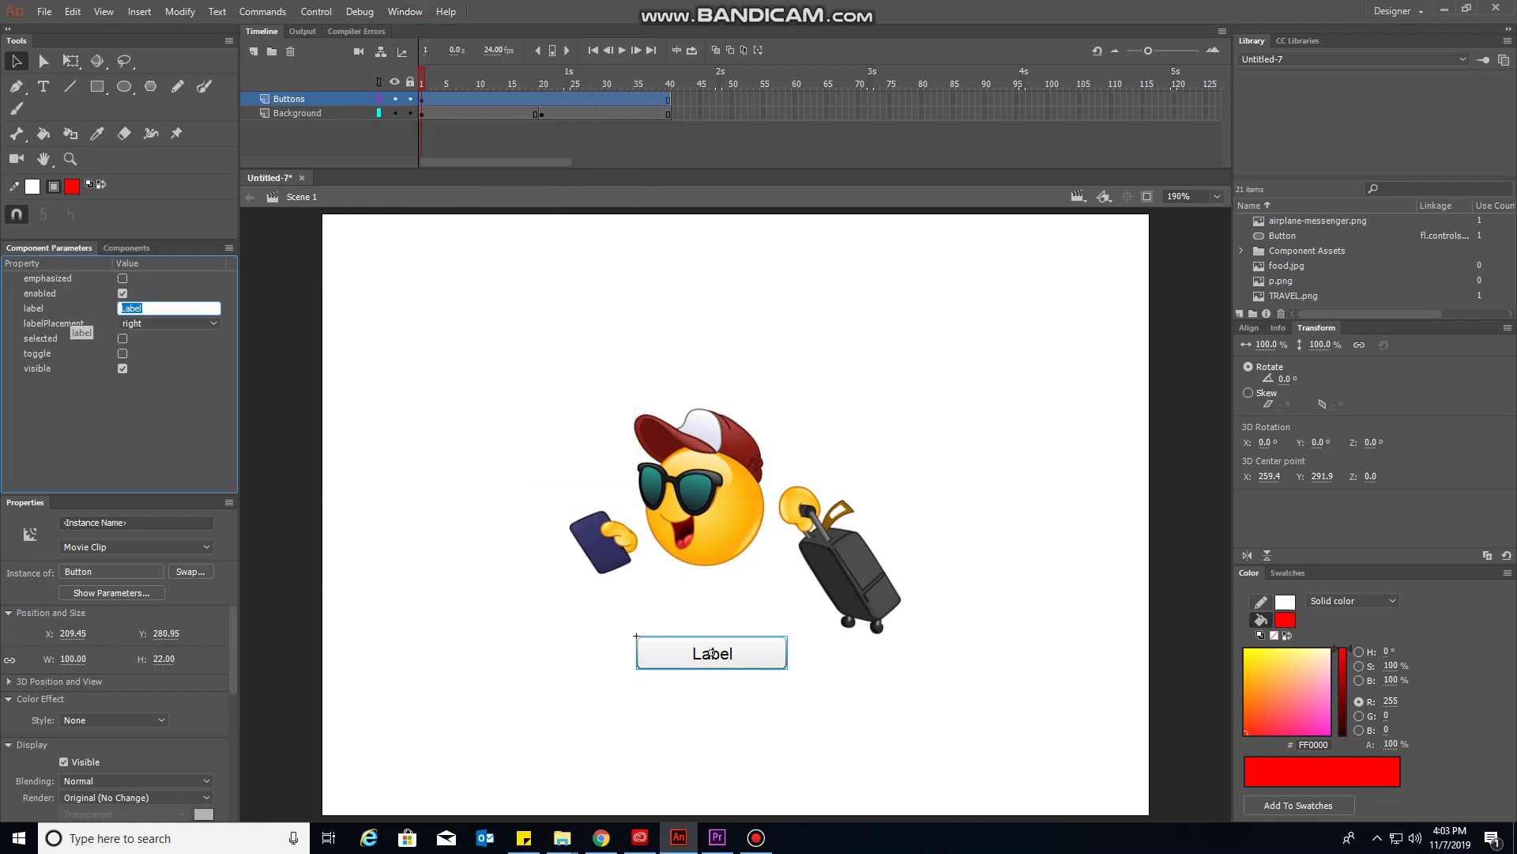
text(Le)
text(Travel)
text(!)
text(!)
key(Return)
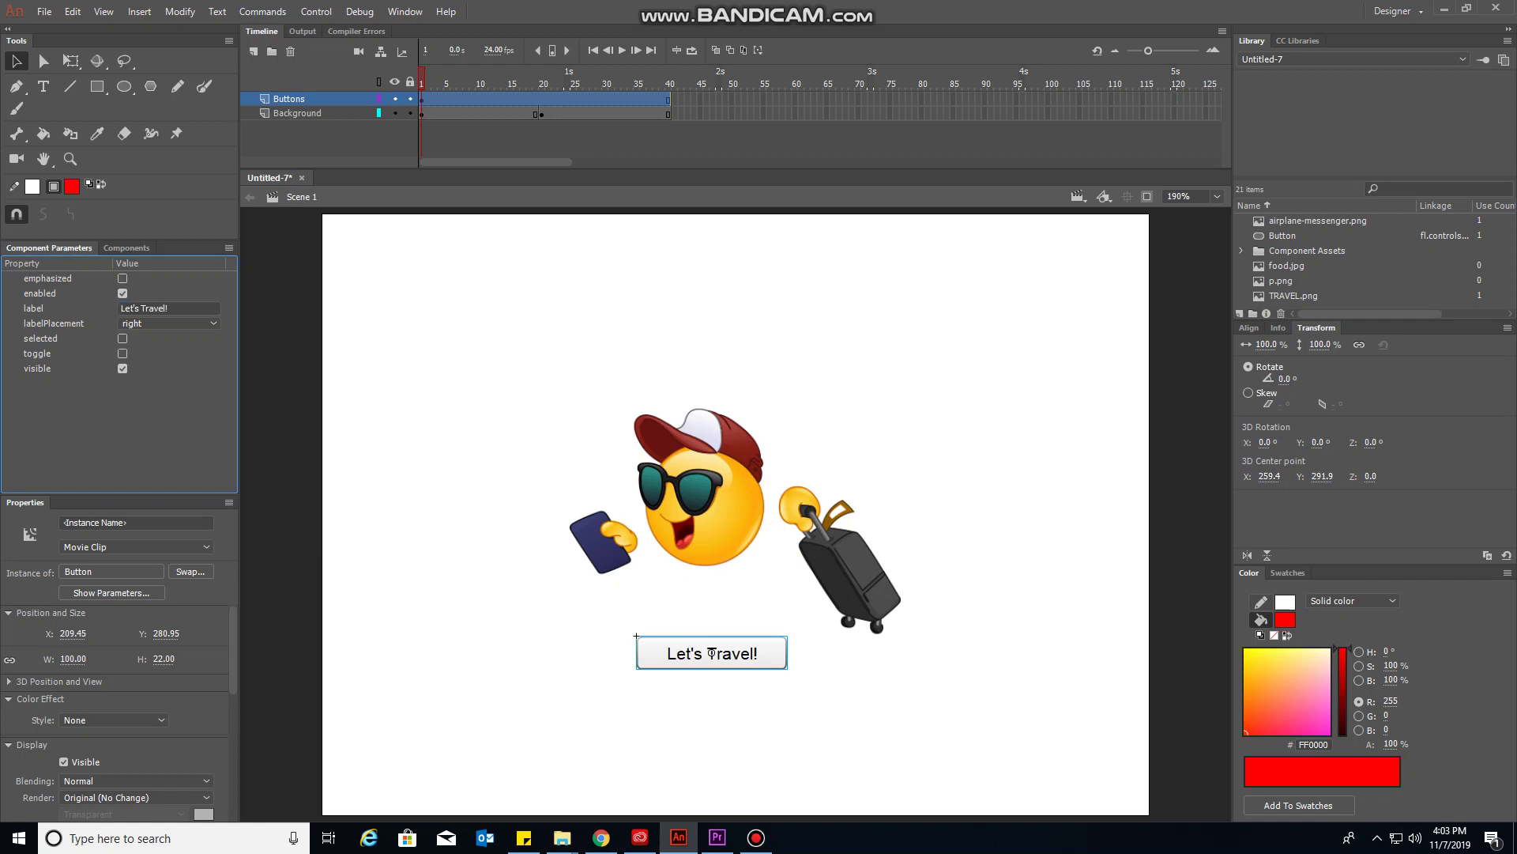
key(ctrl+shift+a)
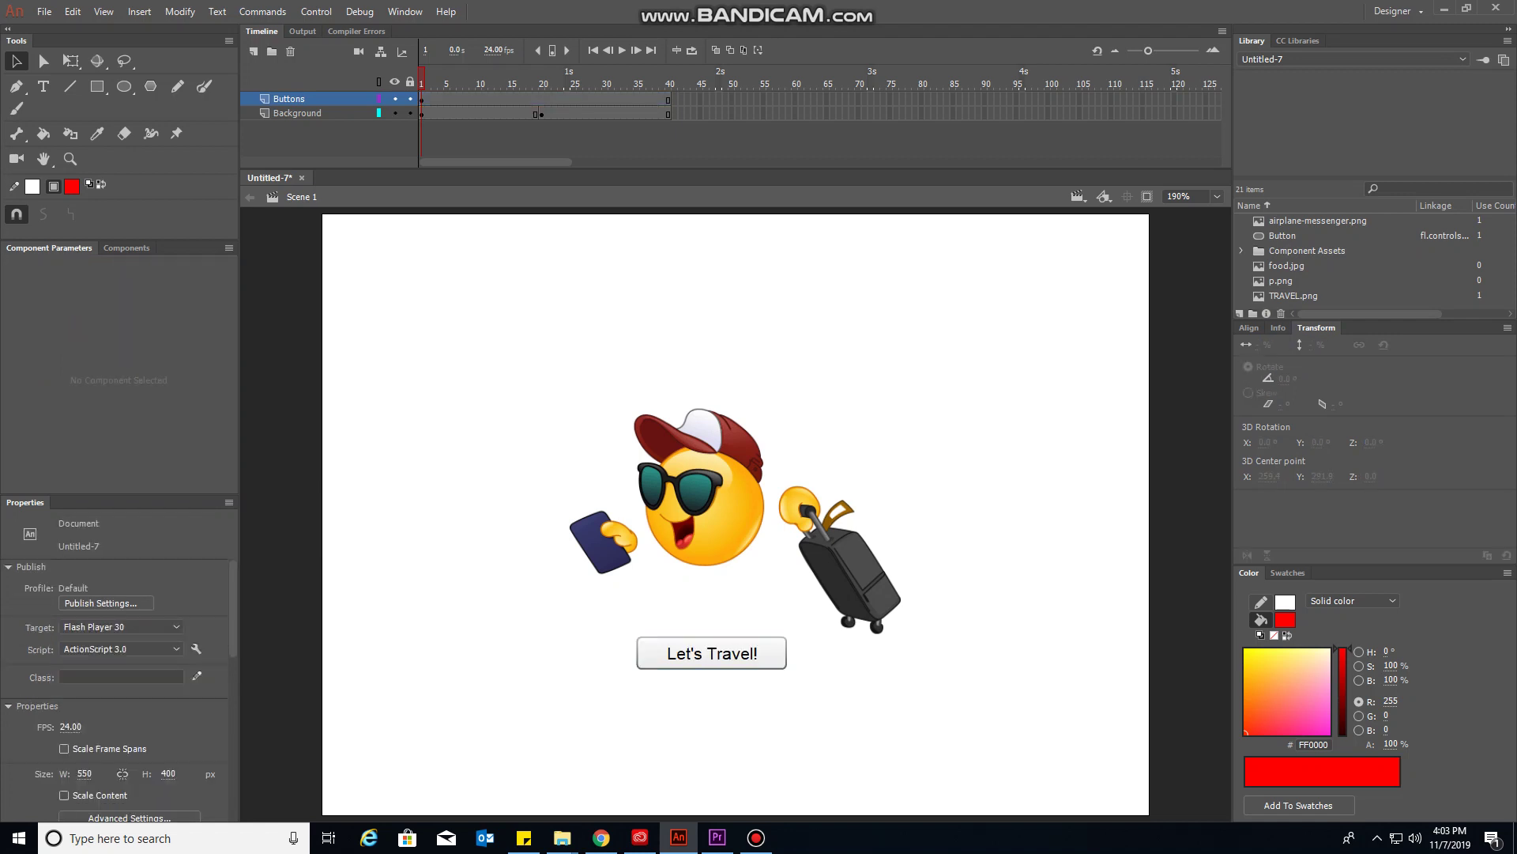
- Nudge the Let's Travel! button slightly lower and clear the selection
drag(711, 653, 712, 661)
click(734, 522)
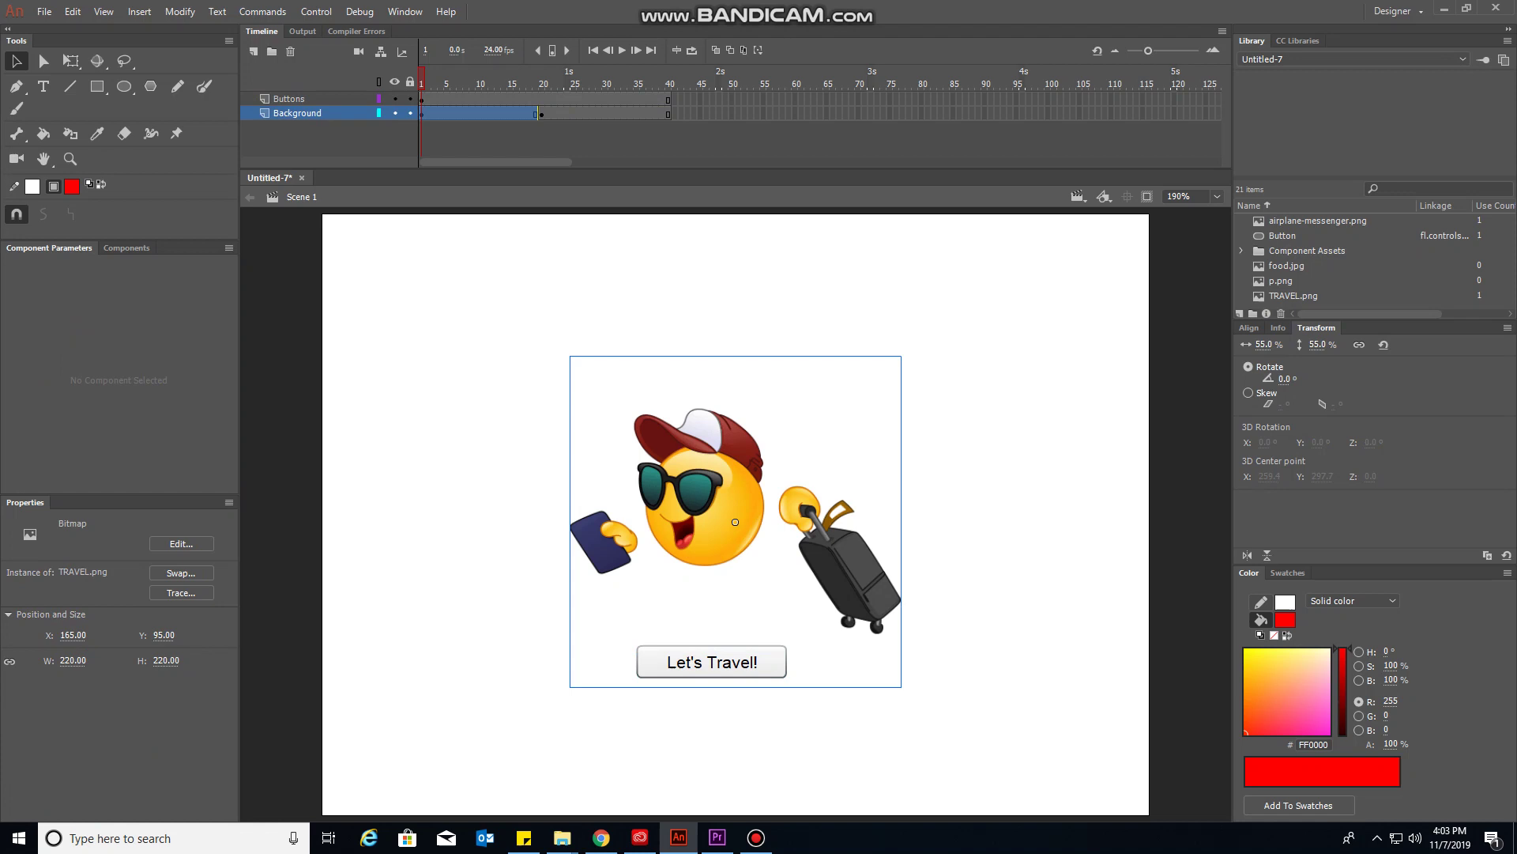
key(ctrl+shift+a)
- Insert a blank keyframe at Buttons frame 20 and drag a Button under the airplane
click(542, 98)
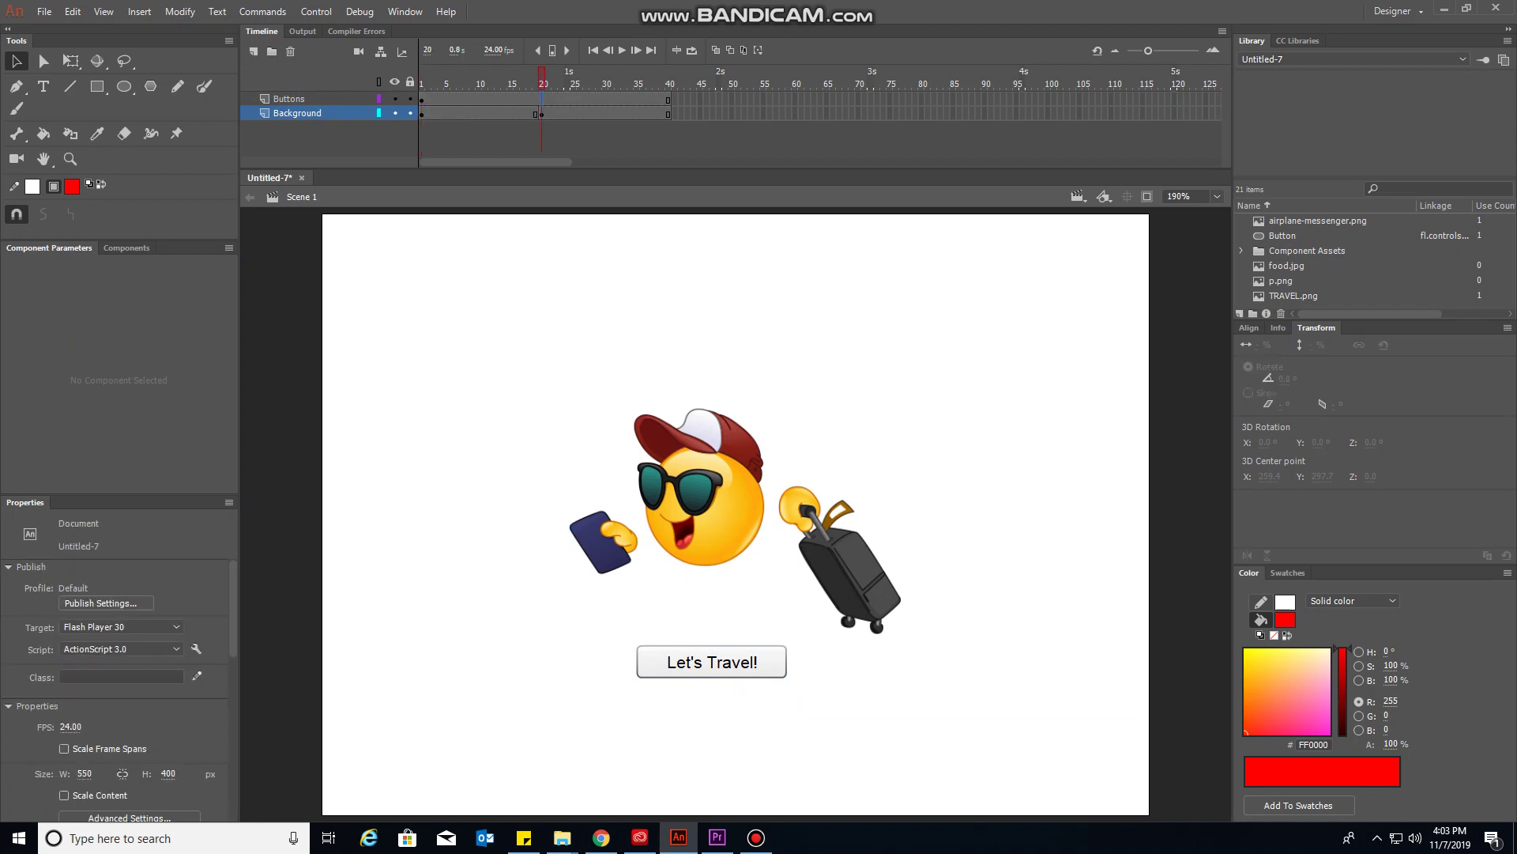
right_click(541, 98)
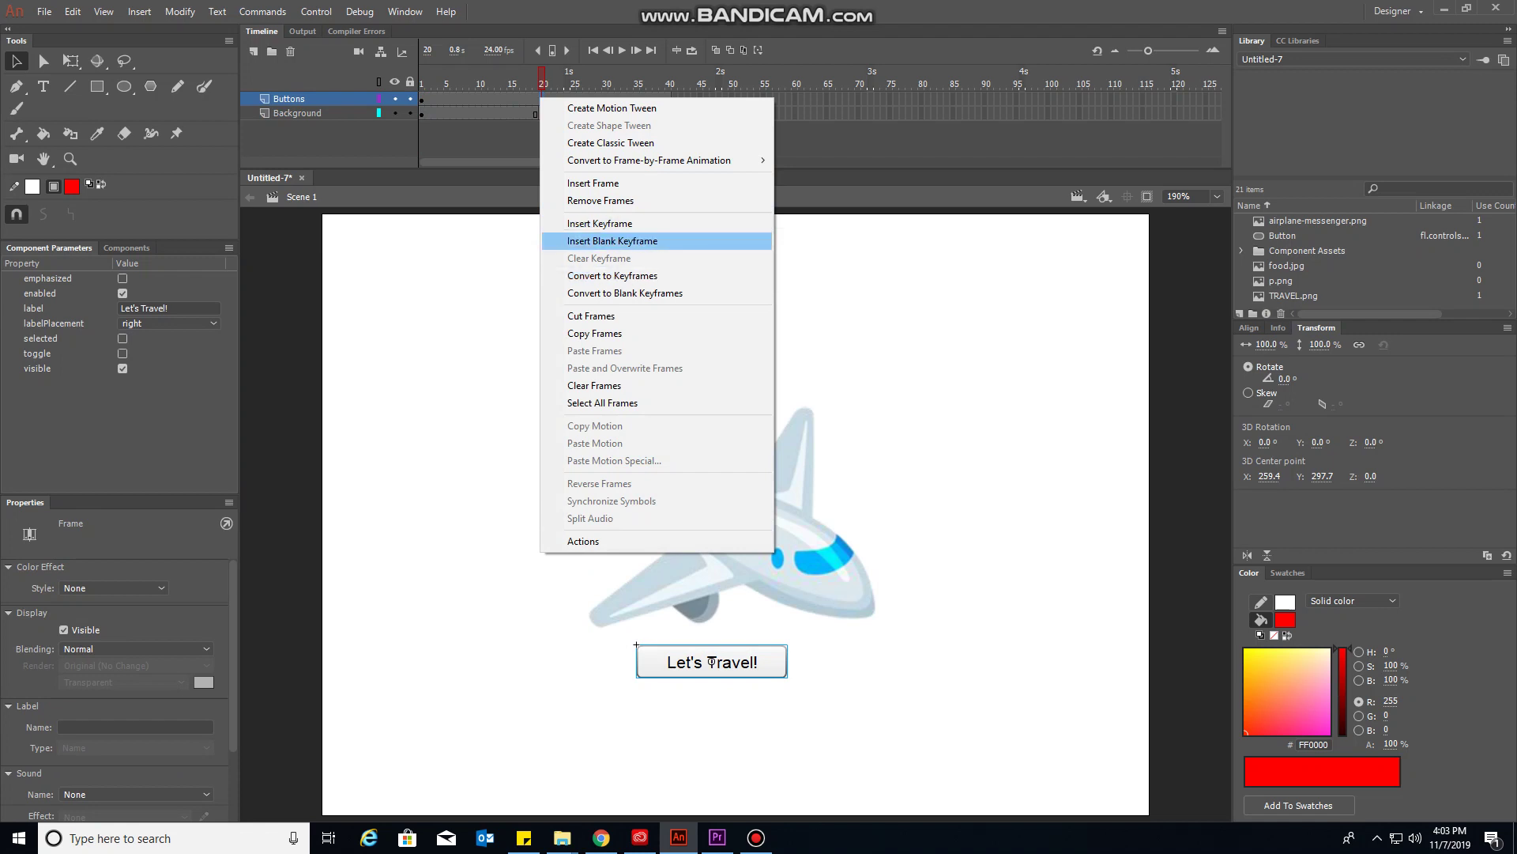
click(612, 242)
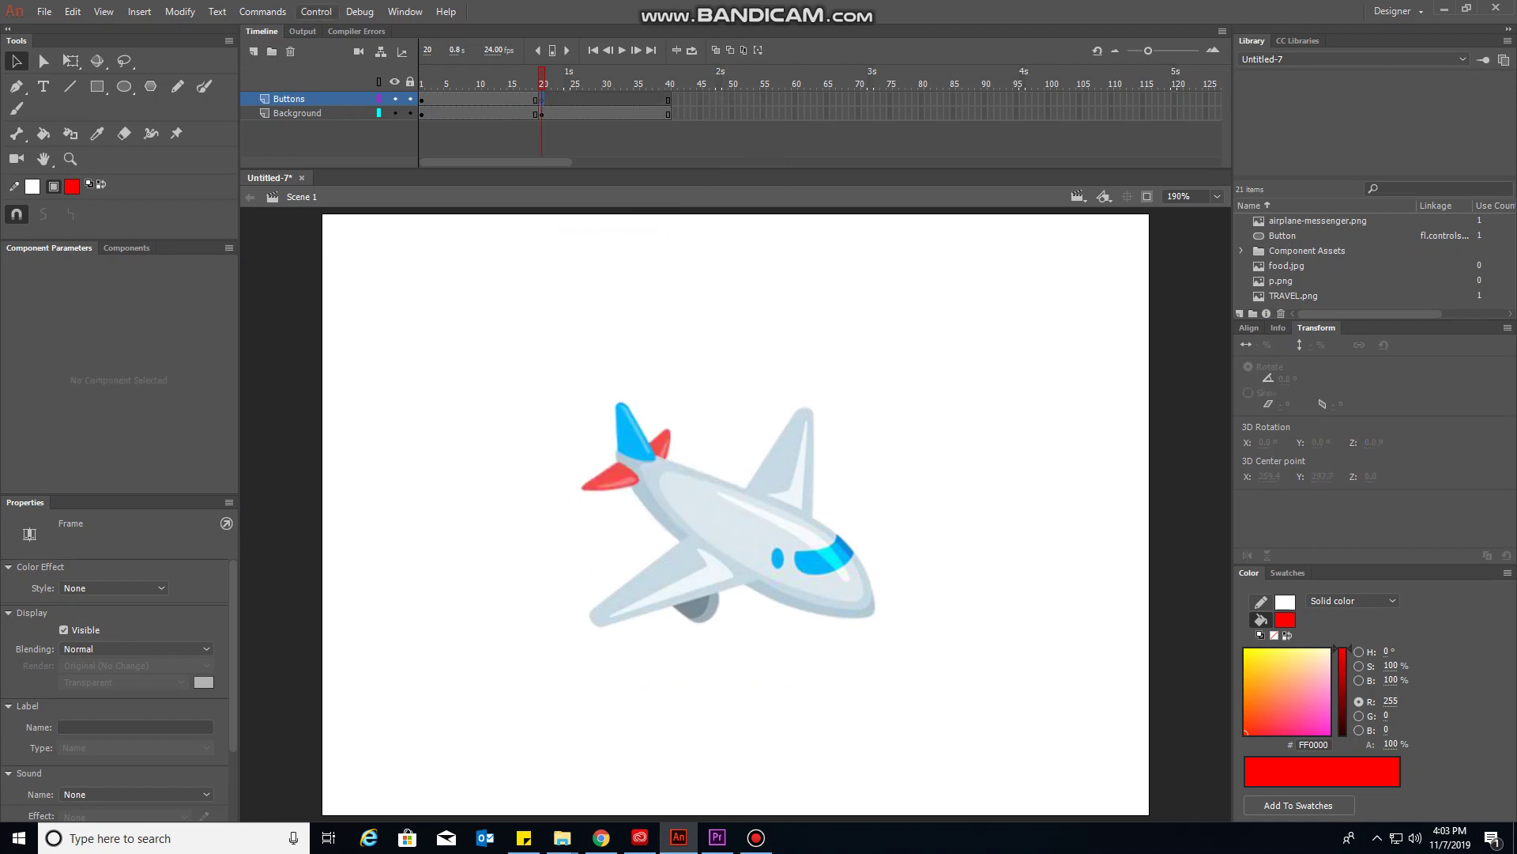
click(404, 11)
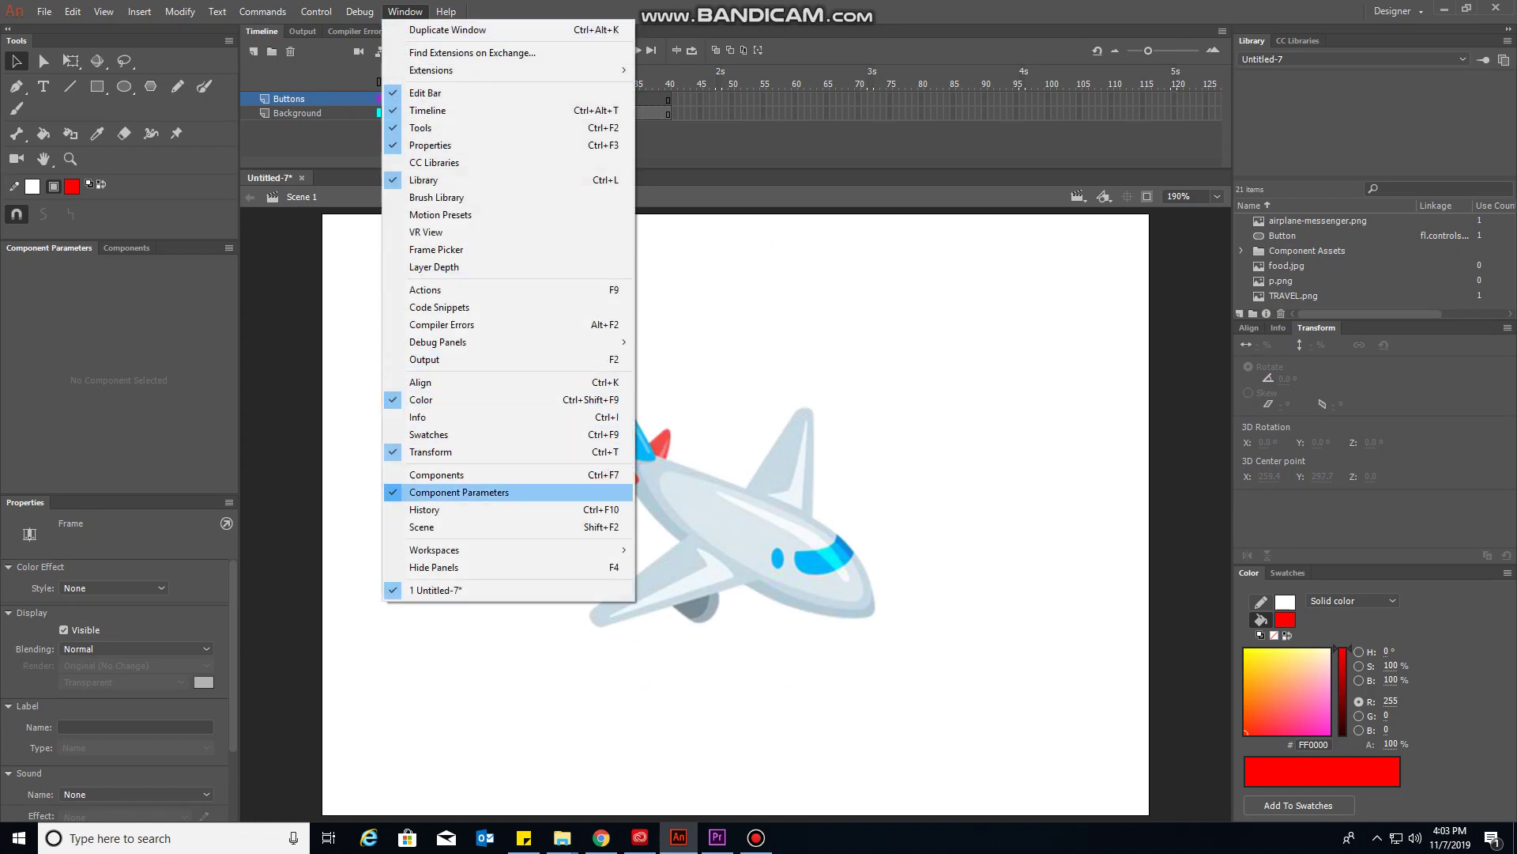
click(436, 474)
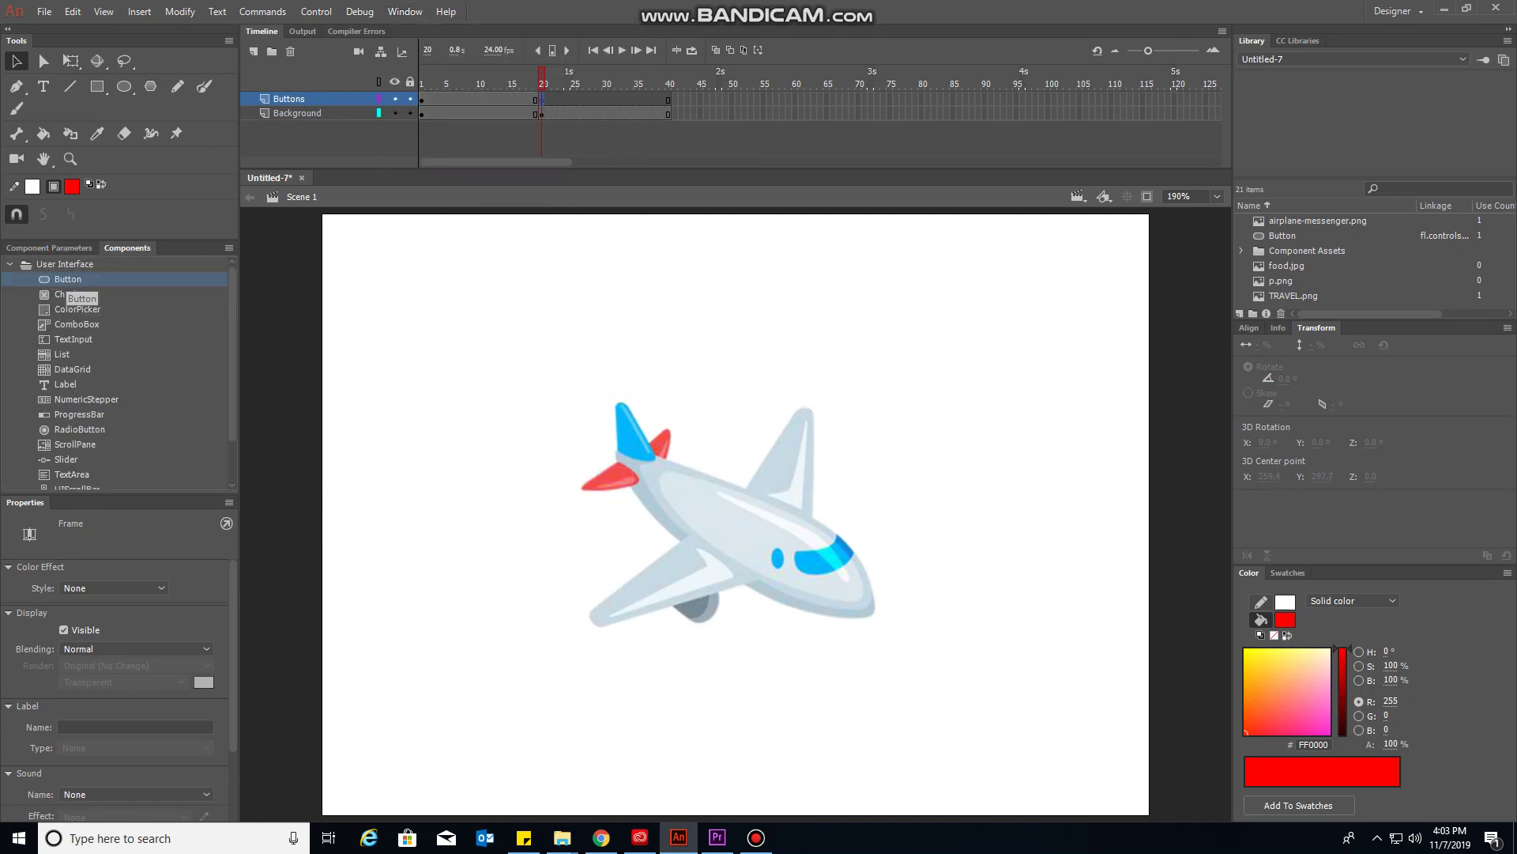
drag(68, 279, 715, 681)
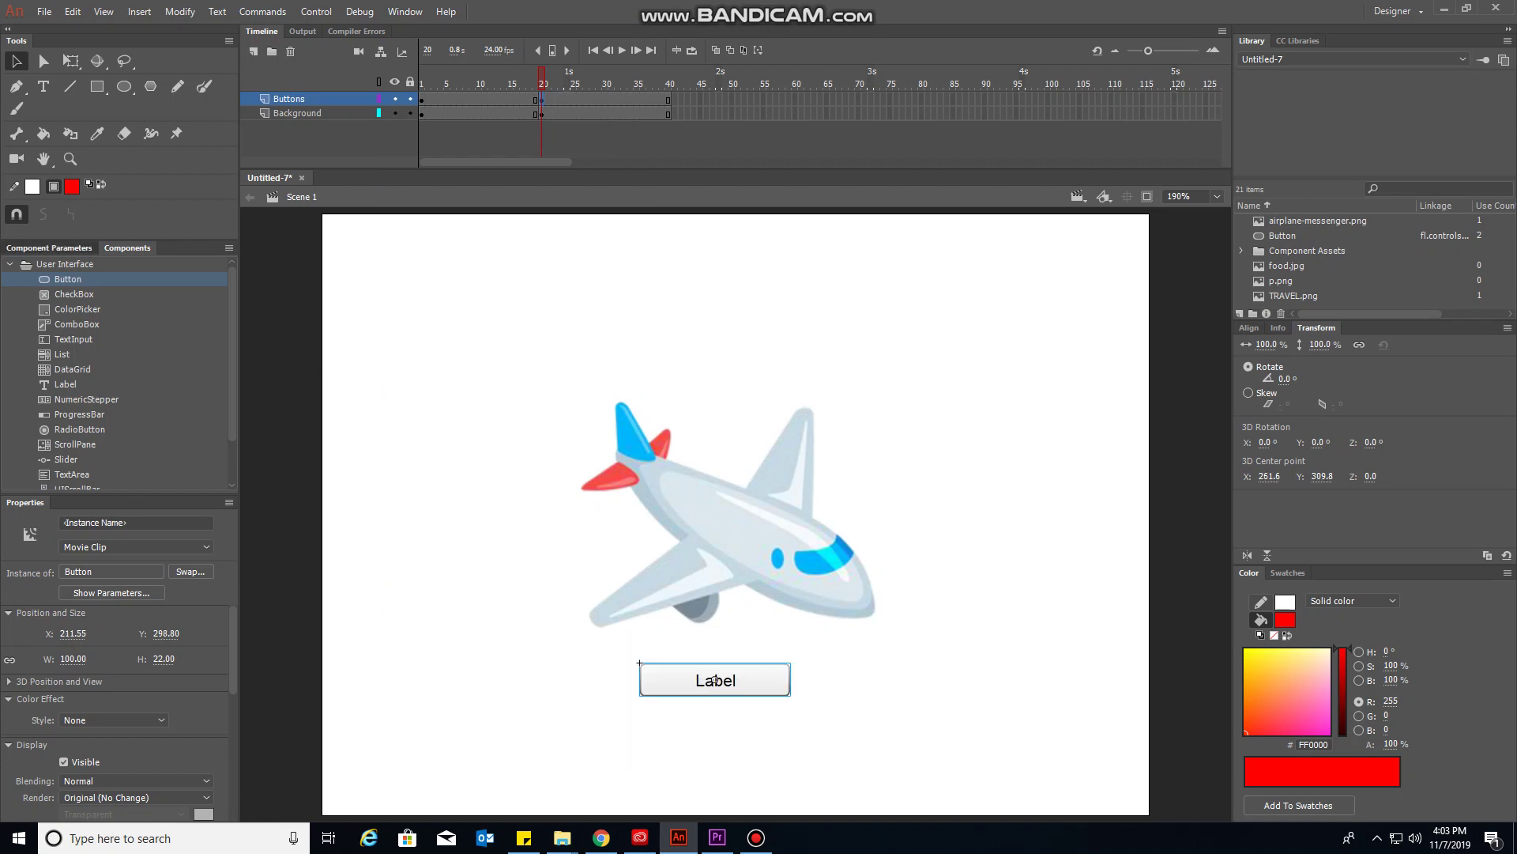
- Label the new button By Plane and nudge it slightly down
click(169, 308)
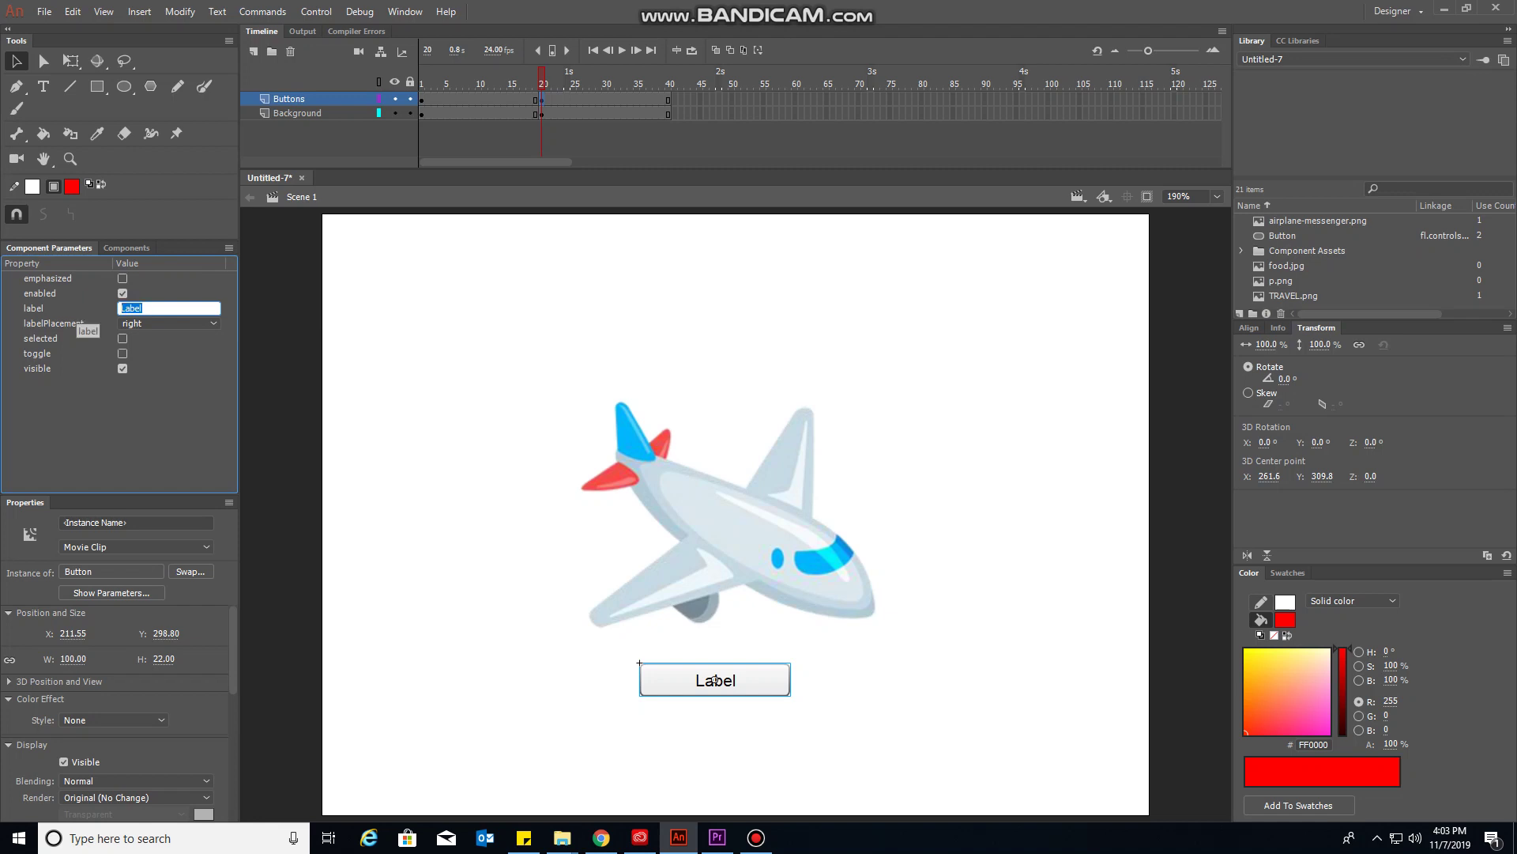
text(By P)
text(lan)
text(e)
key(Return)
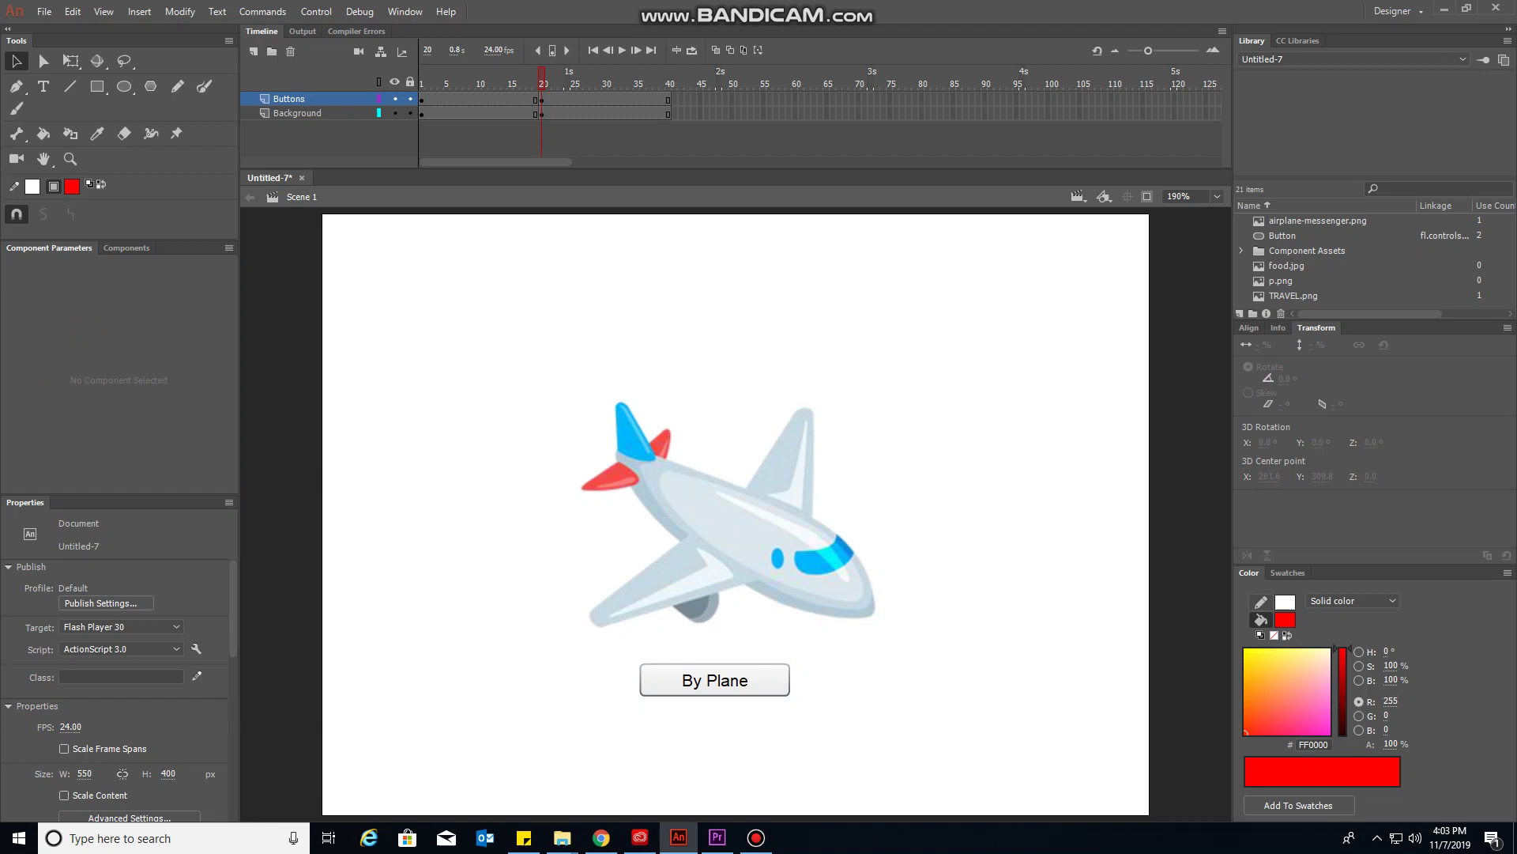
drag(789, 679, 789, 689)
click(728, 513)
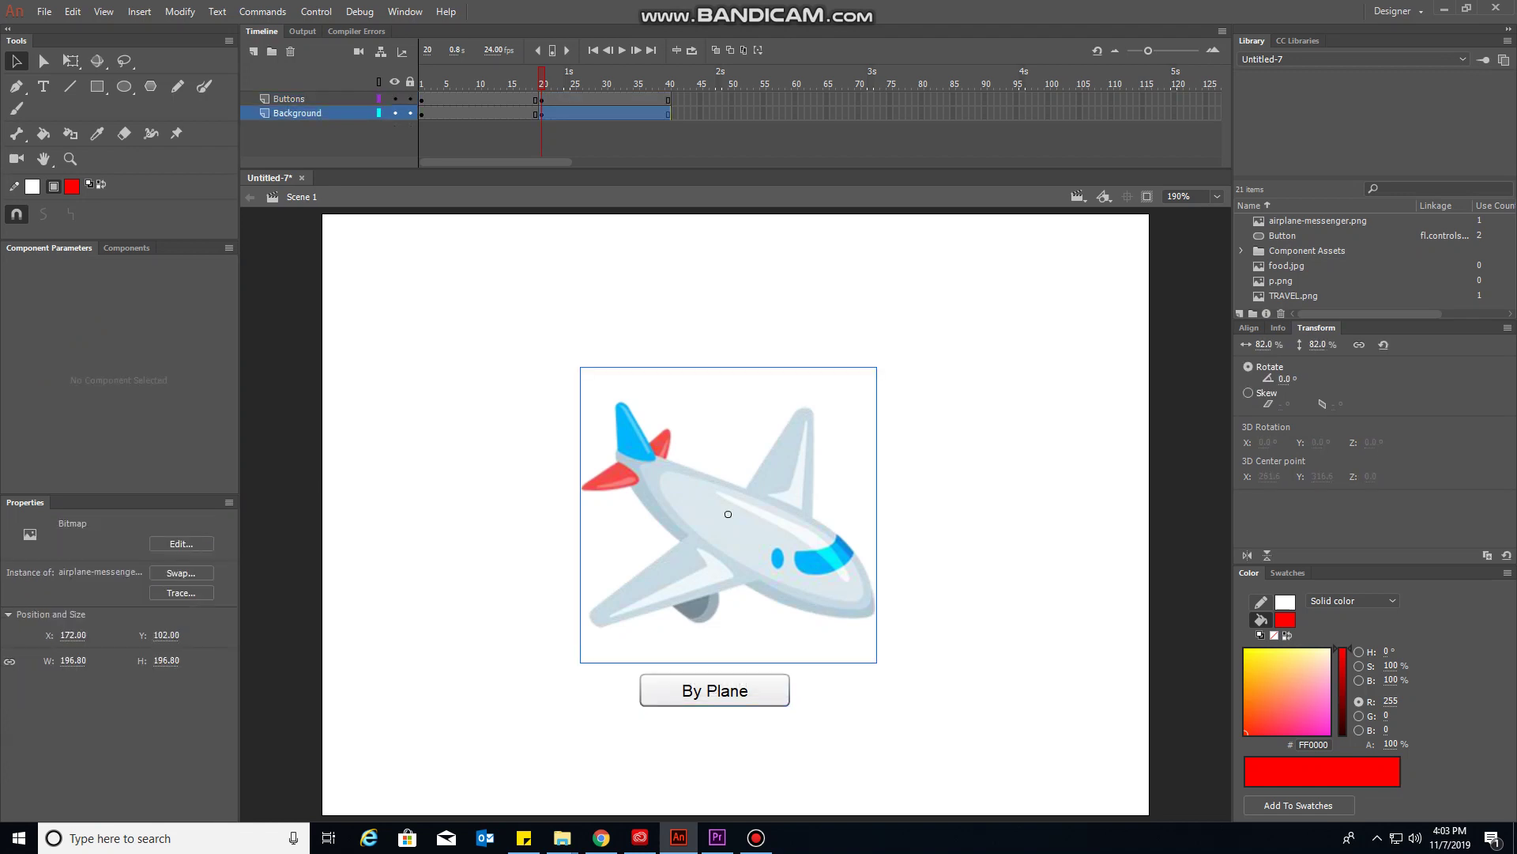
key(Escape)
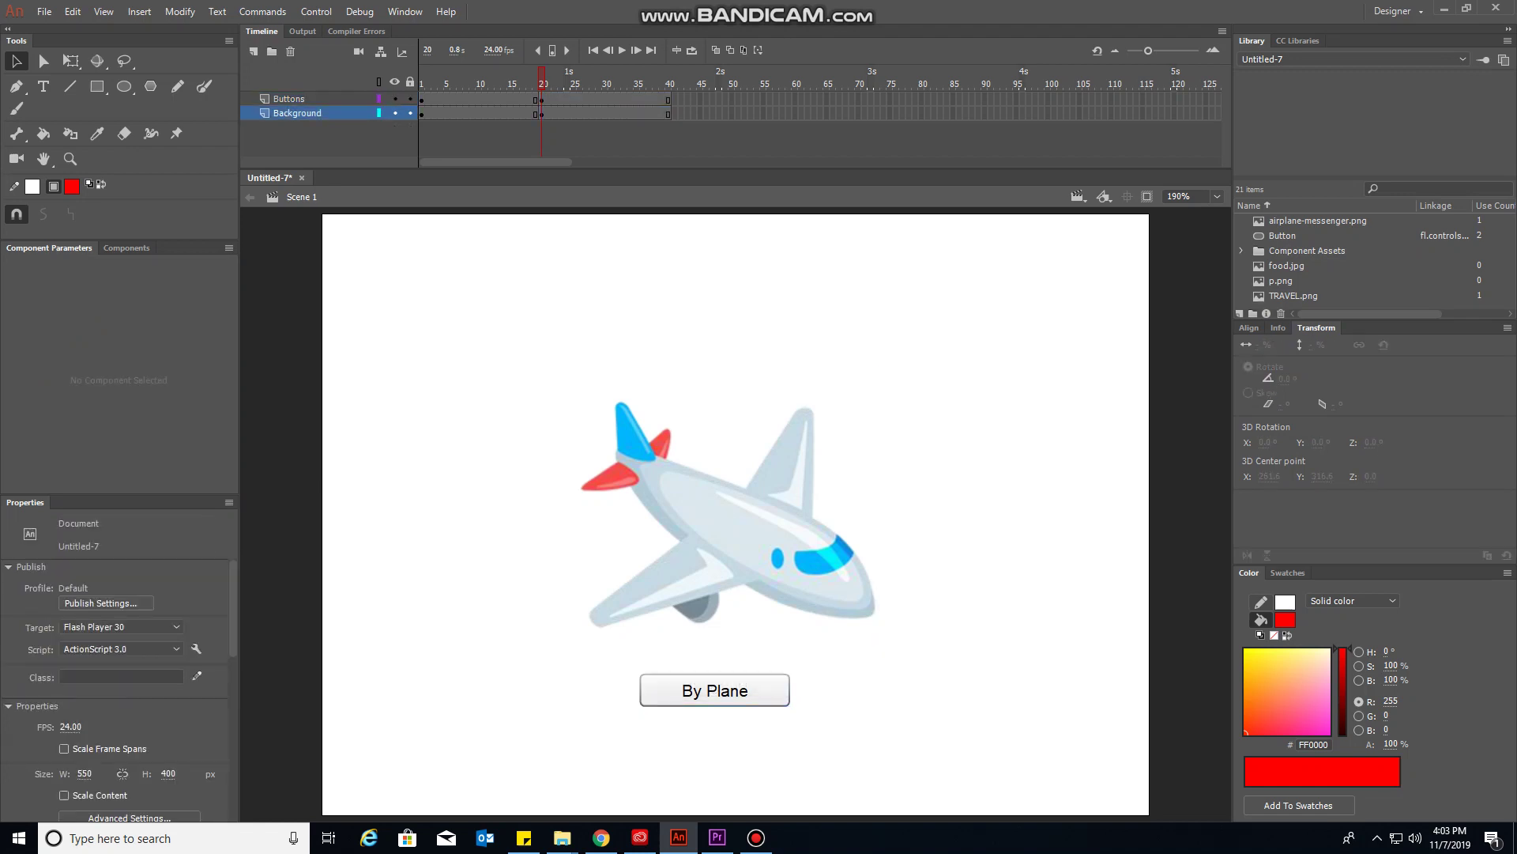
- Give frame 1 of the Buttons layer the frame label LetsTravel
click(422, 99)
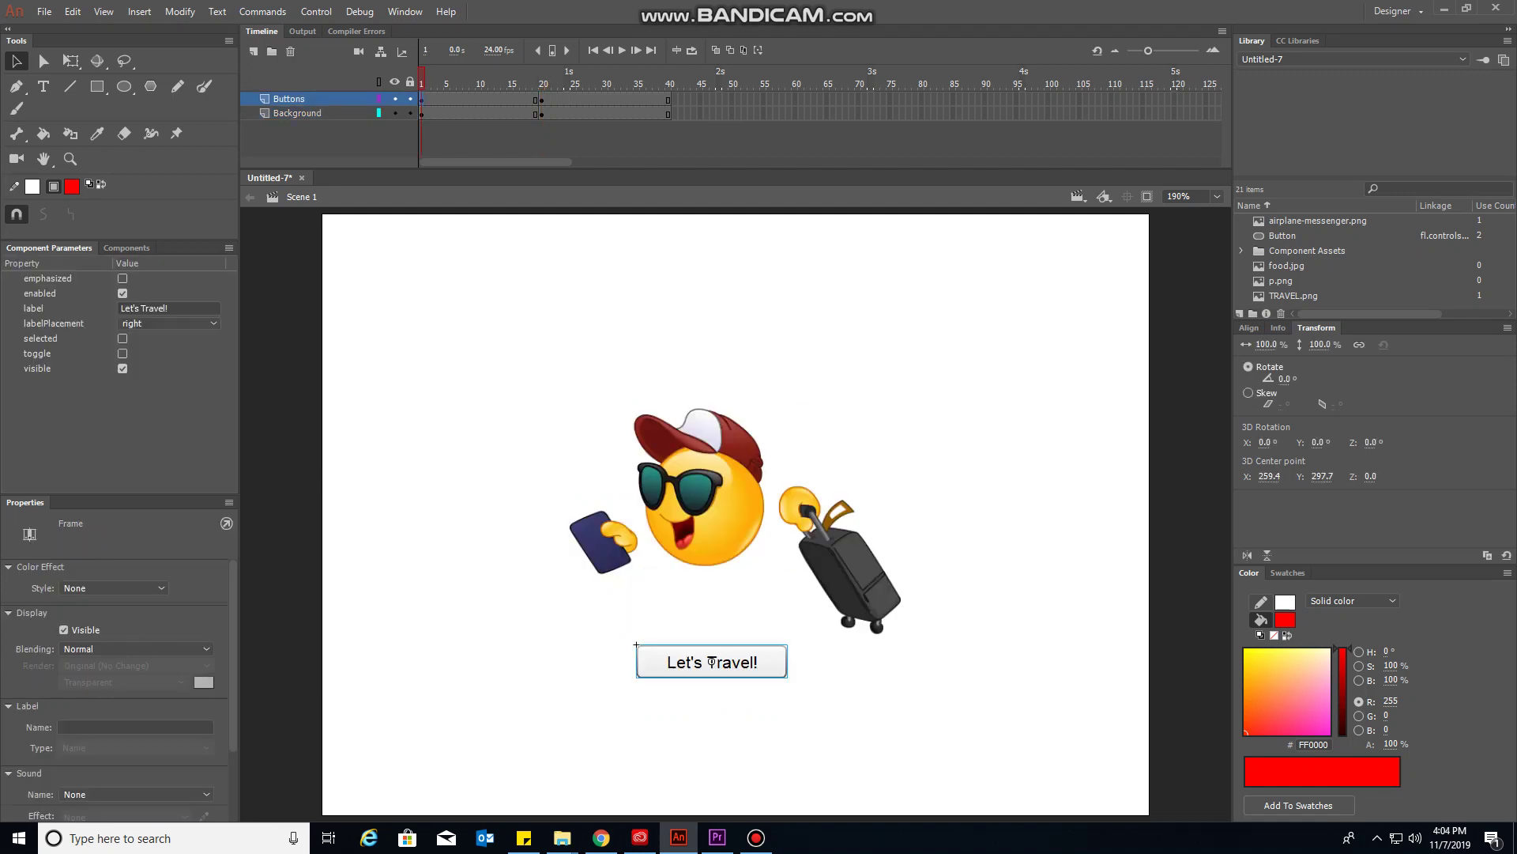
scroll(119, 688, down, 1)
scroll(119, 687, down, 1)
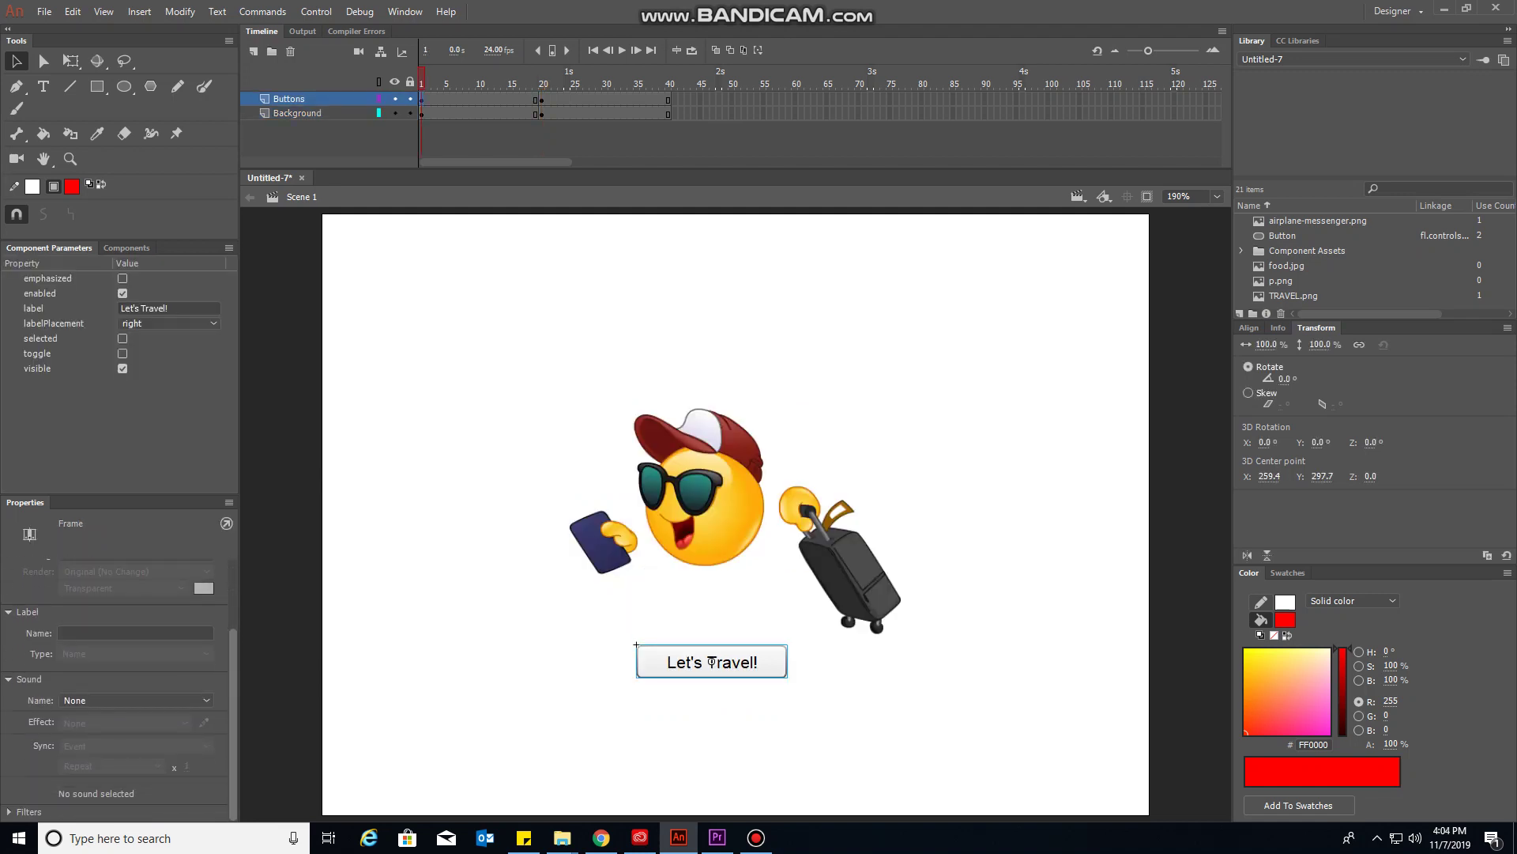
scroll(118, 688, up, 1)
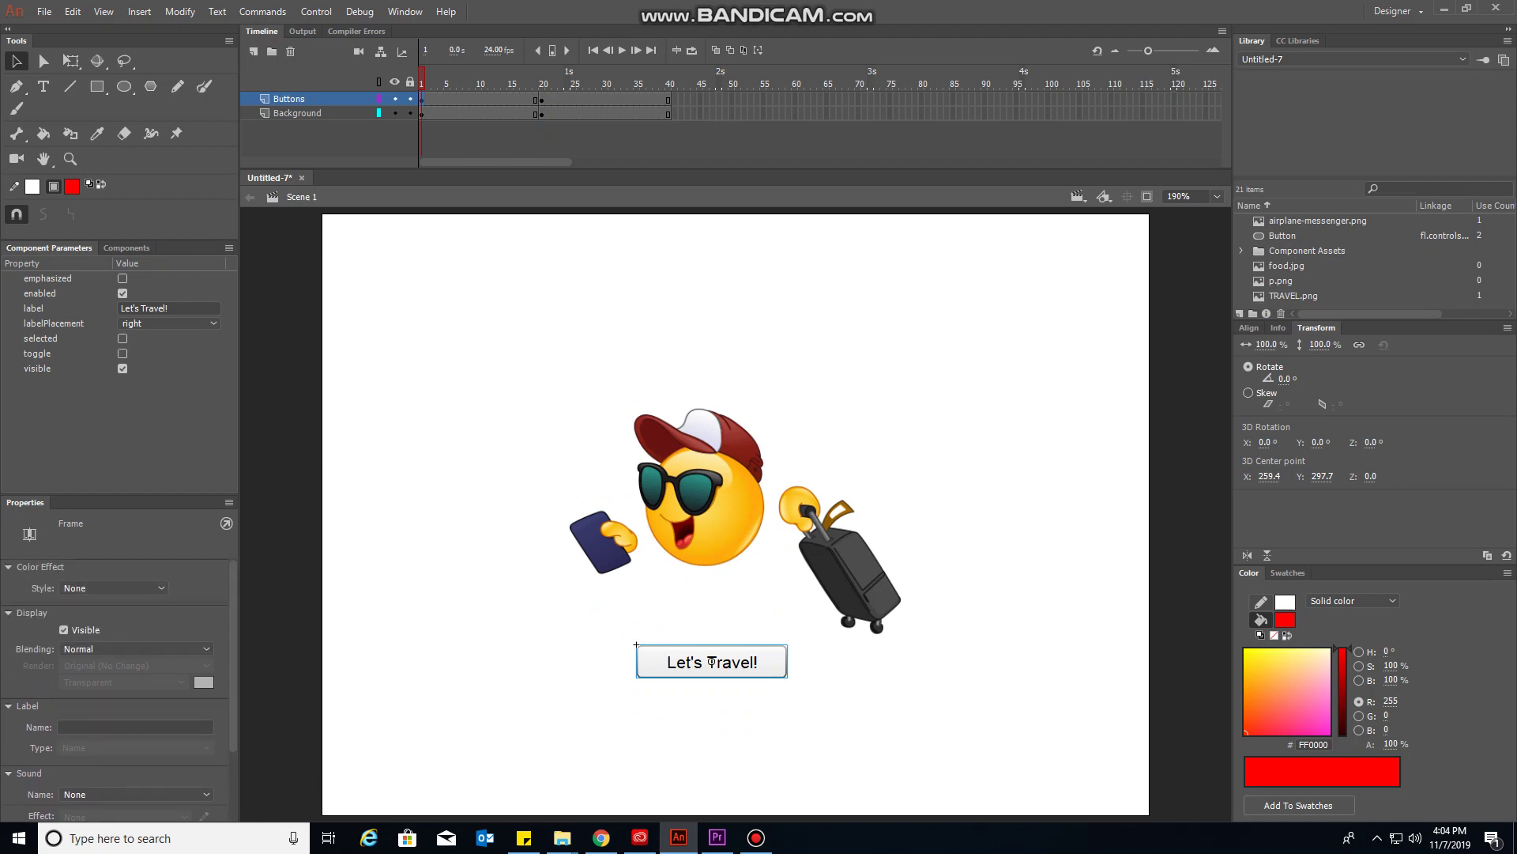
scroll(118, 601, down, 3)
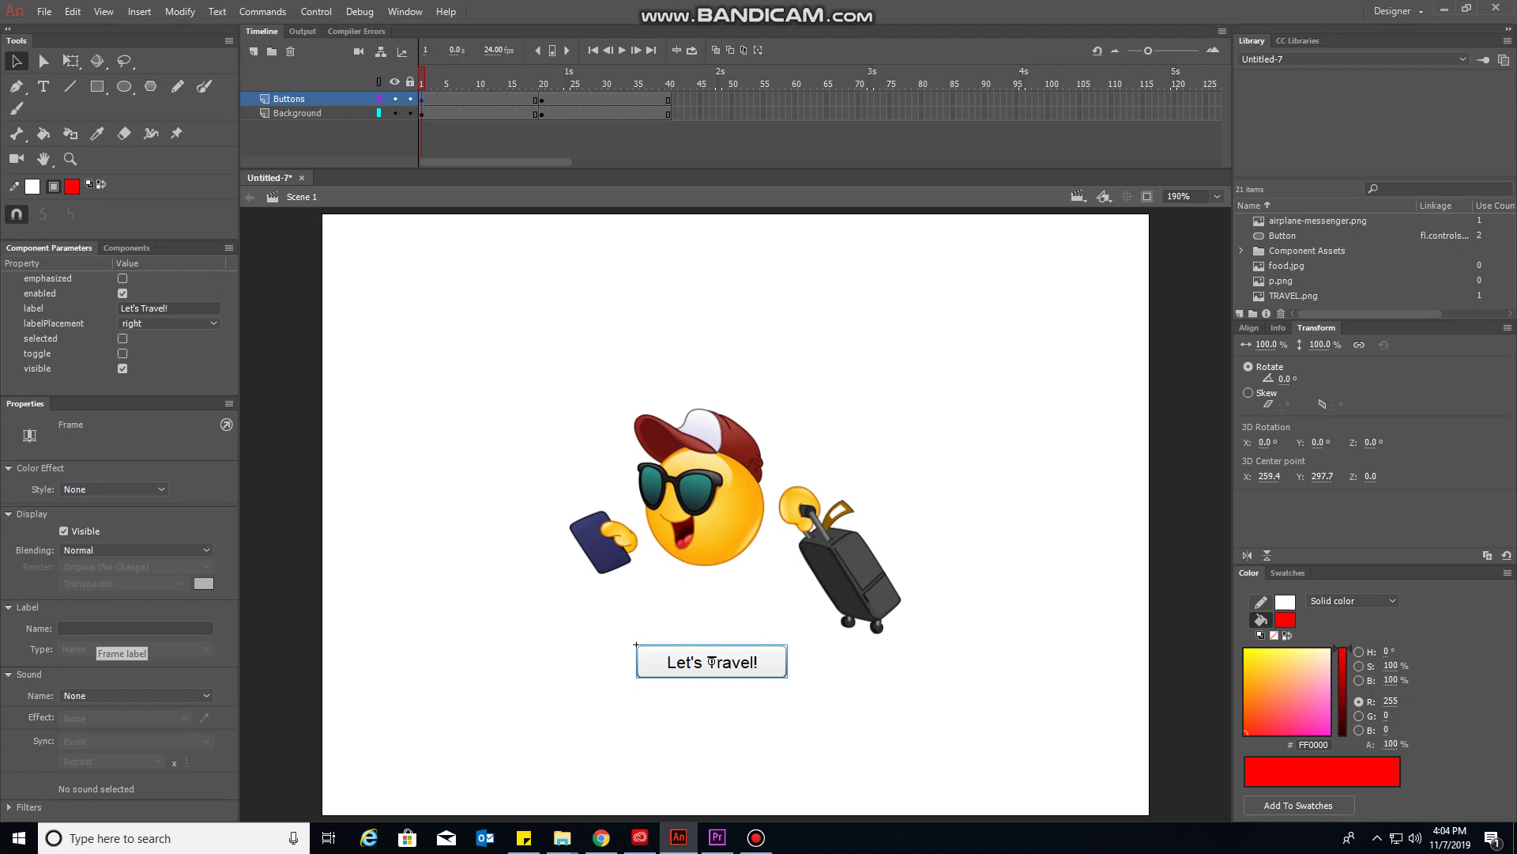
click(95, 629)
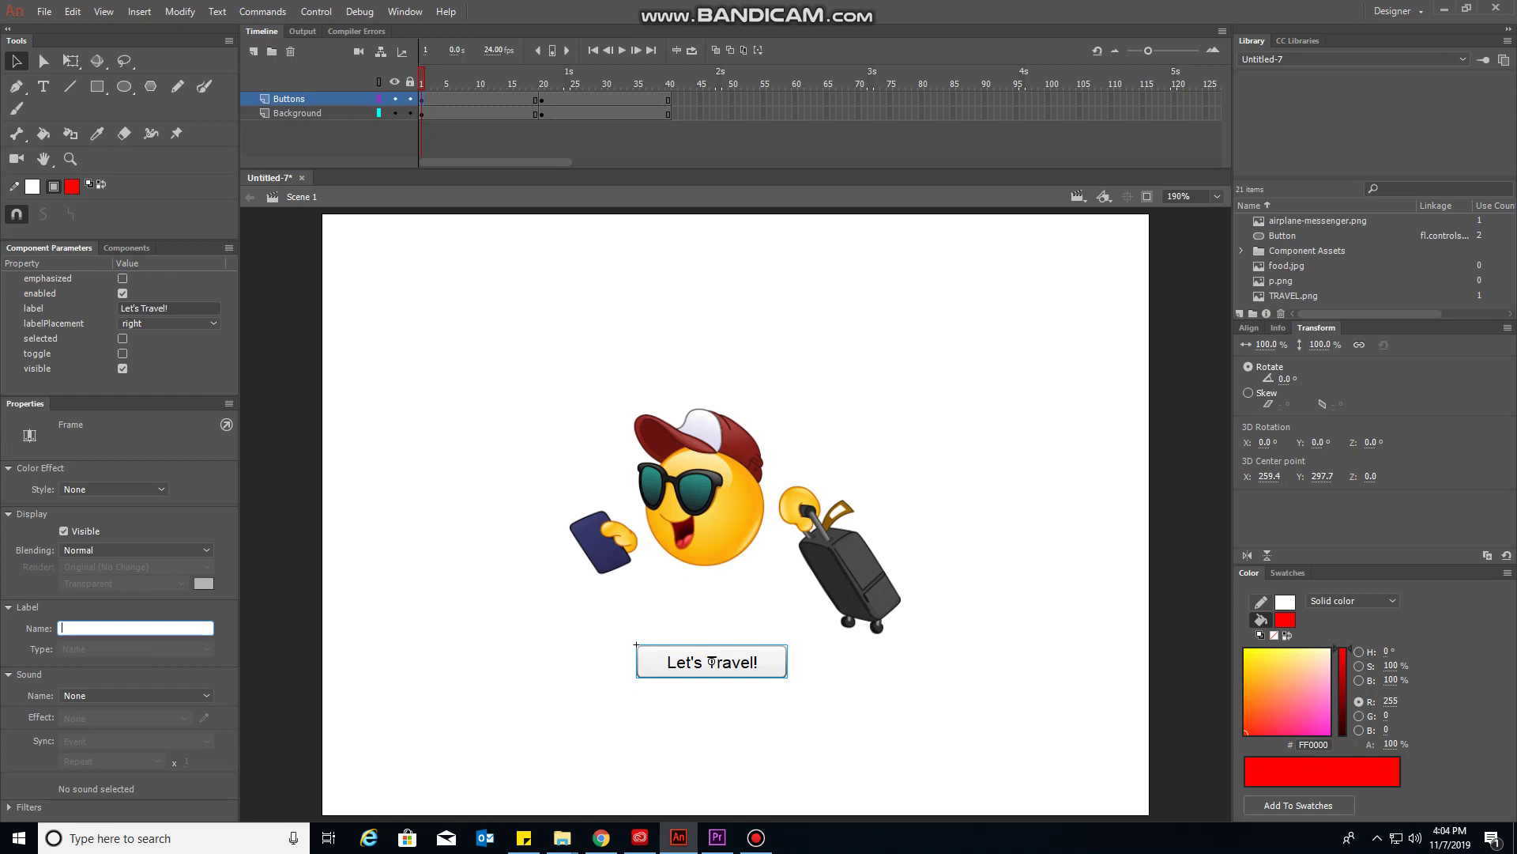
text(L)
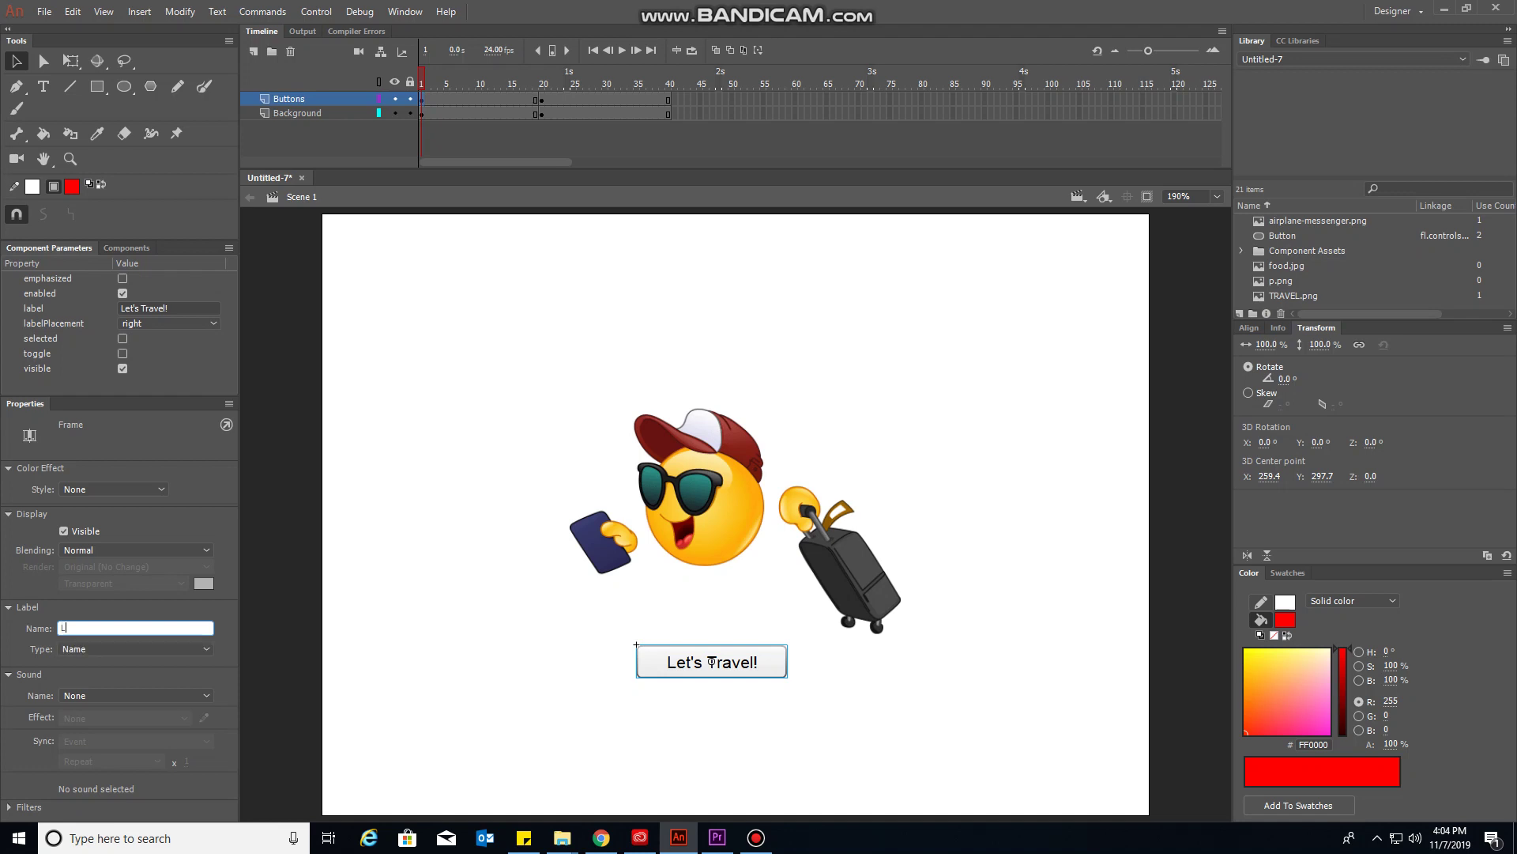
text(et's )
text(Travel)
key(Return)
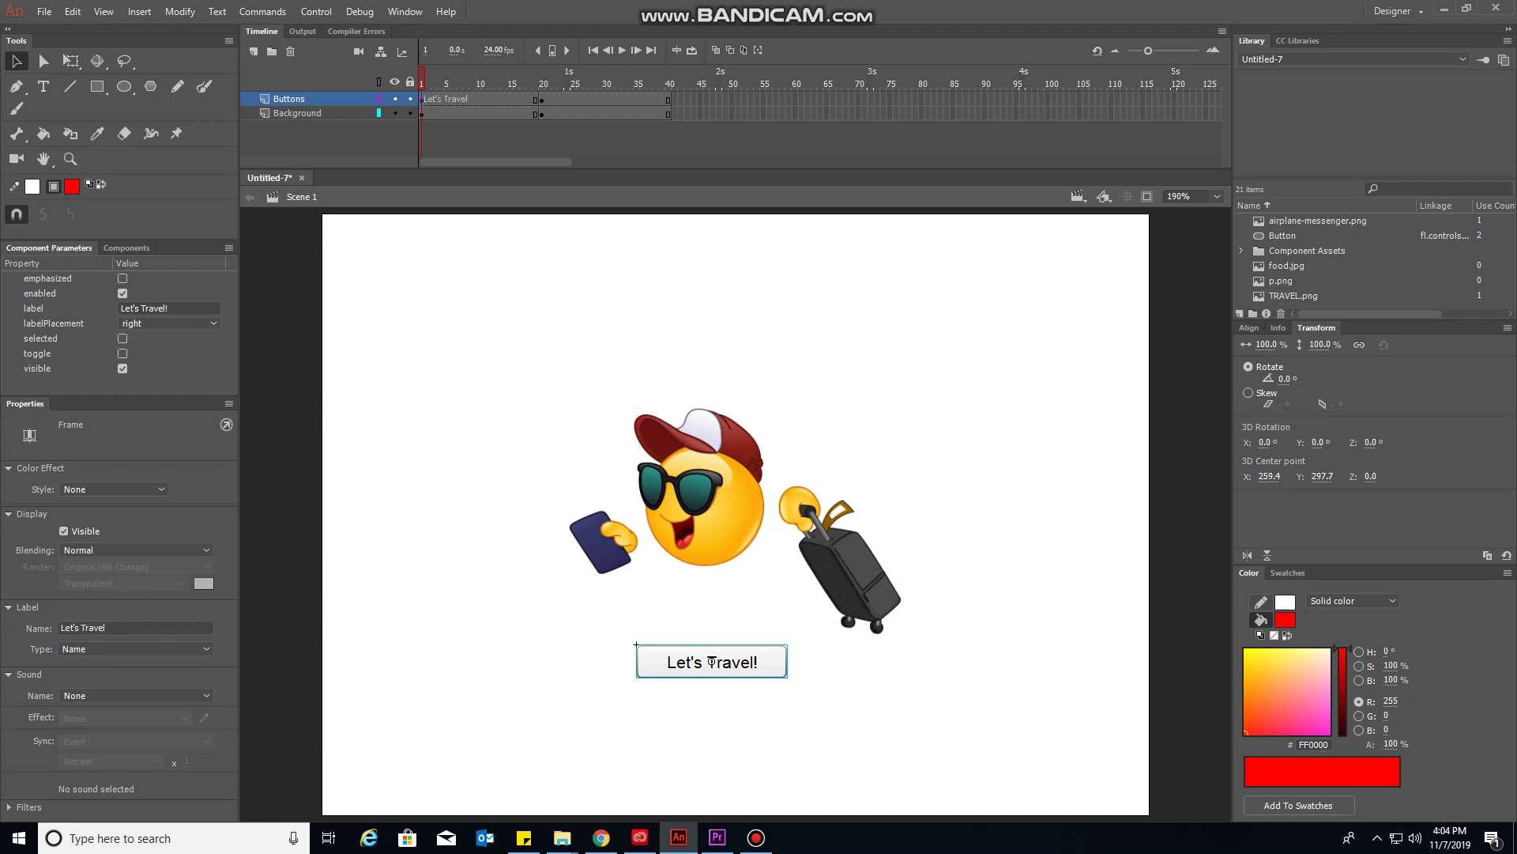
click(82, 628)
key(BackSpace)
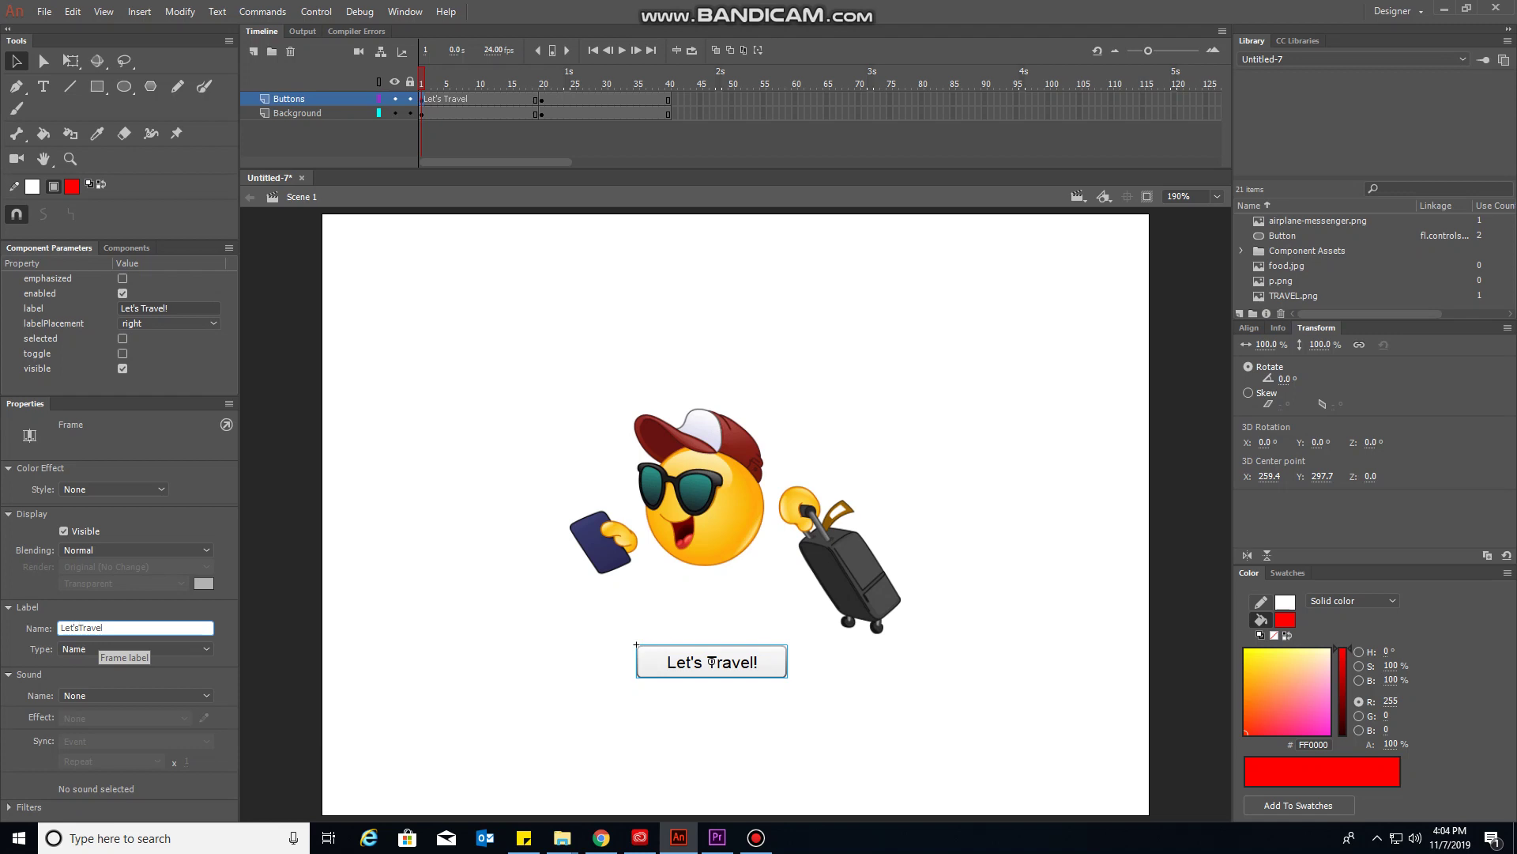
click(75, 628)
key(BackSpace)
key(Return)
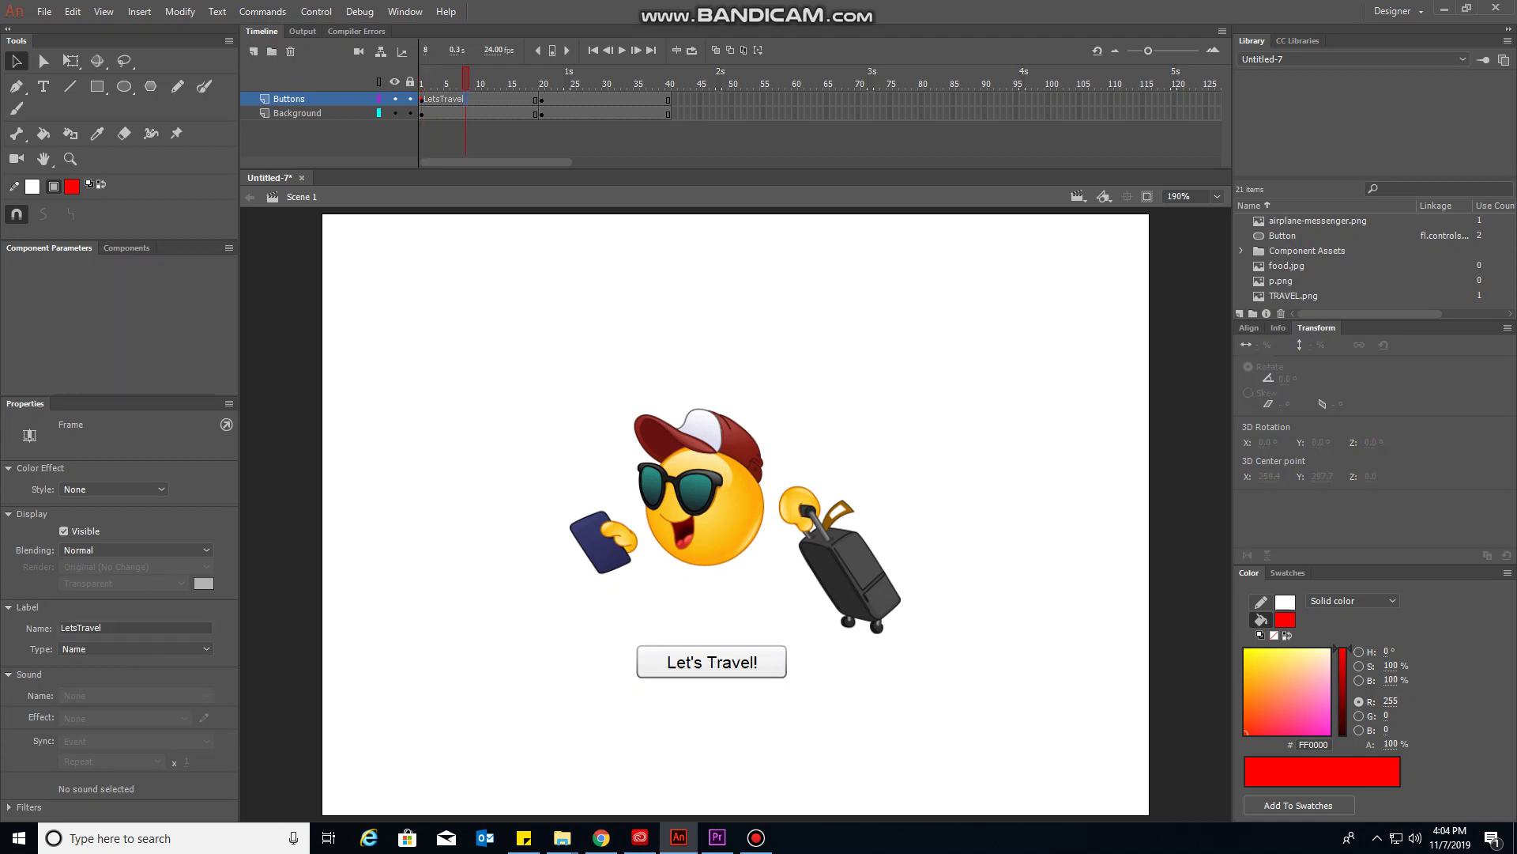
- Give frame 20 of the Buttons layer the frame label ByPlane
key(Return)
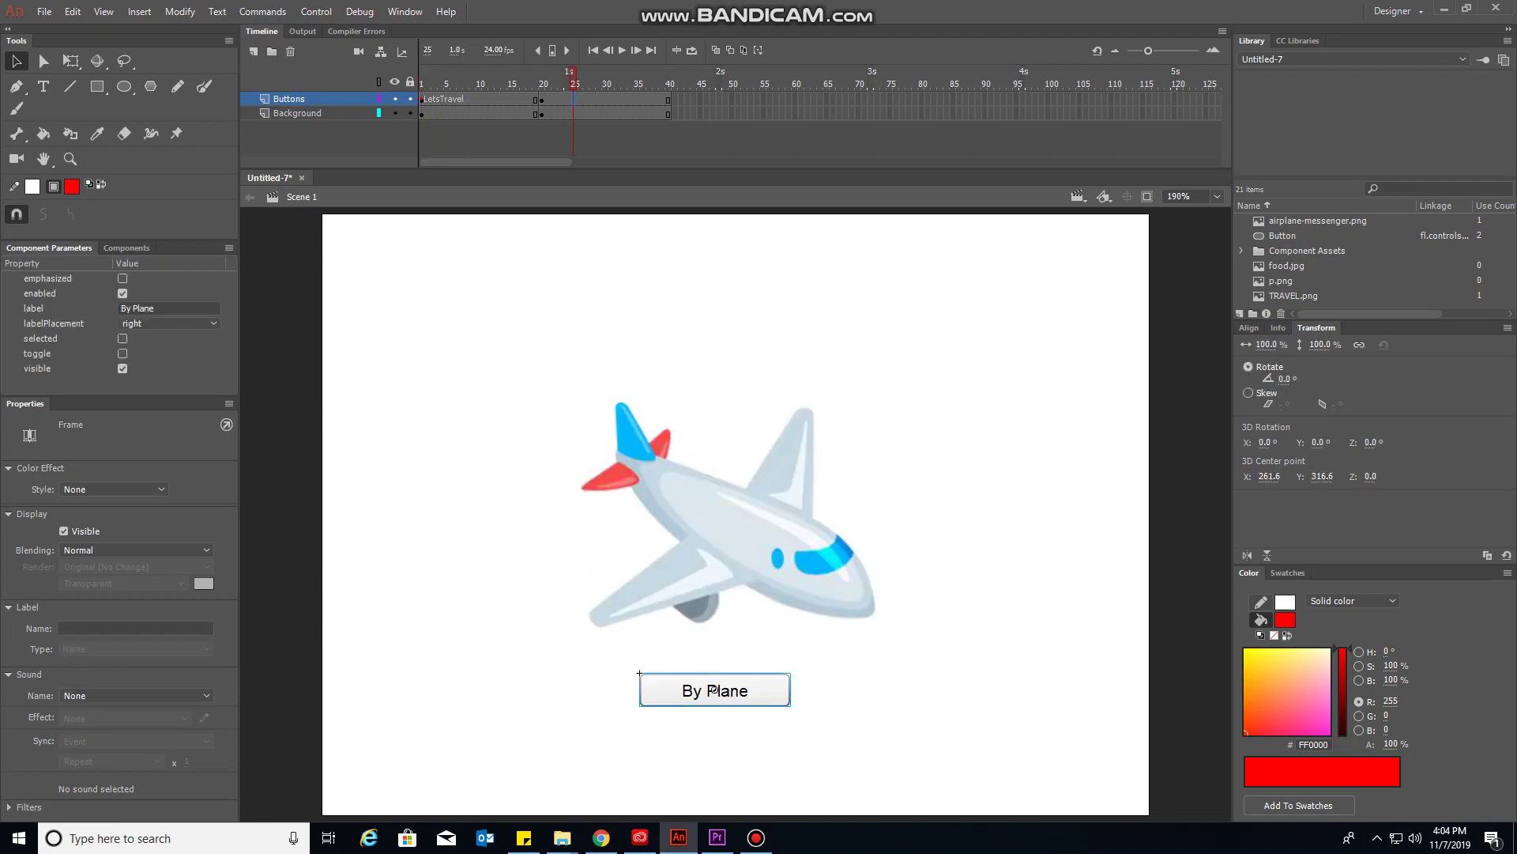
click(542, 73)
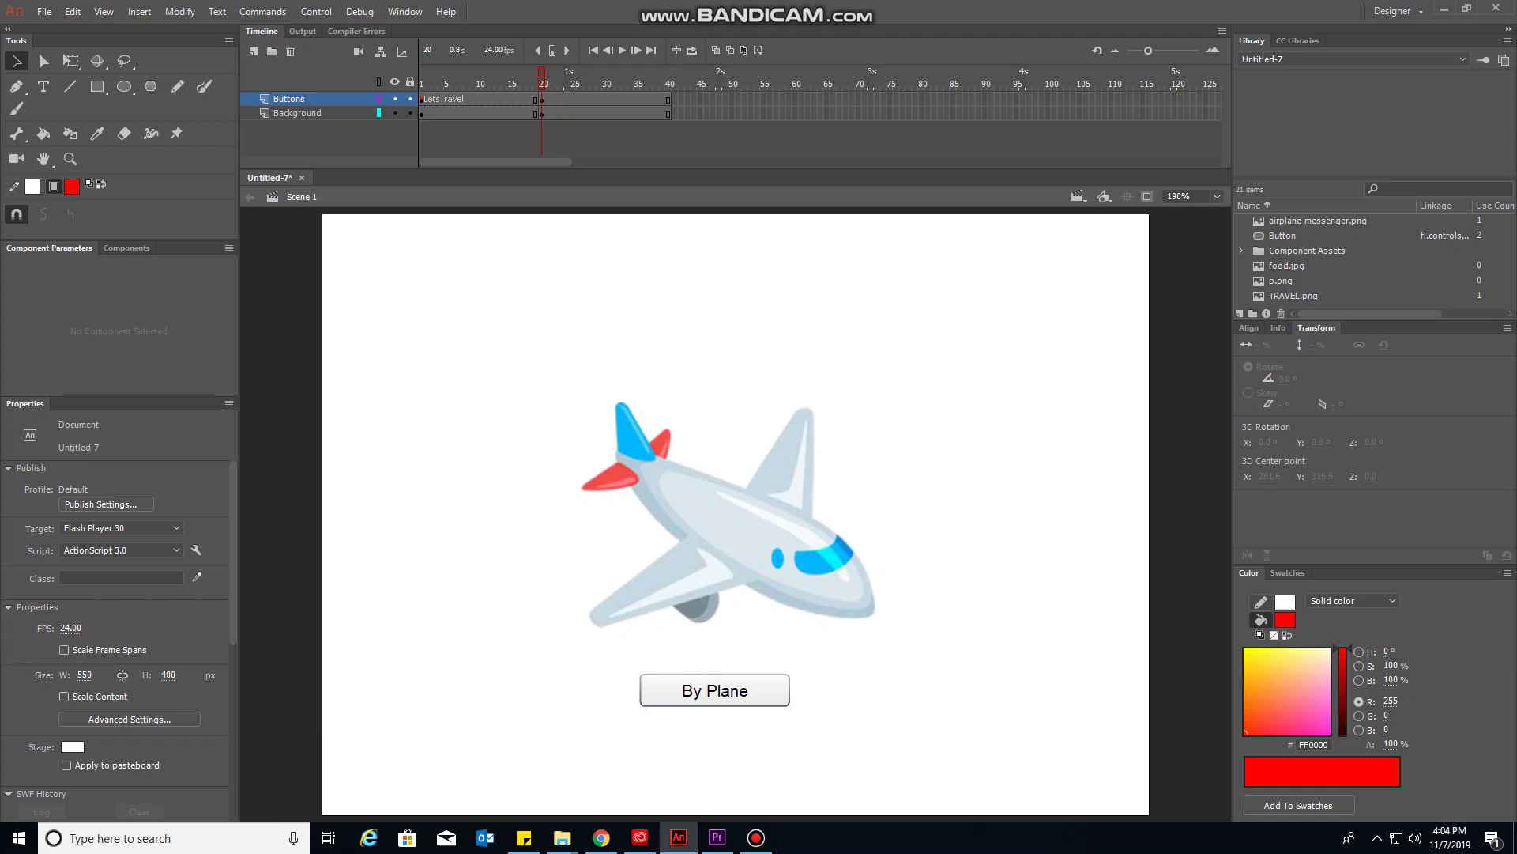
click(713, 690)
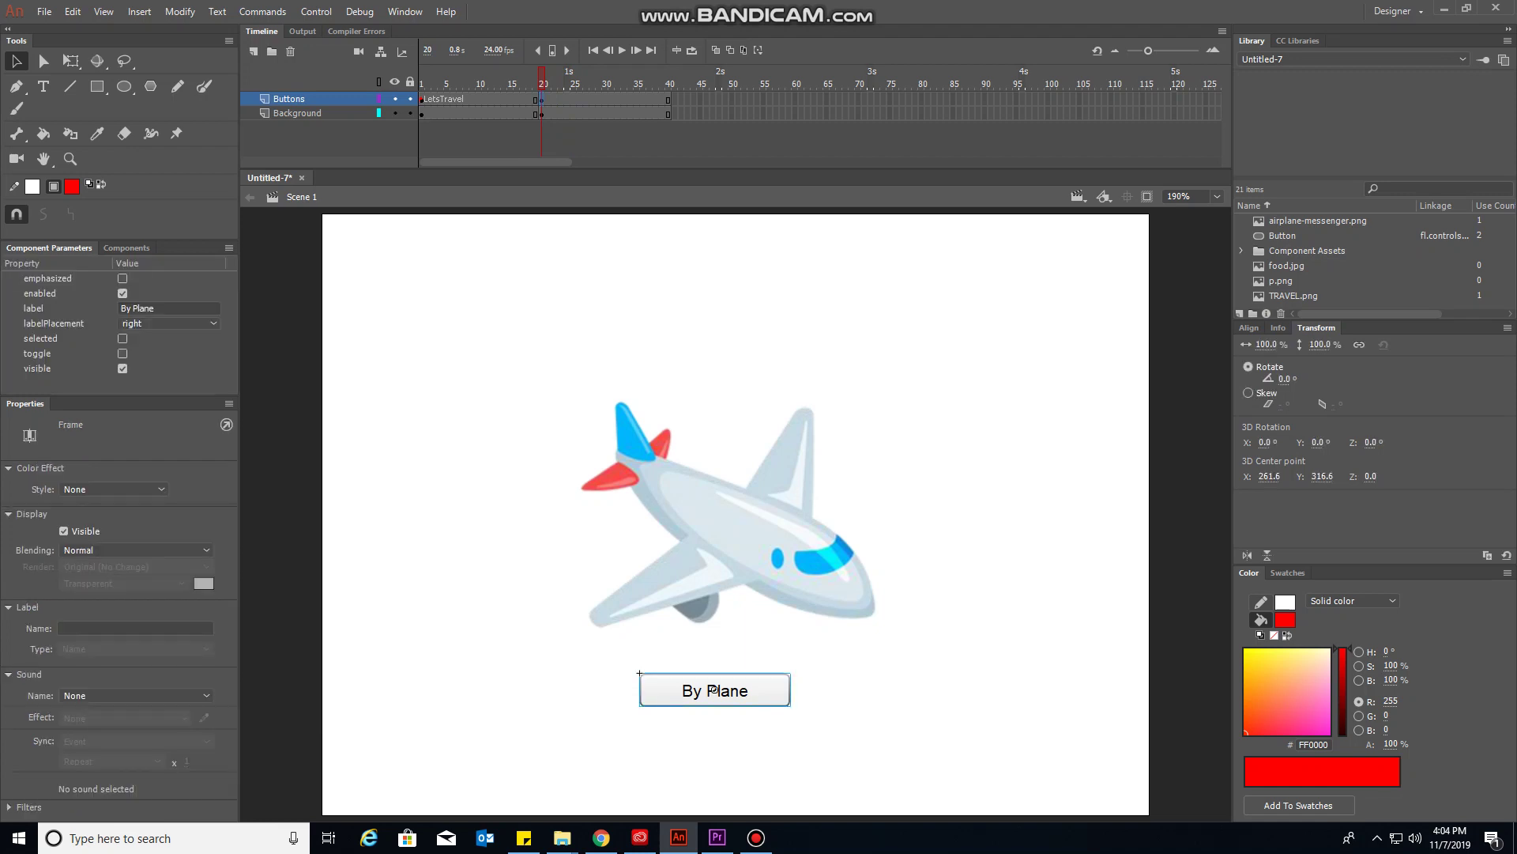
click(118, 627)
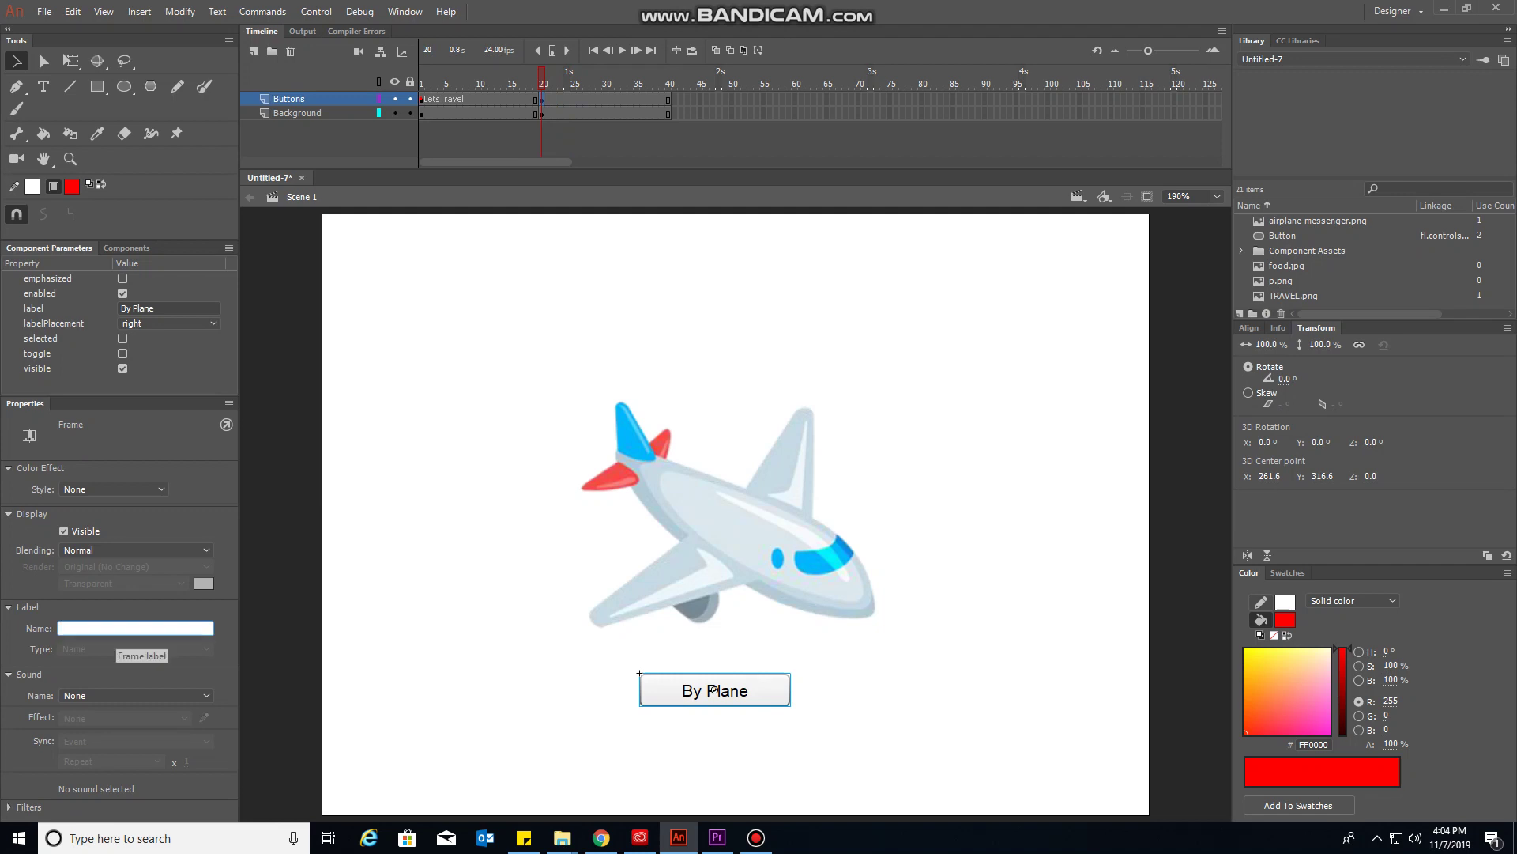
text(ByPlane)
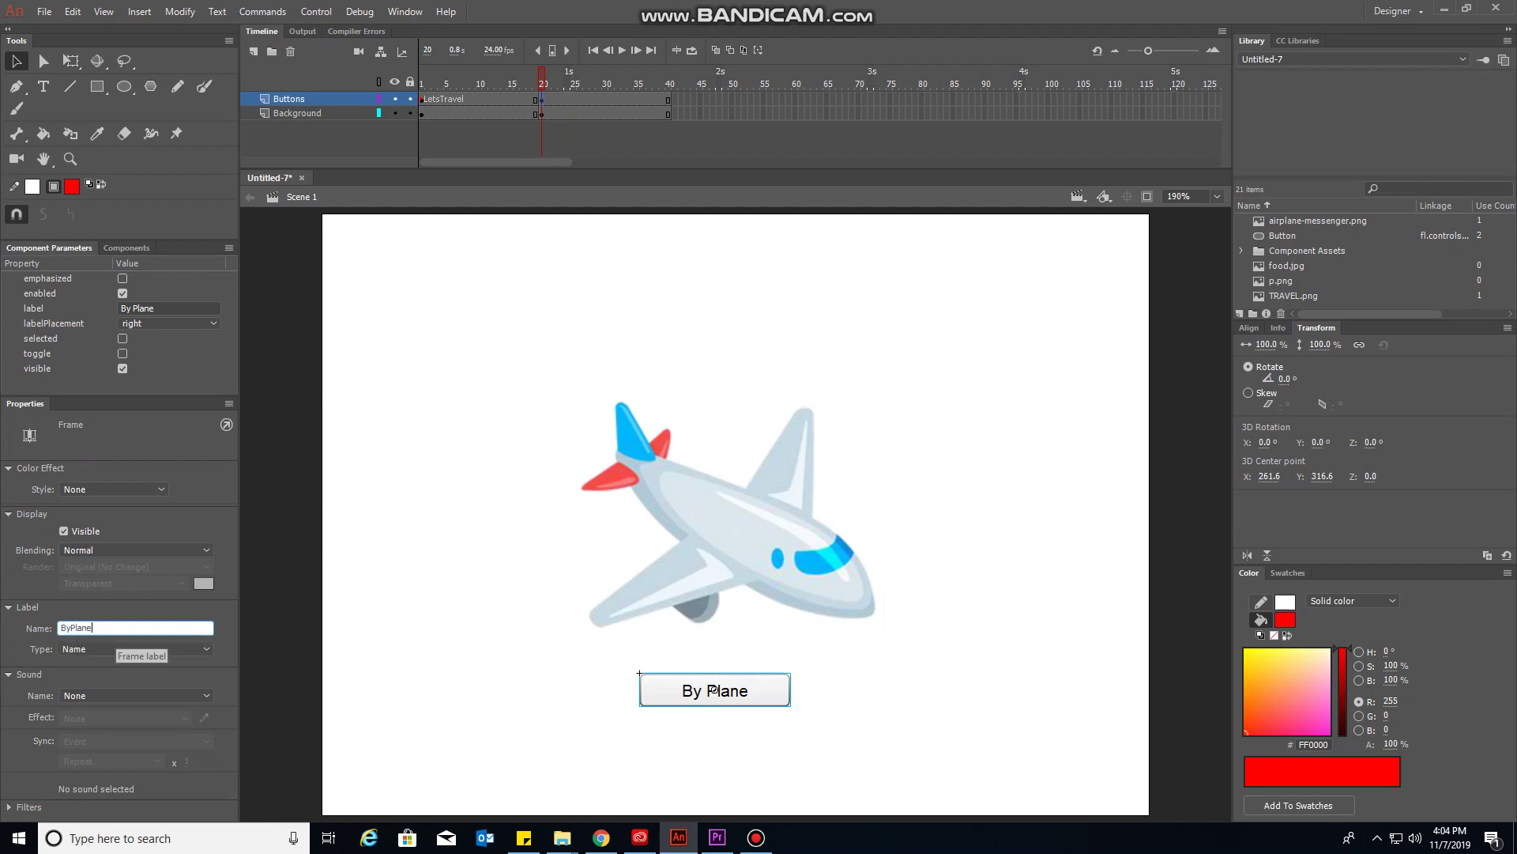
key(Return)
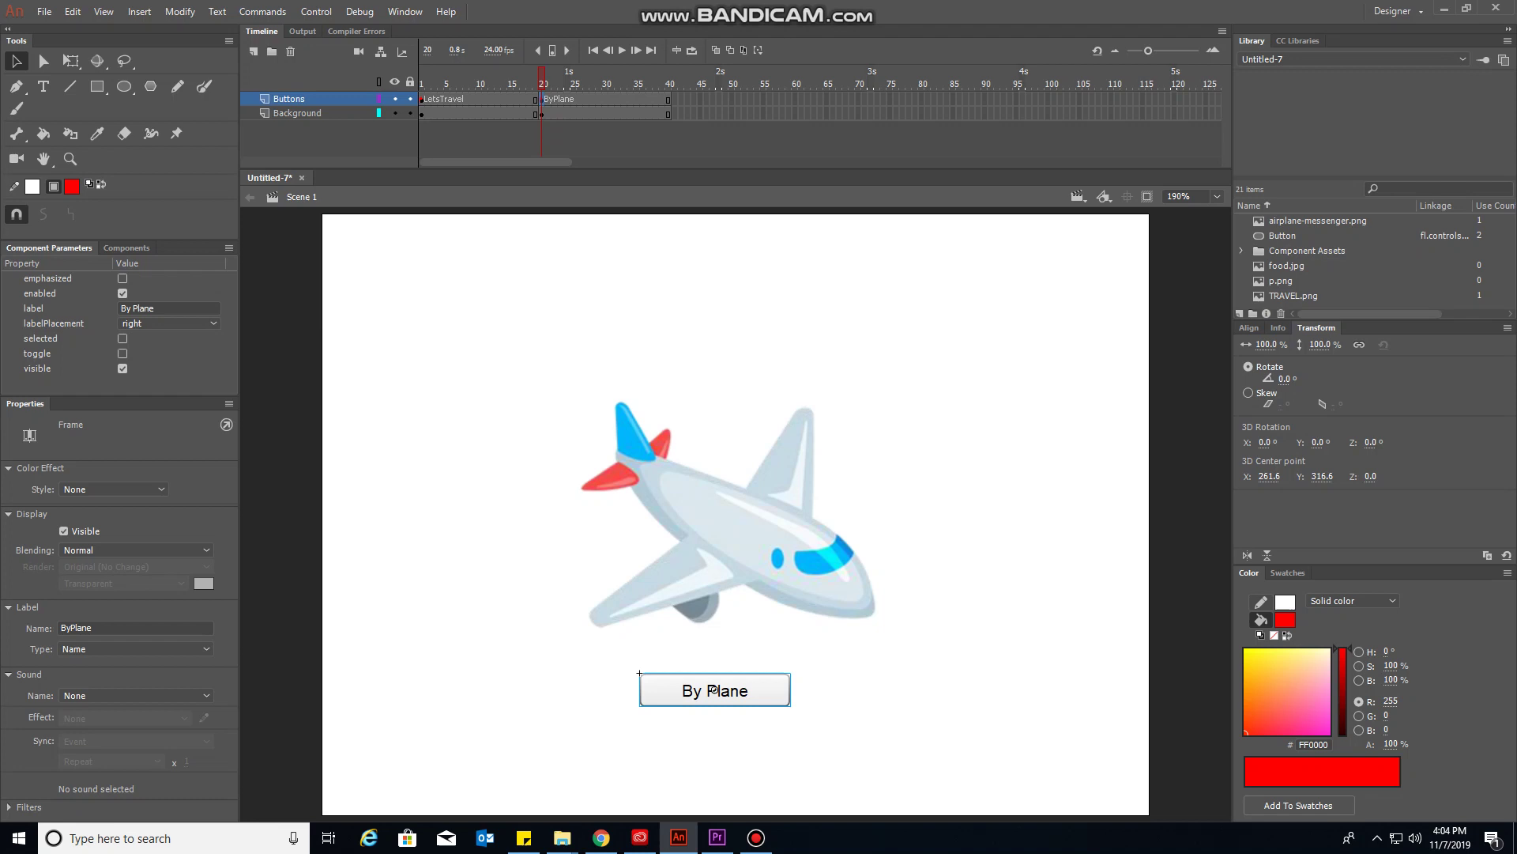
- Add a new timeline layer named Actions
click(254, 51)
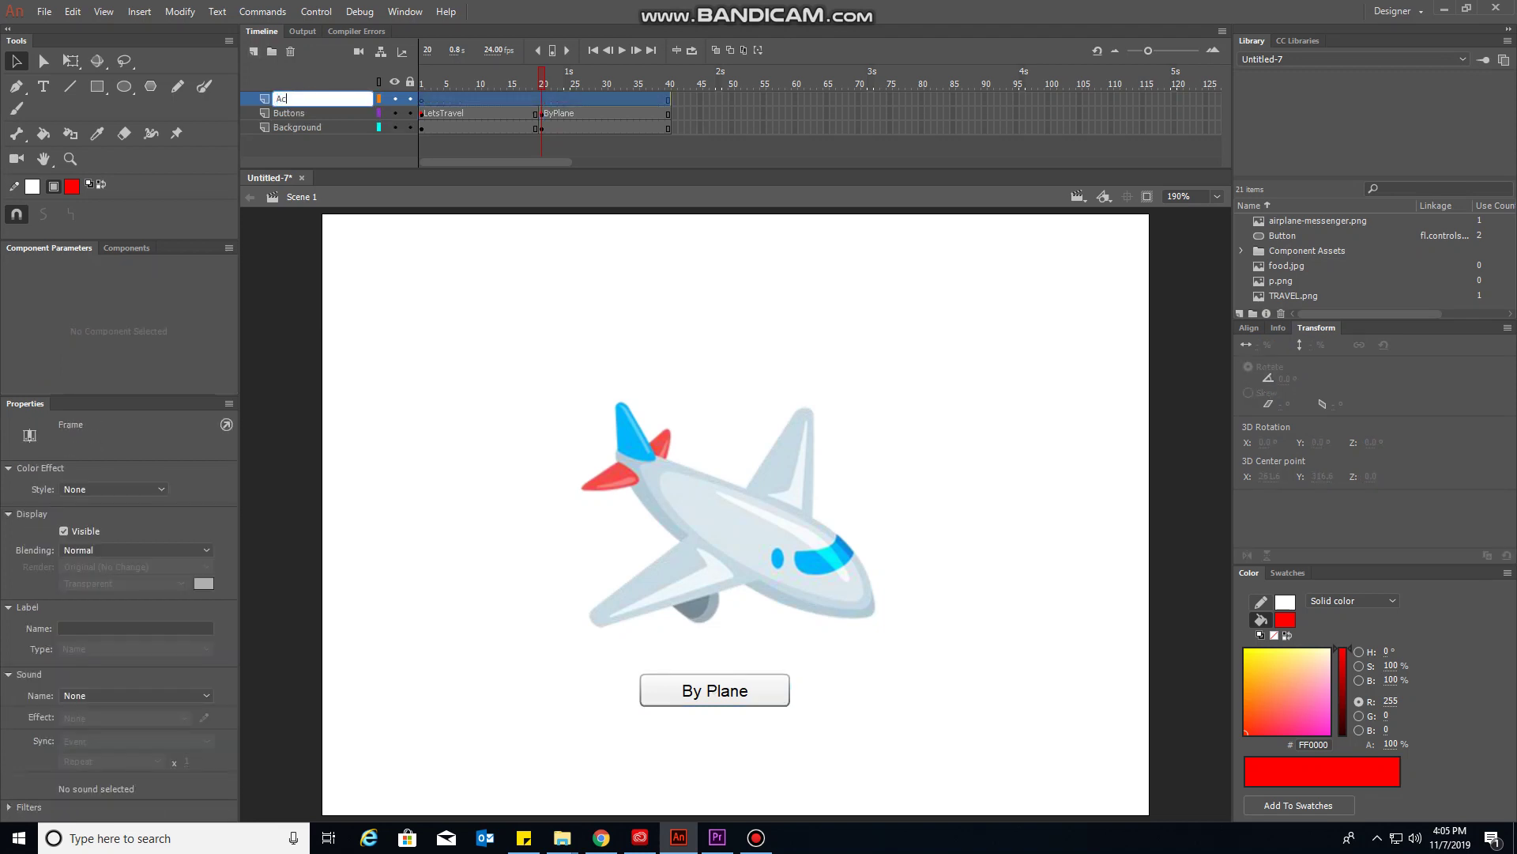
text(Actions)
key(Return)
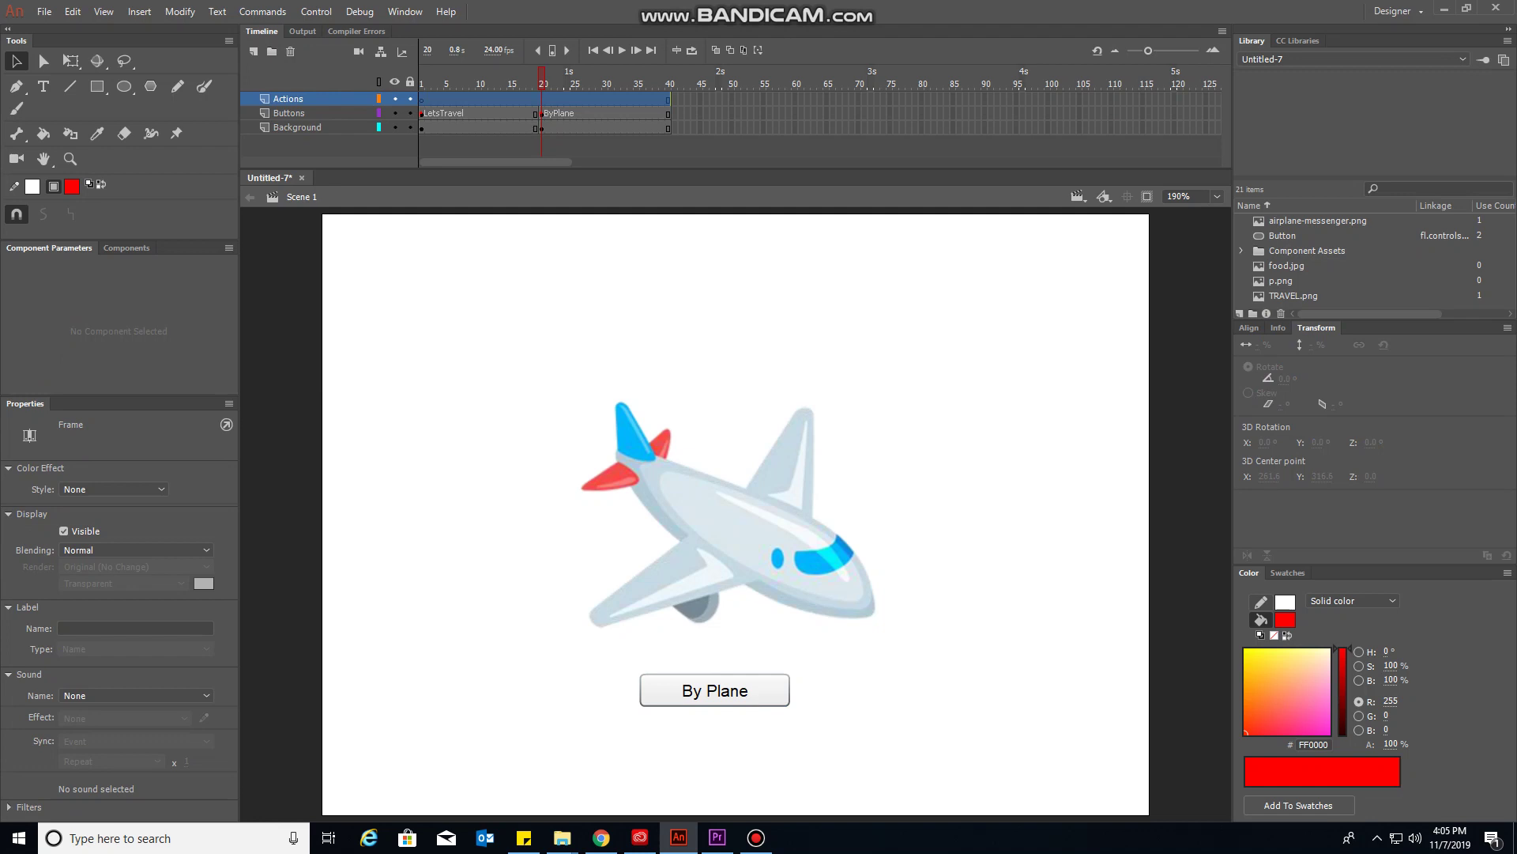
- Insert a blank keyframe at frame 19 on the Actions layer and give it the script stop();
key(comma)
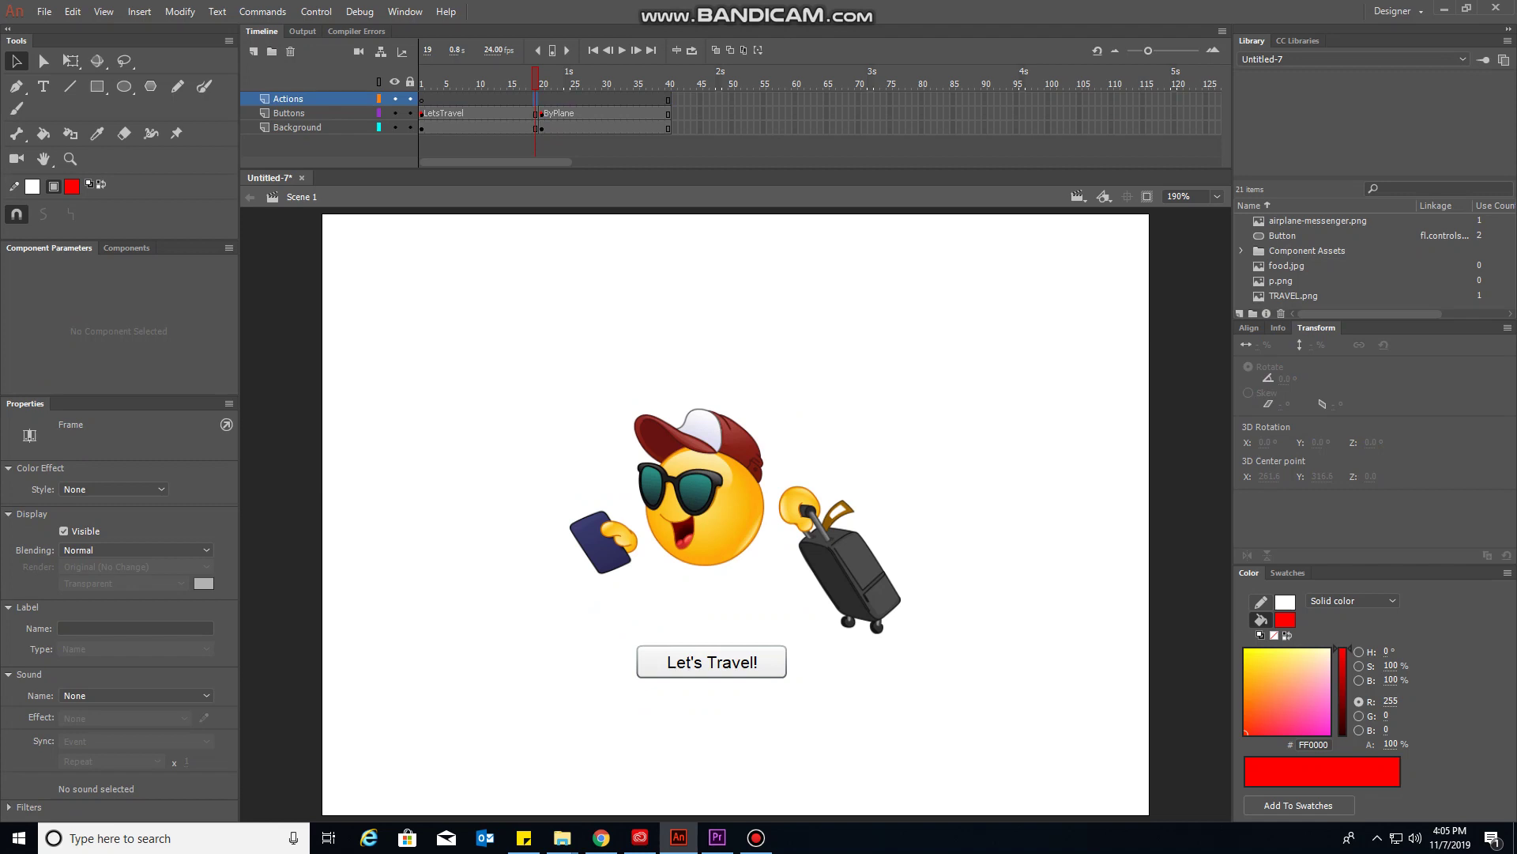
right_click(536, 99)
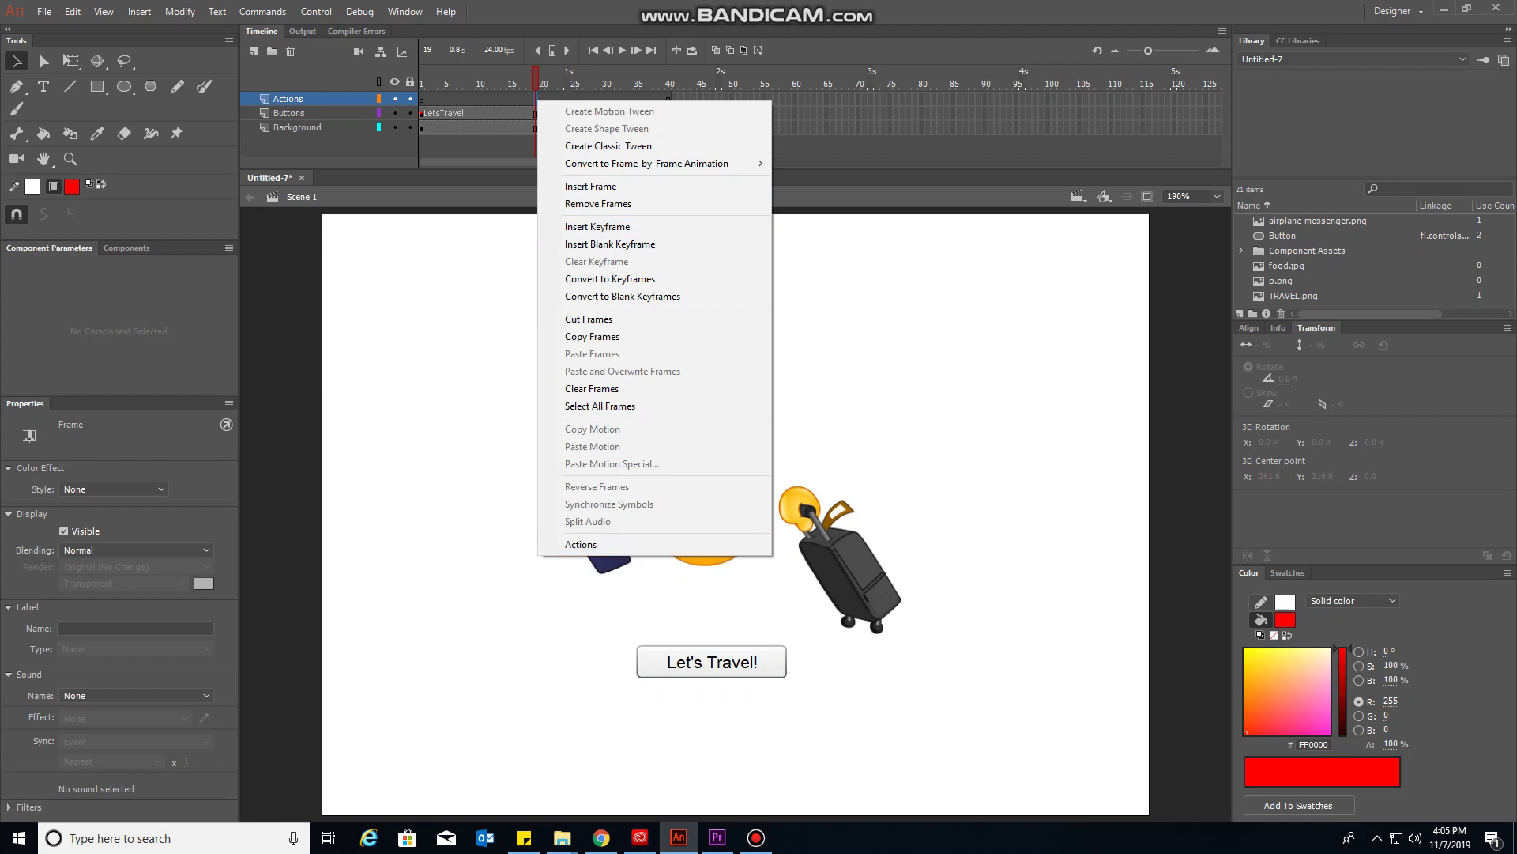
click(608, 243)
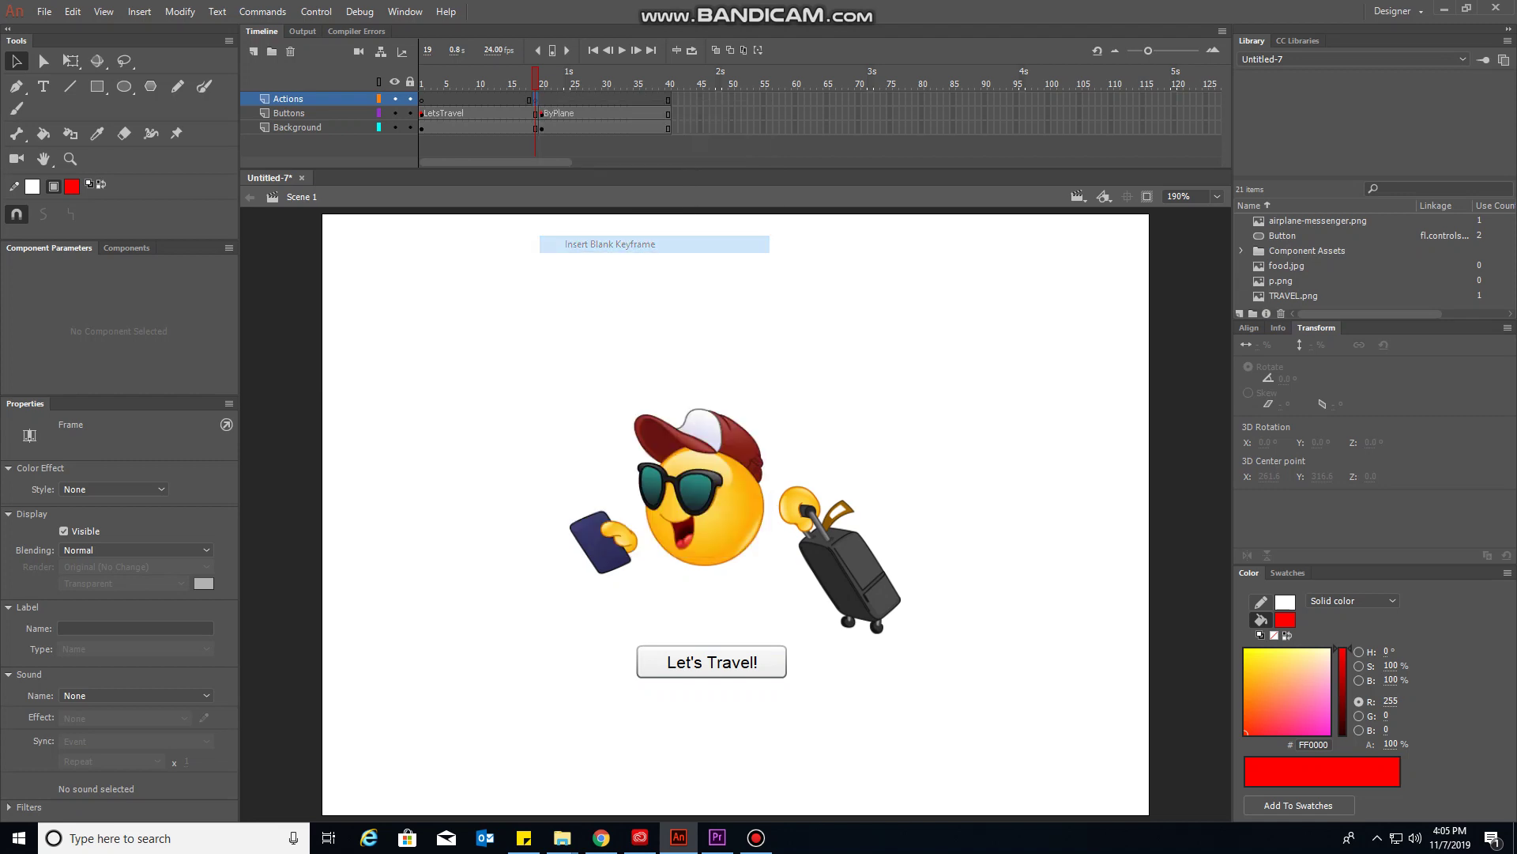
key(F9)
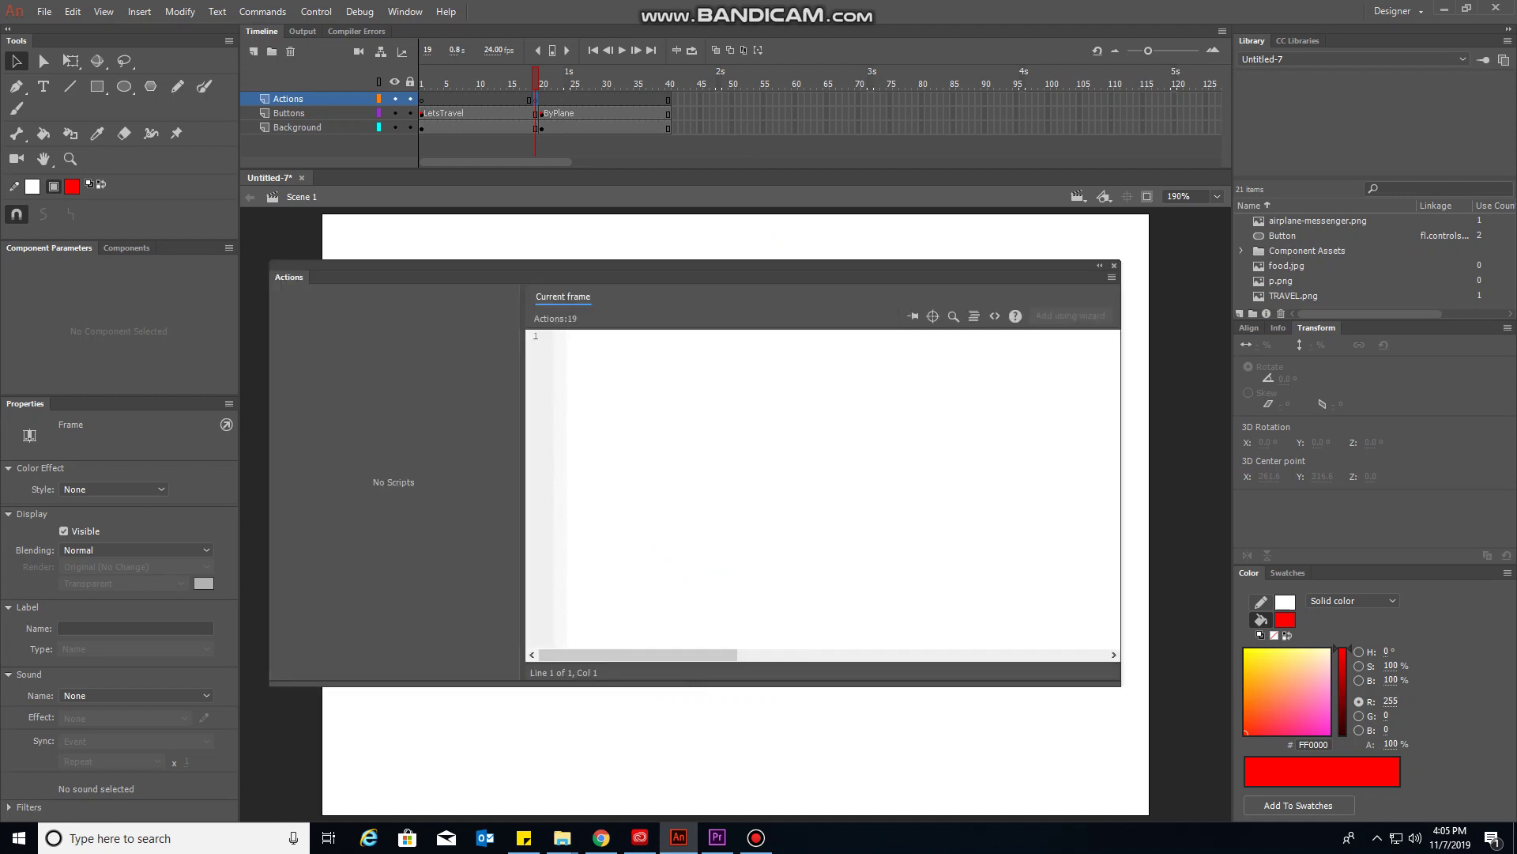
text(stop())
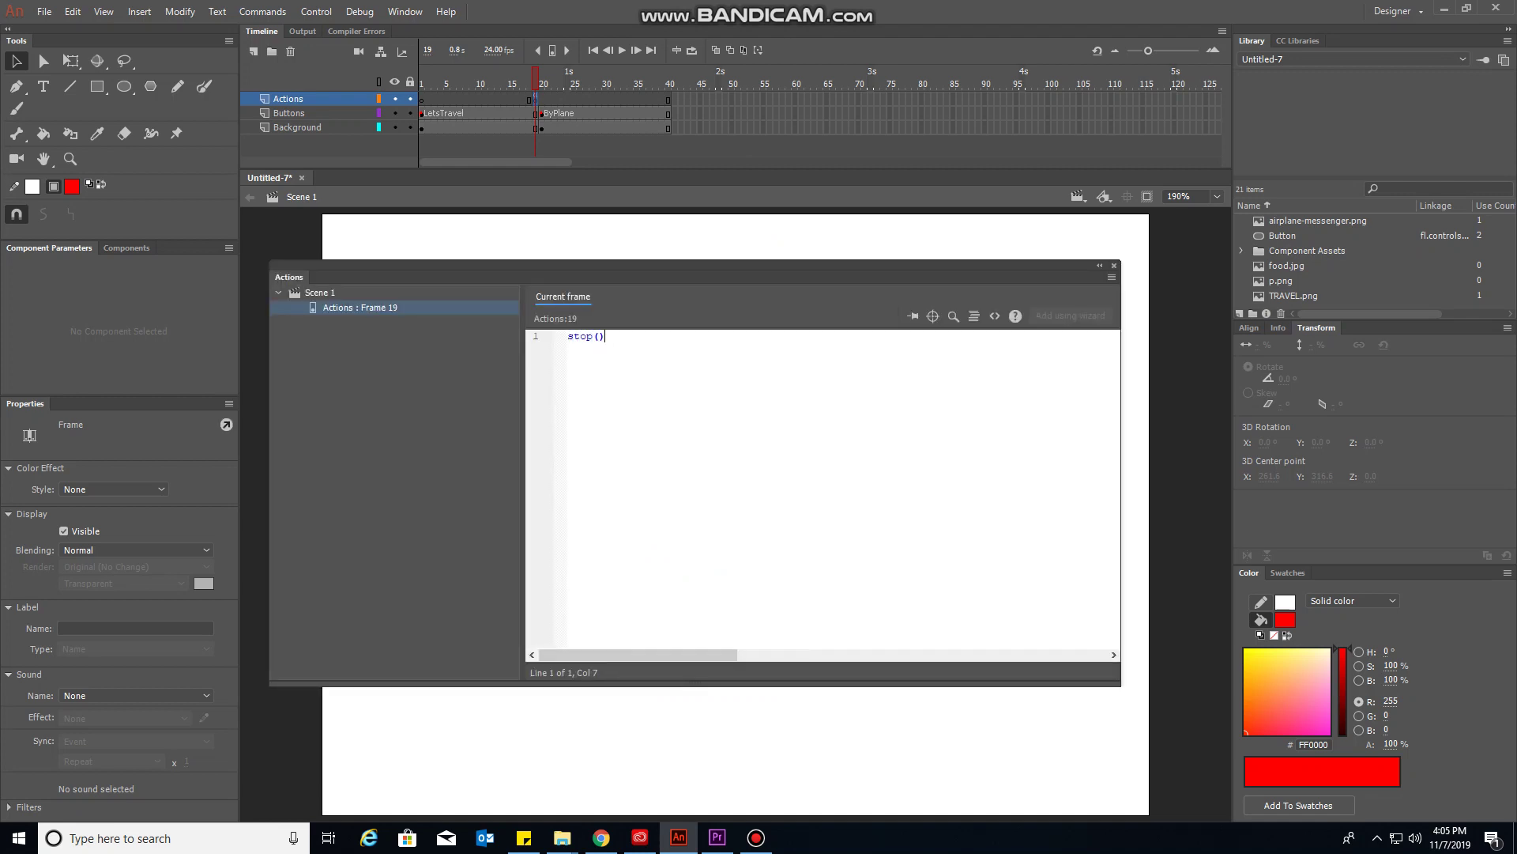
text(;)
- Add the Timeline Navigation 'Click to Go to Frame and Play' snippet for the Let's Travel! button to frame 19's script
key(F9)
click(711, 663)
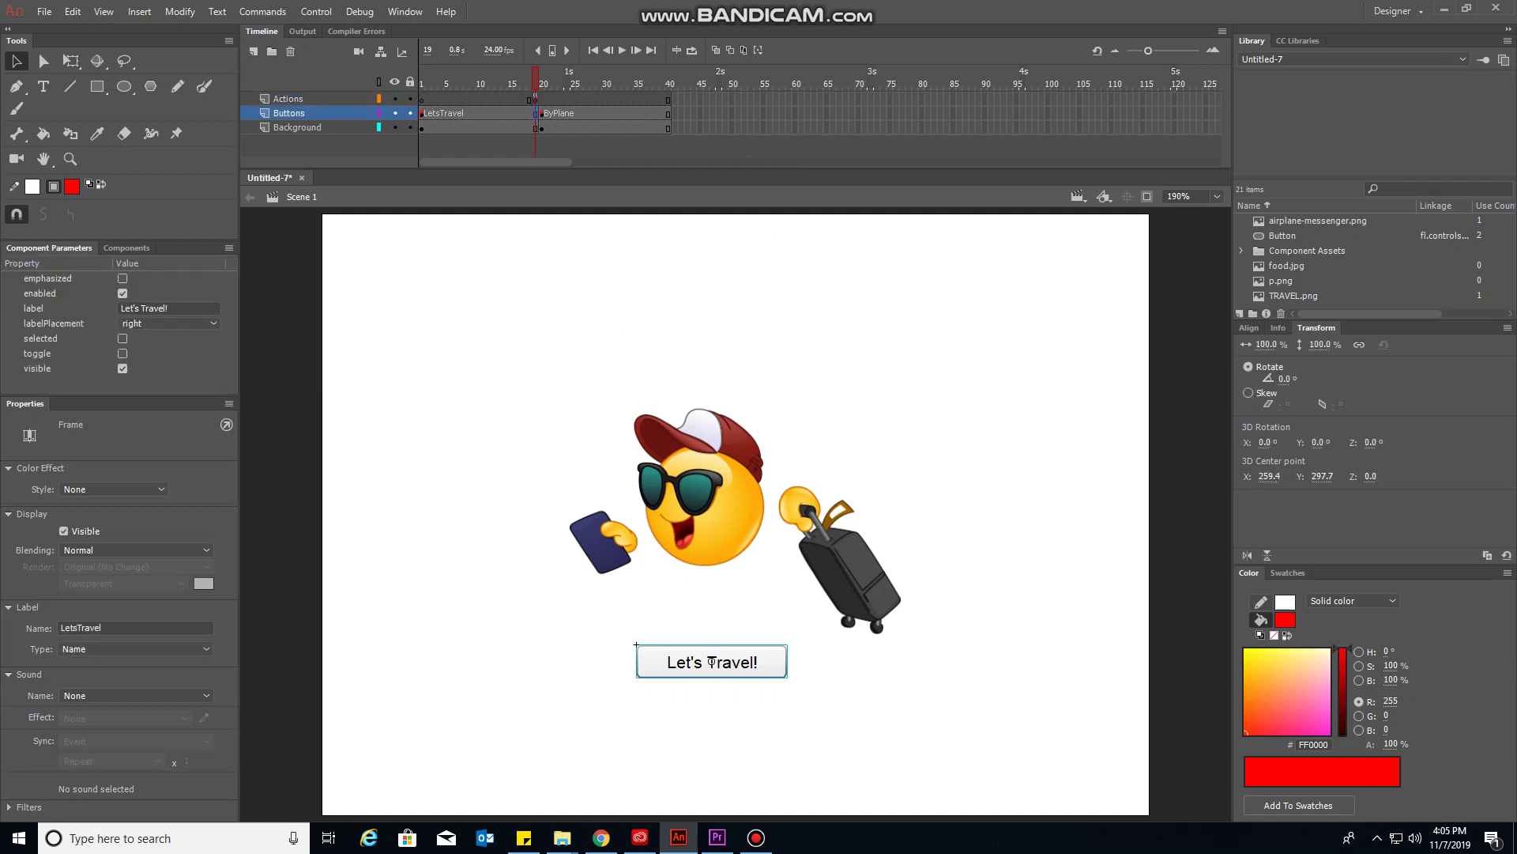
right_click(536, 113)
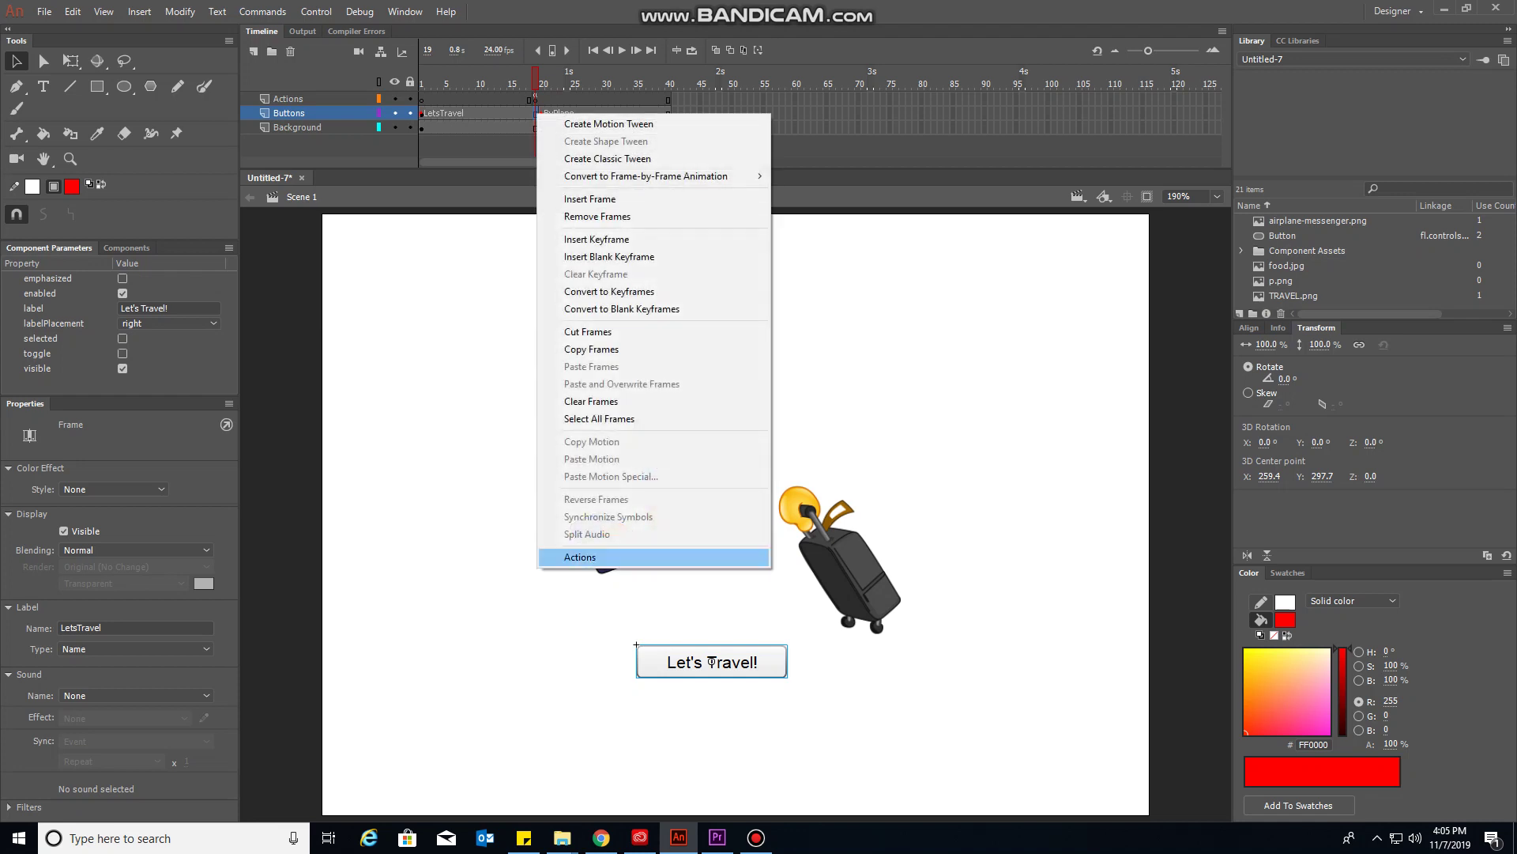
click(580, 557)
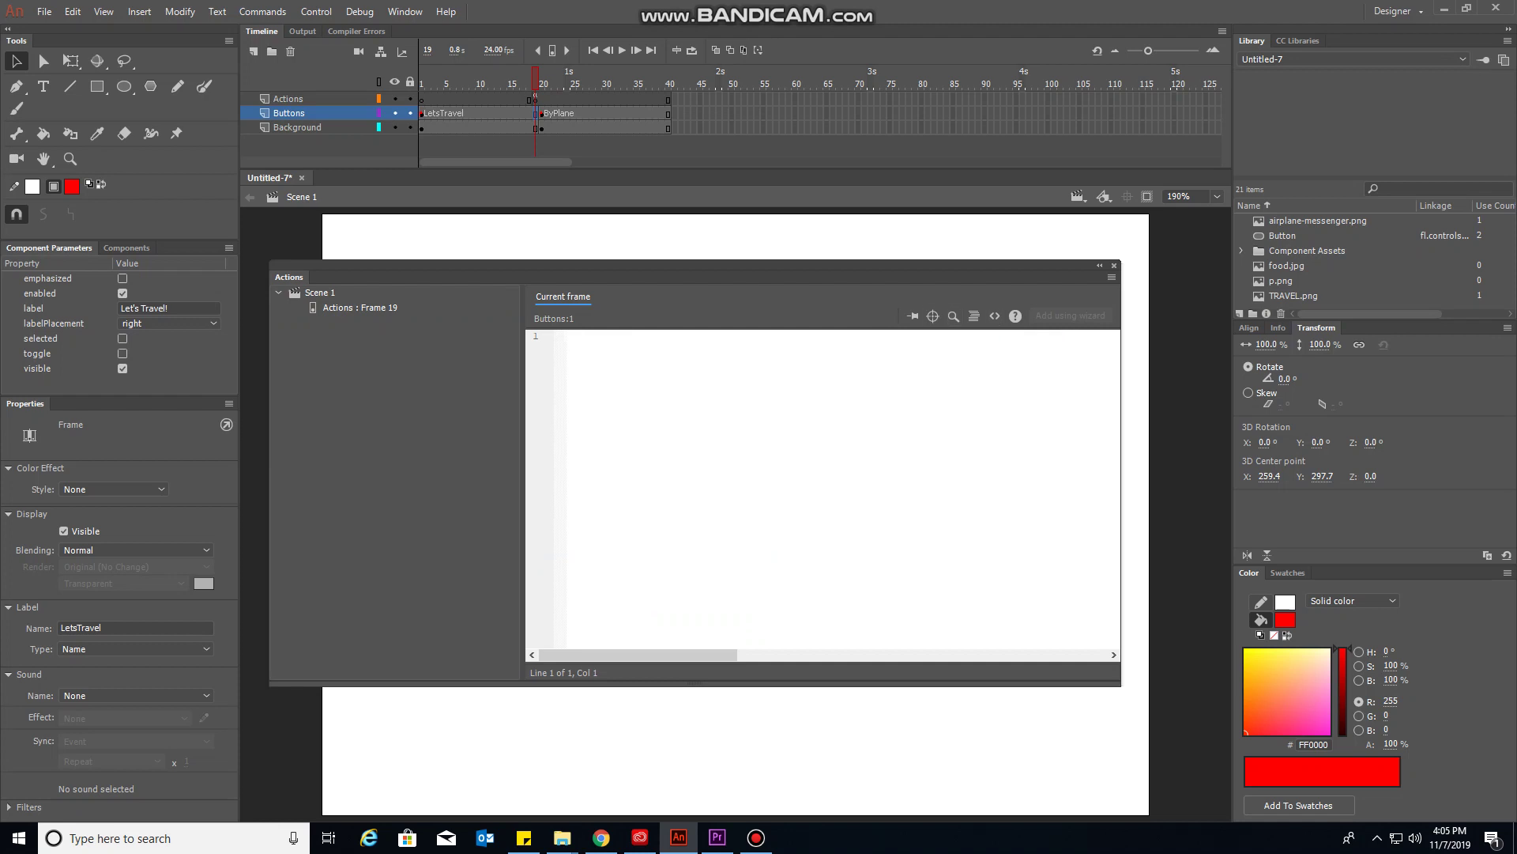
click(995, 315)
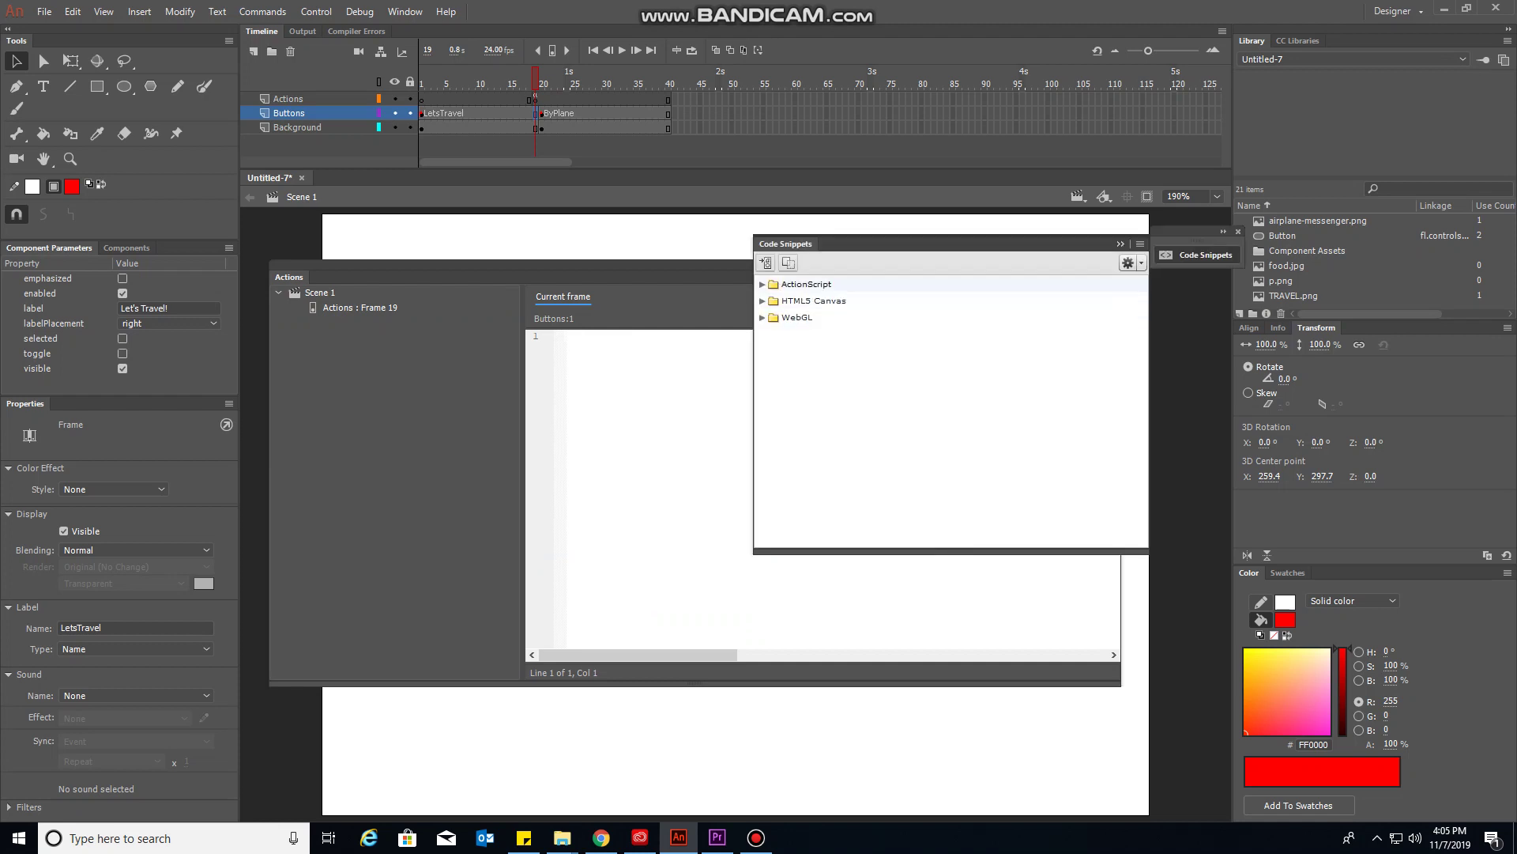
click(763, 283)
click(775, 317)
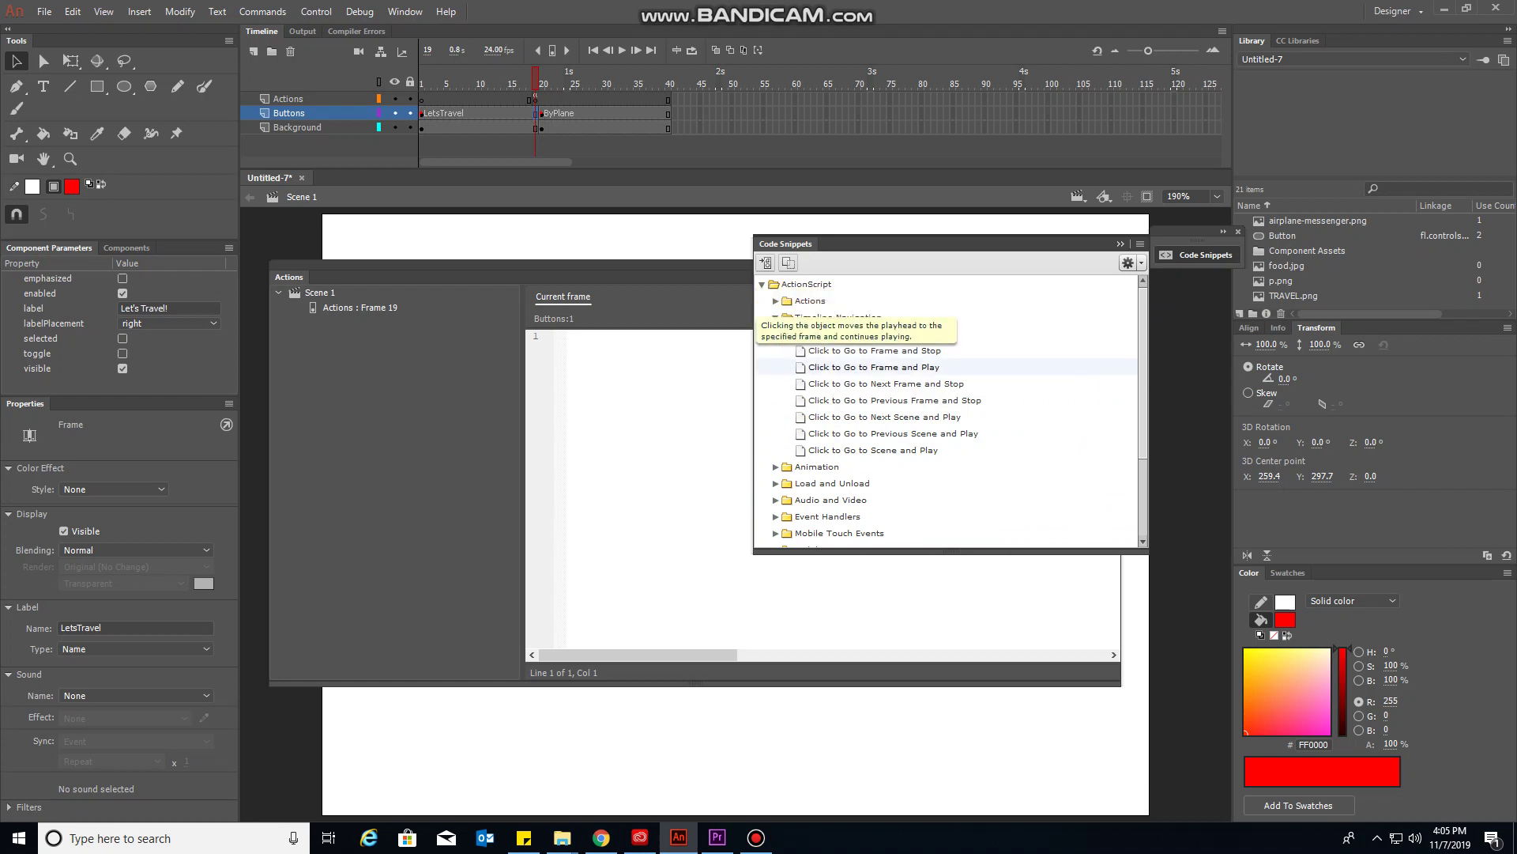
double_click(873, 367)
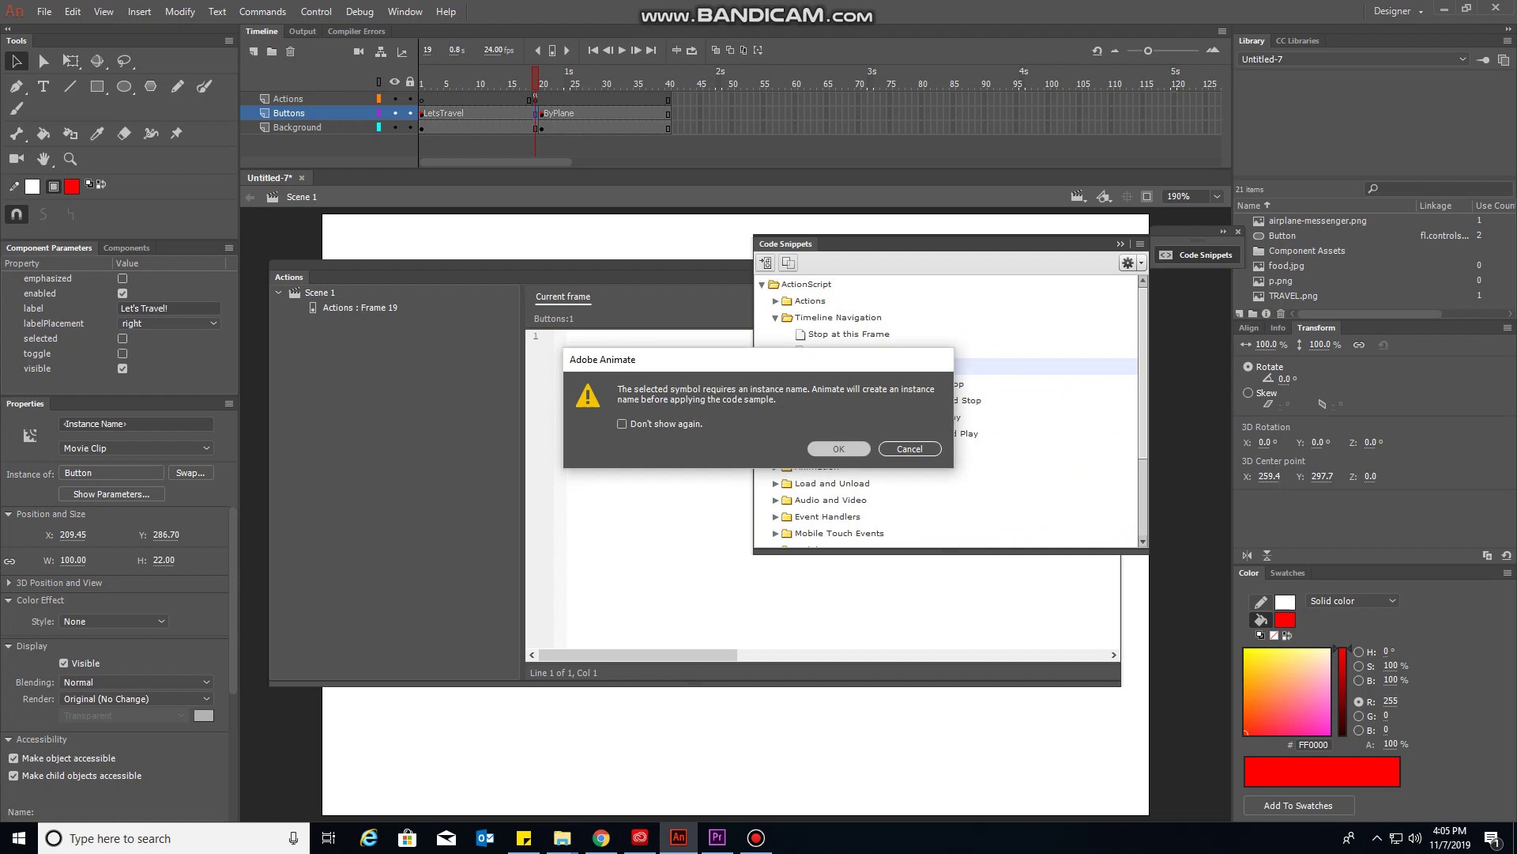
click(839, 448)
click(726, 374)
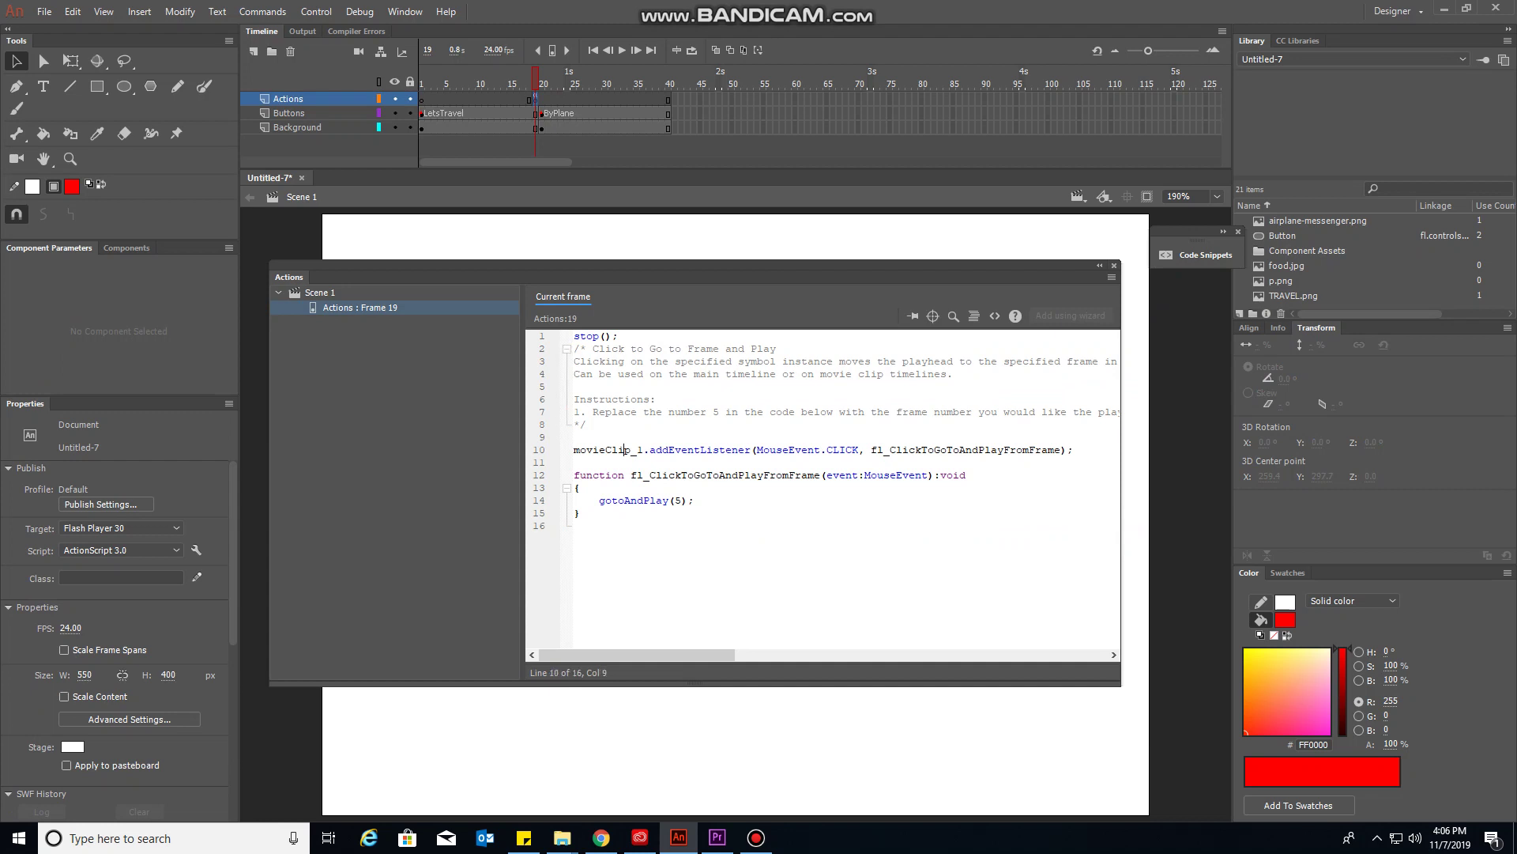
- Delete the snippet's comment block and the leftover blank line from the frame 19 script
drag(586, 424, 574, 349)
key(Delete)
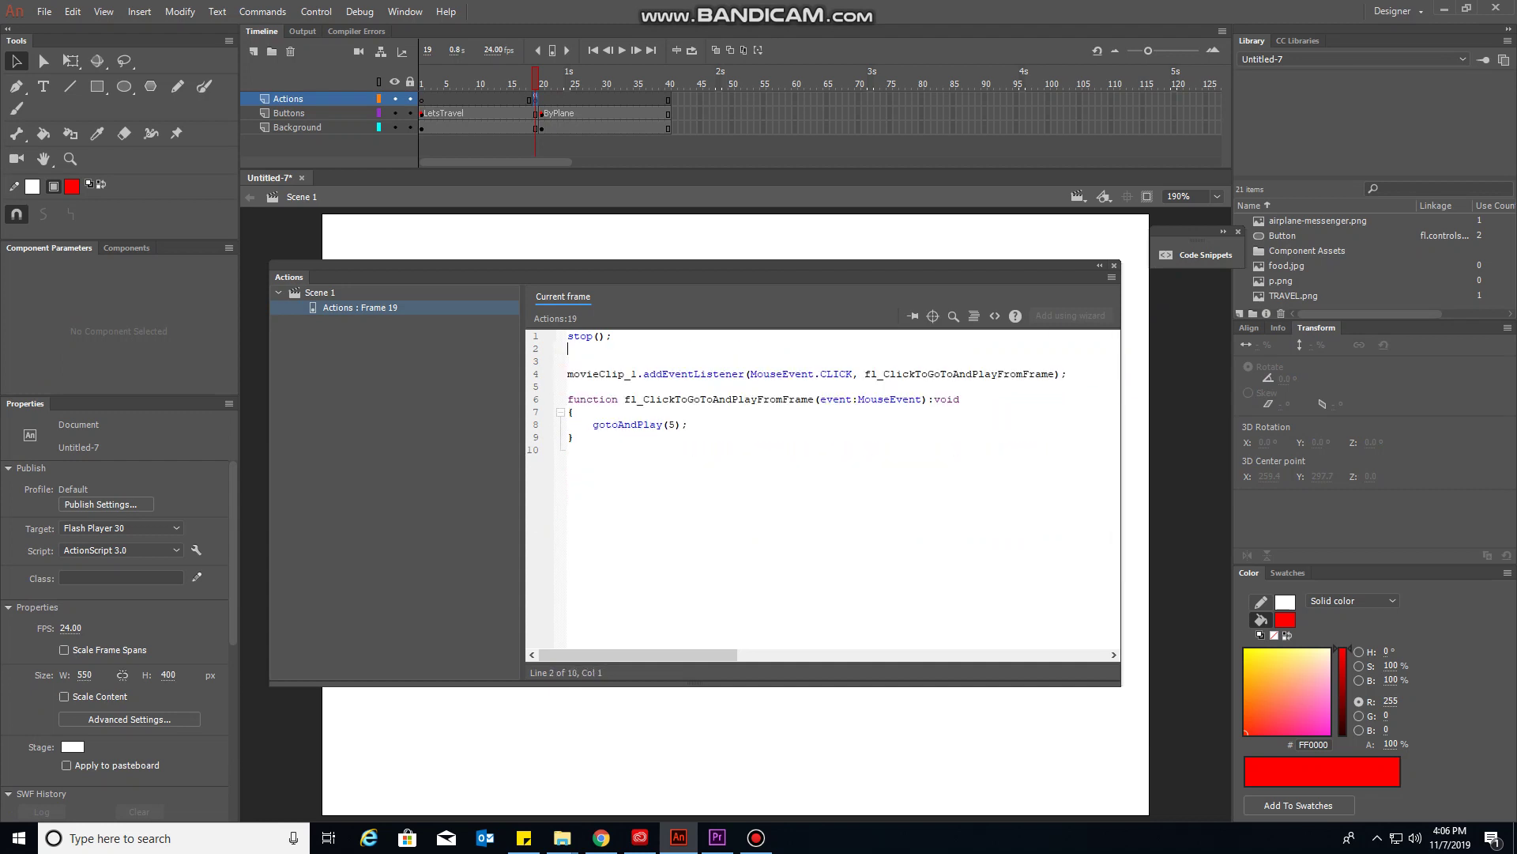
key(ctrl+End)
key(Up)
key(Up)
key(Up)
key(BackSpace)
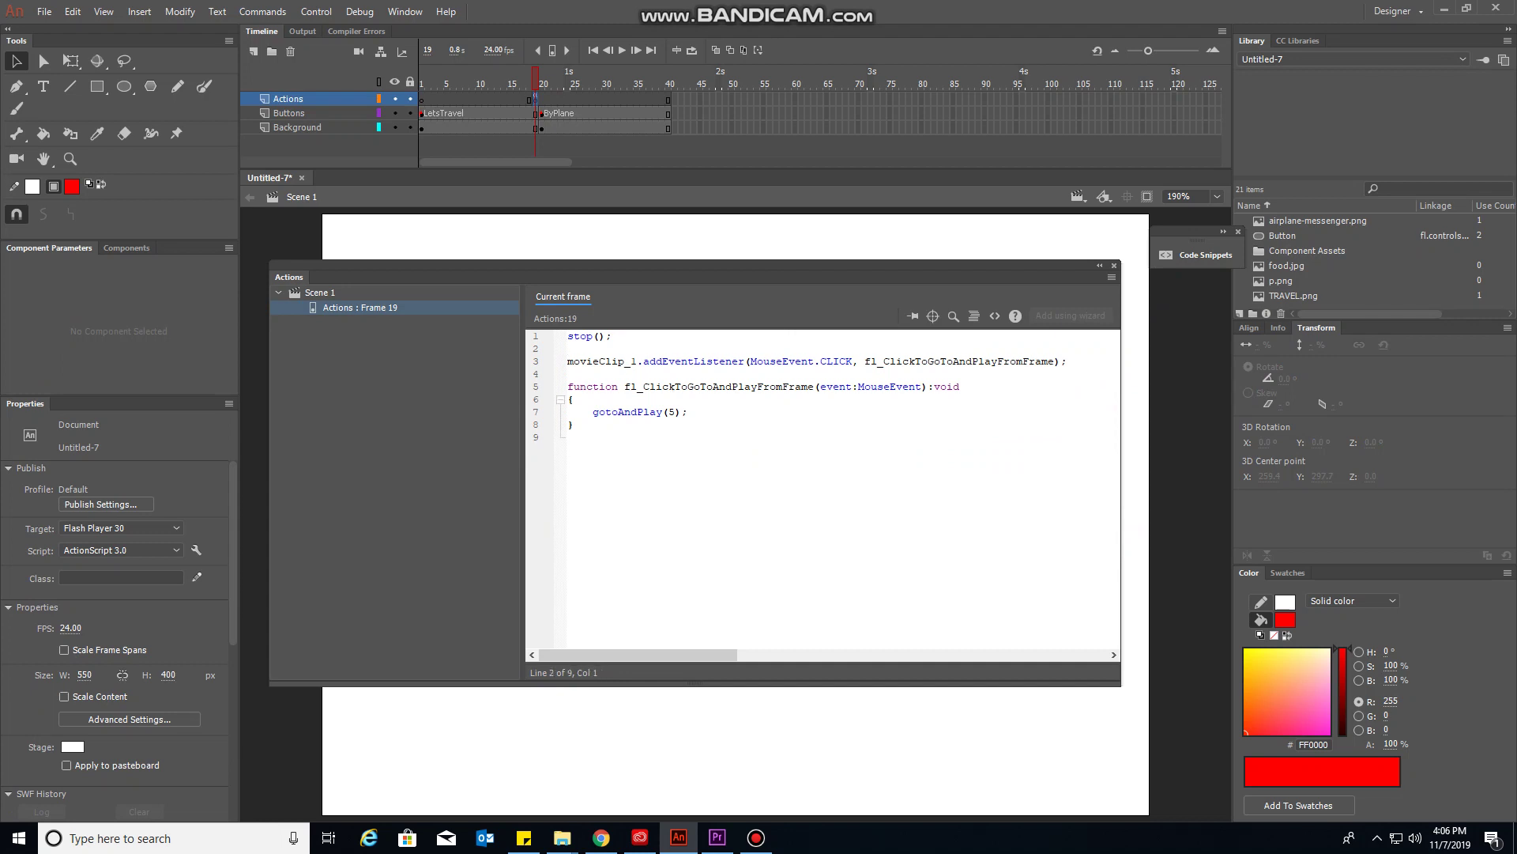
- Review the listener line, handler function name, event parameter and gotoAndPlay call
key(shift+Home)
key(shift+End)
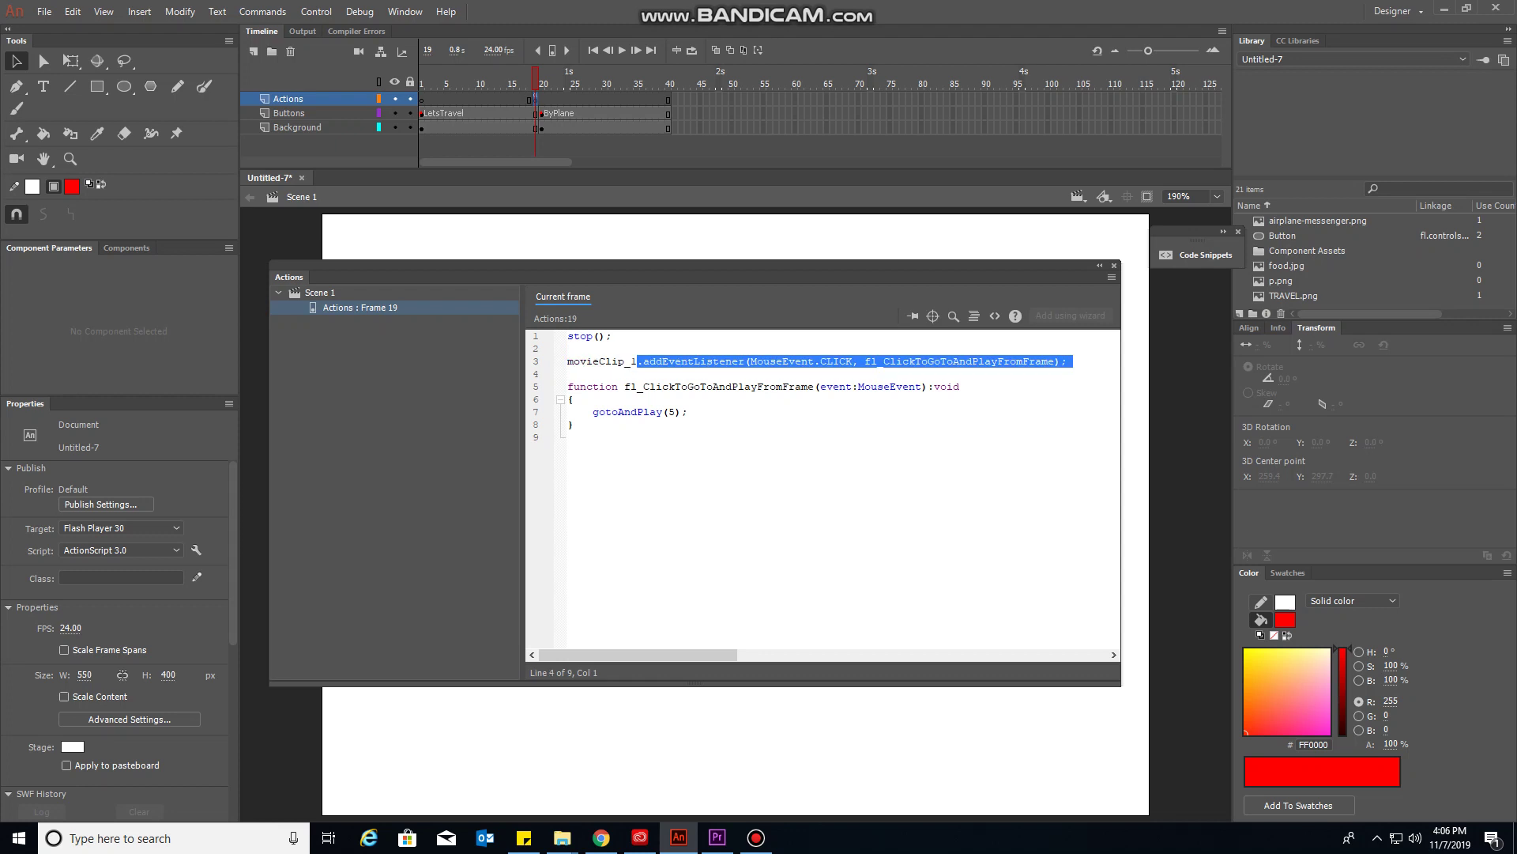
key(shift+Home)
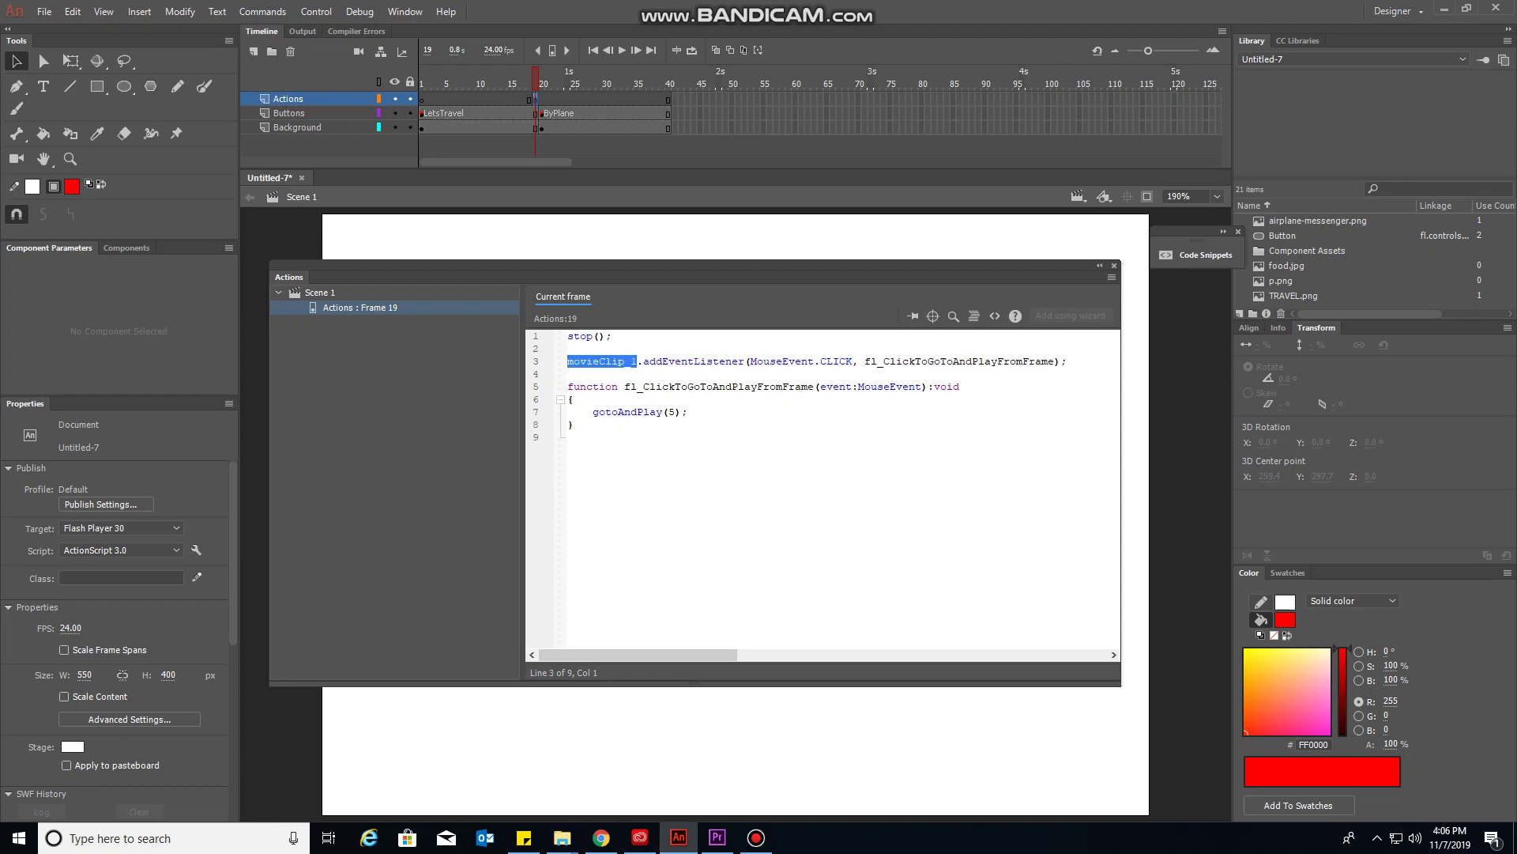
click(691, 386)
mouse_move(756, 361)
mouse_down()
mouse_move(998, 361)
mouse_move(569, 336)
mouse_move(682, 361)
mouse_move(644, 361)
mouse_up()
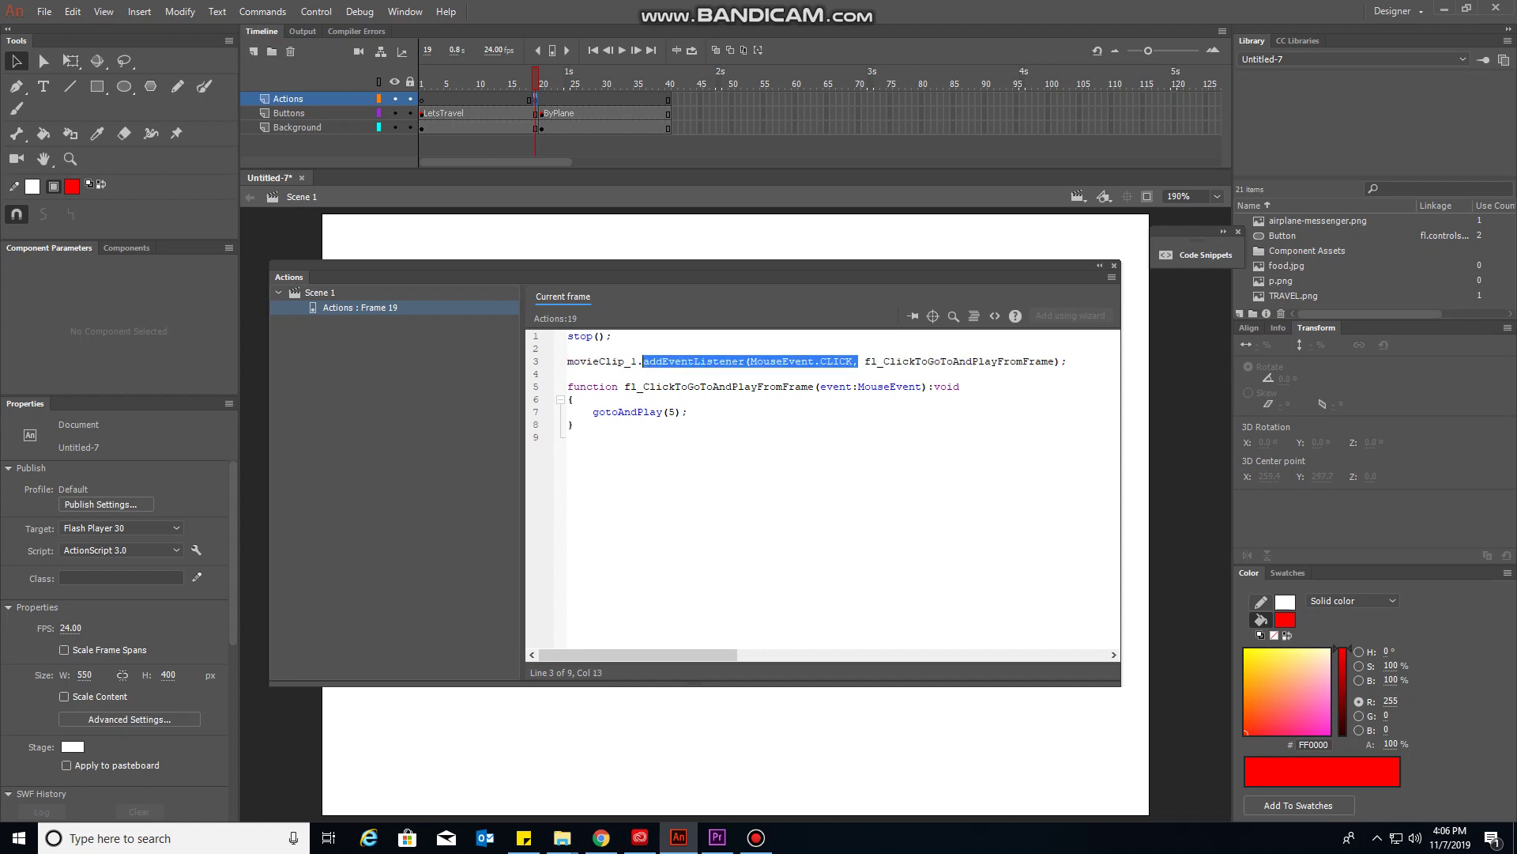
double_click(959, 361)
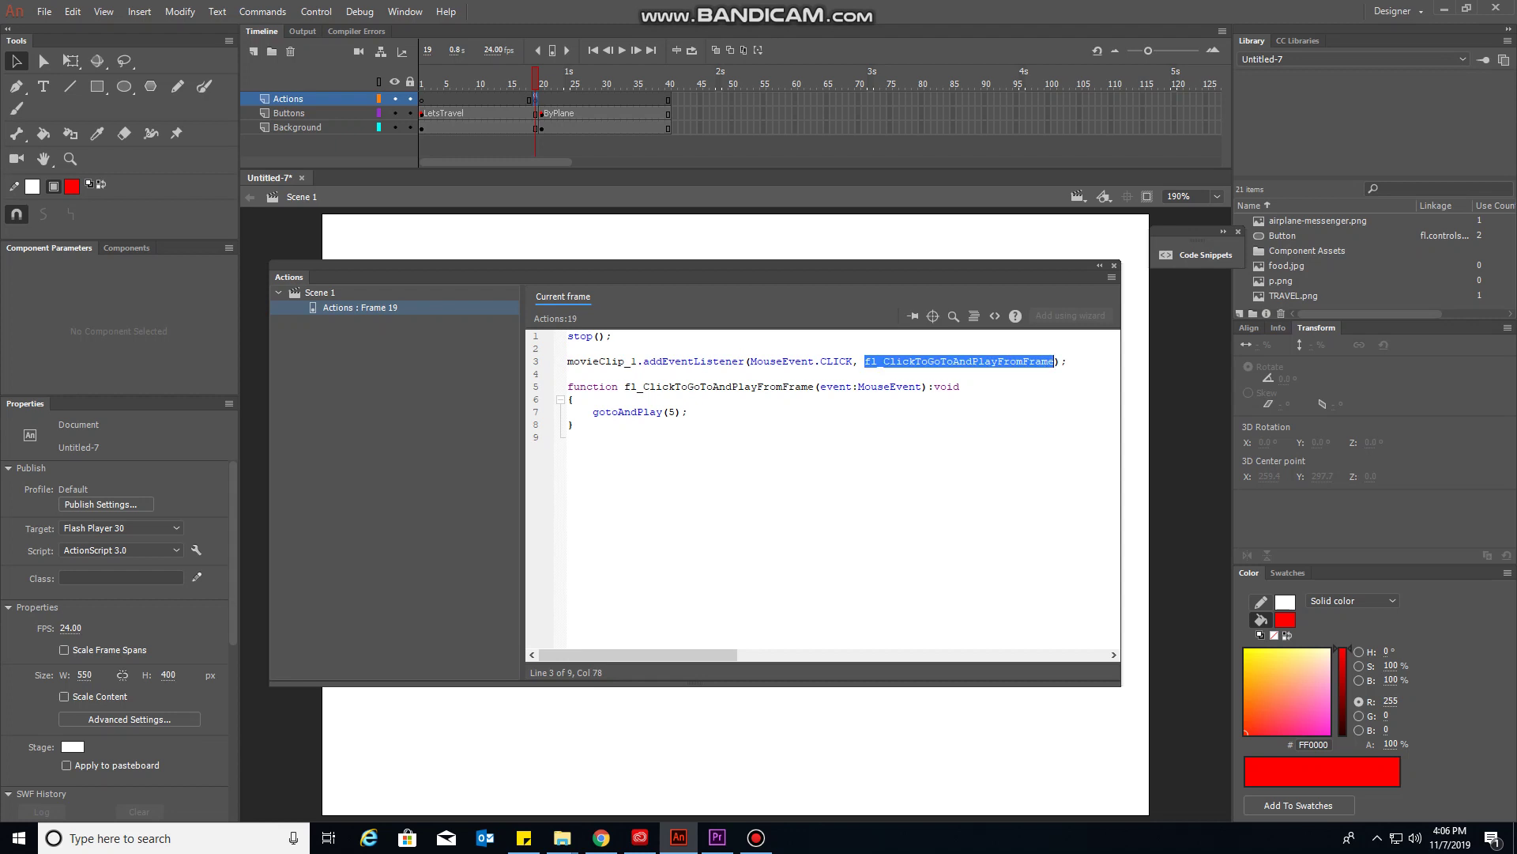
drag(631, 387, 808, 386)
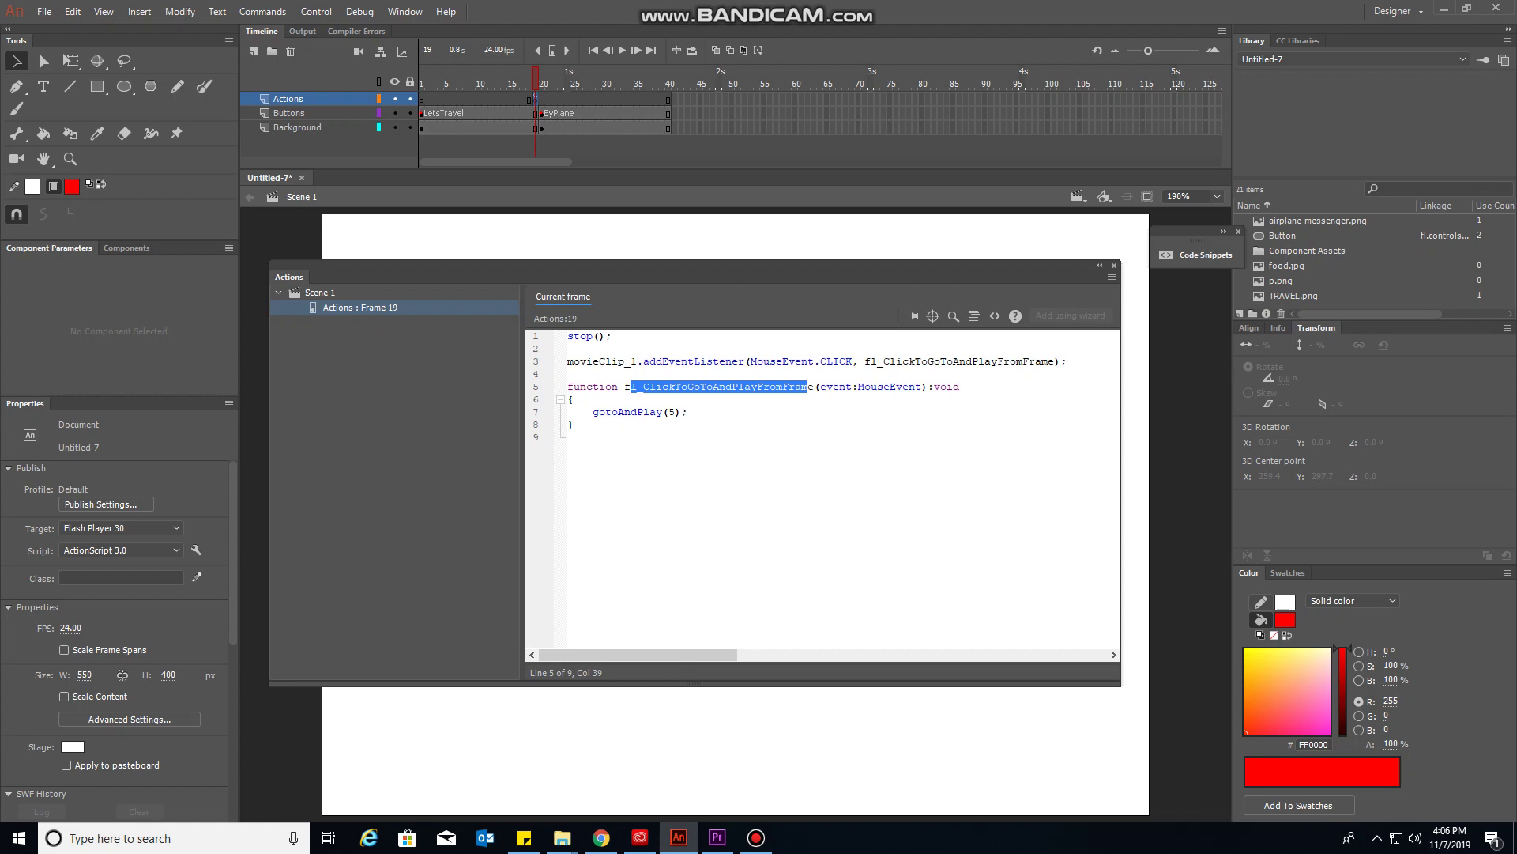
drag(821, 386, 926, 387)
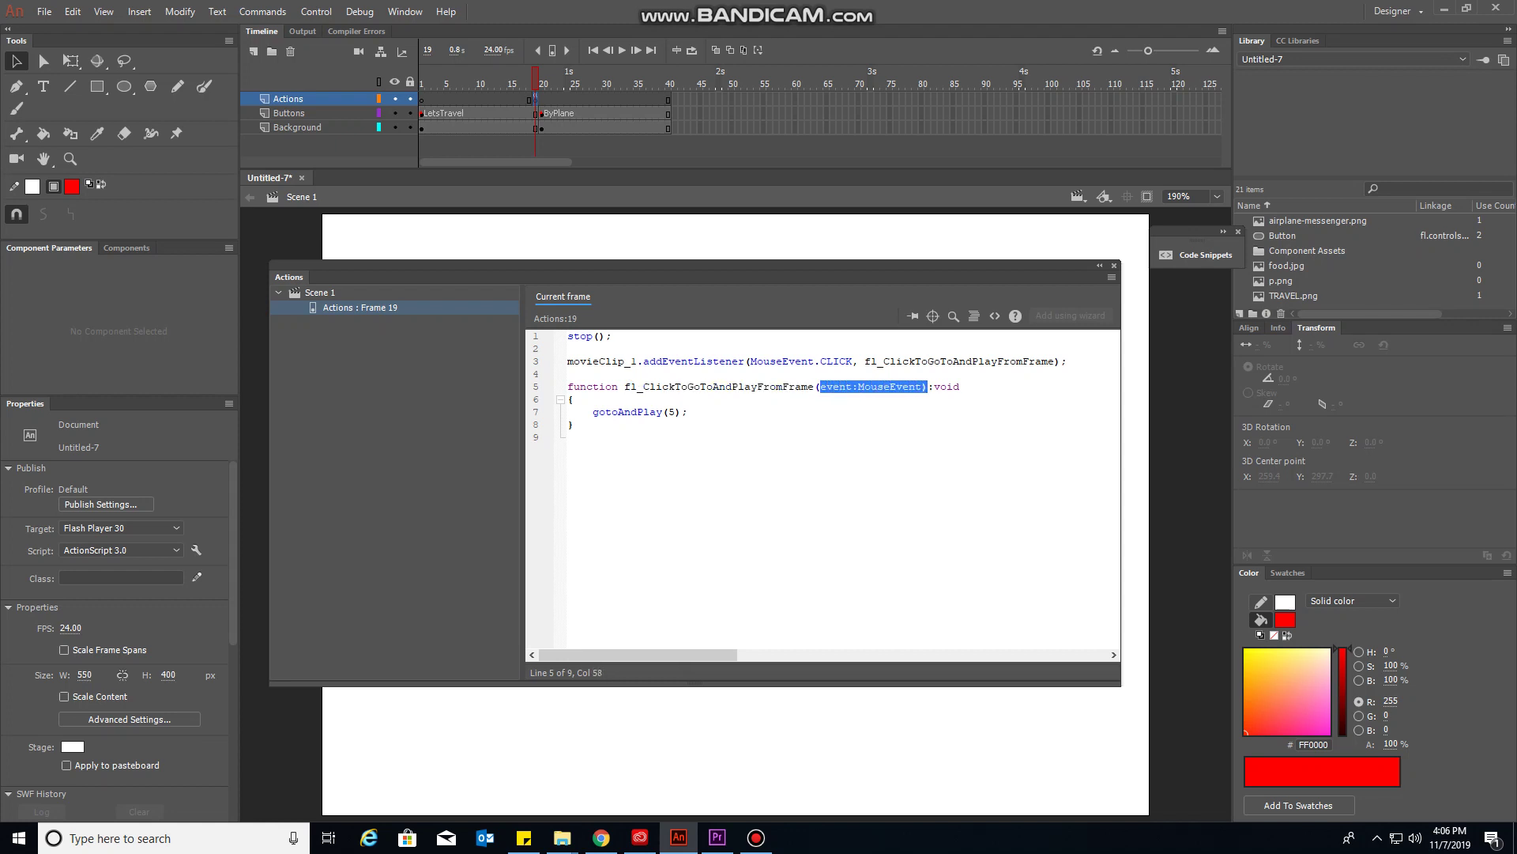
click(637, 411)
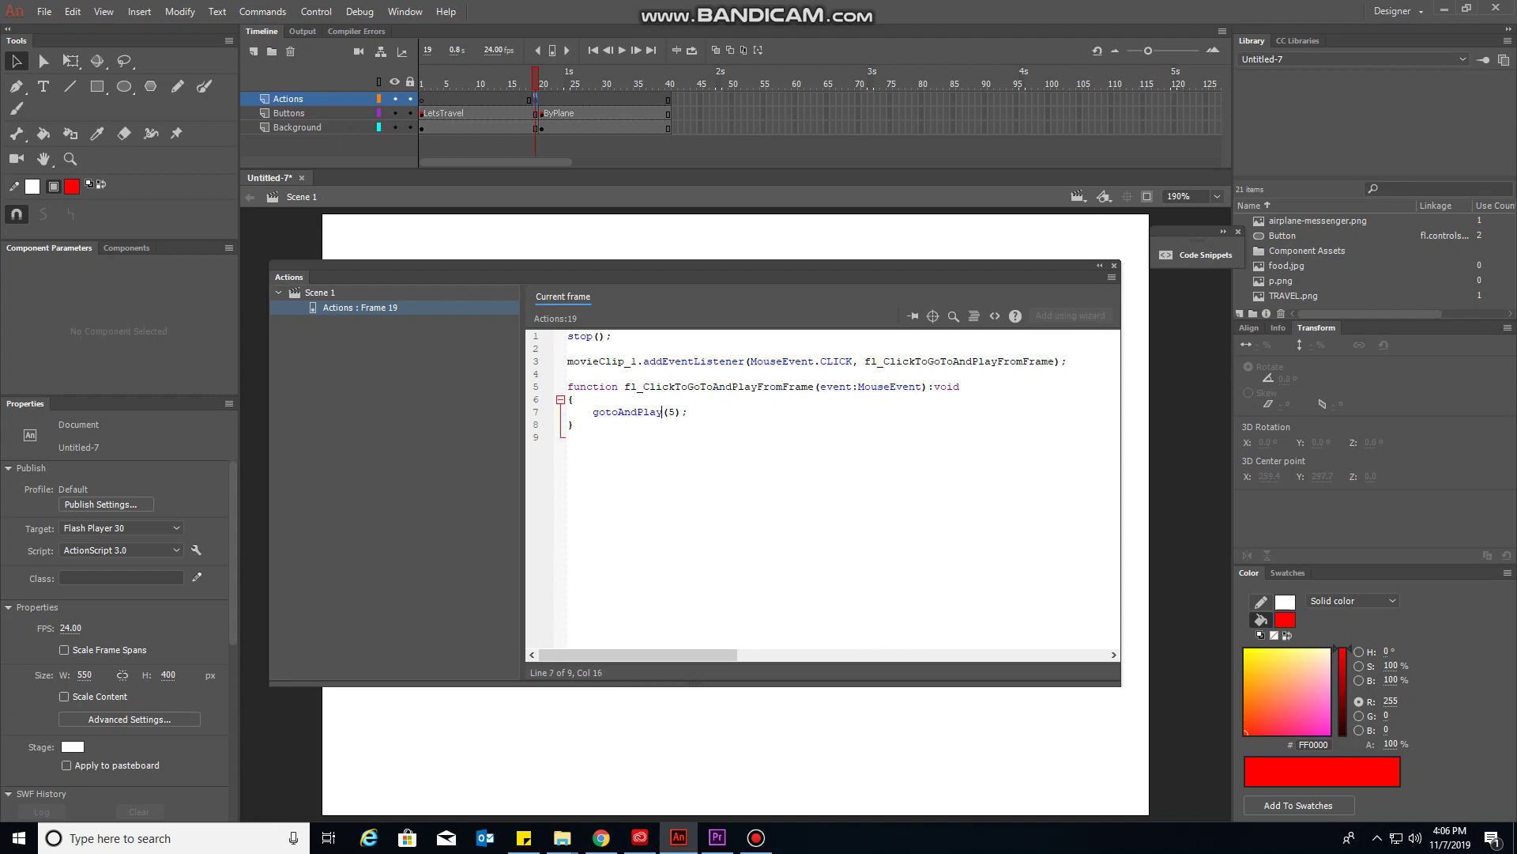
mouse_move(662, 411)
mouse_down()
mouse_move(571, 399)
mouse_move(593, 411)
mouse_up()
- Change gotoAndPlay(5) to gotoAndPlay("ByPlane") and close the Actions panel
click(674, 412)
key(BackSpace)
text(")
text(By)
text(Plane)
text(")
drag(719, 411, 674, 412)
key(Right)
key(Left)
key(shift+Left)
key(Left)
key(Left)
key(Left)
key(shift+Left)
key(Down)
key(F9)
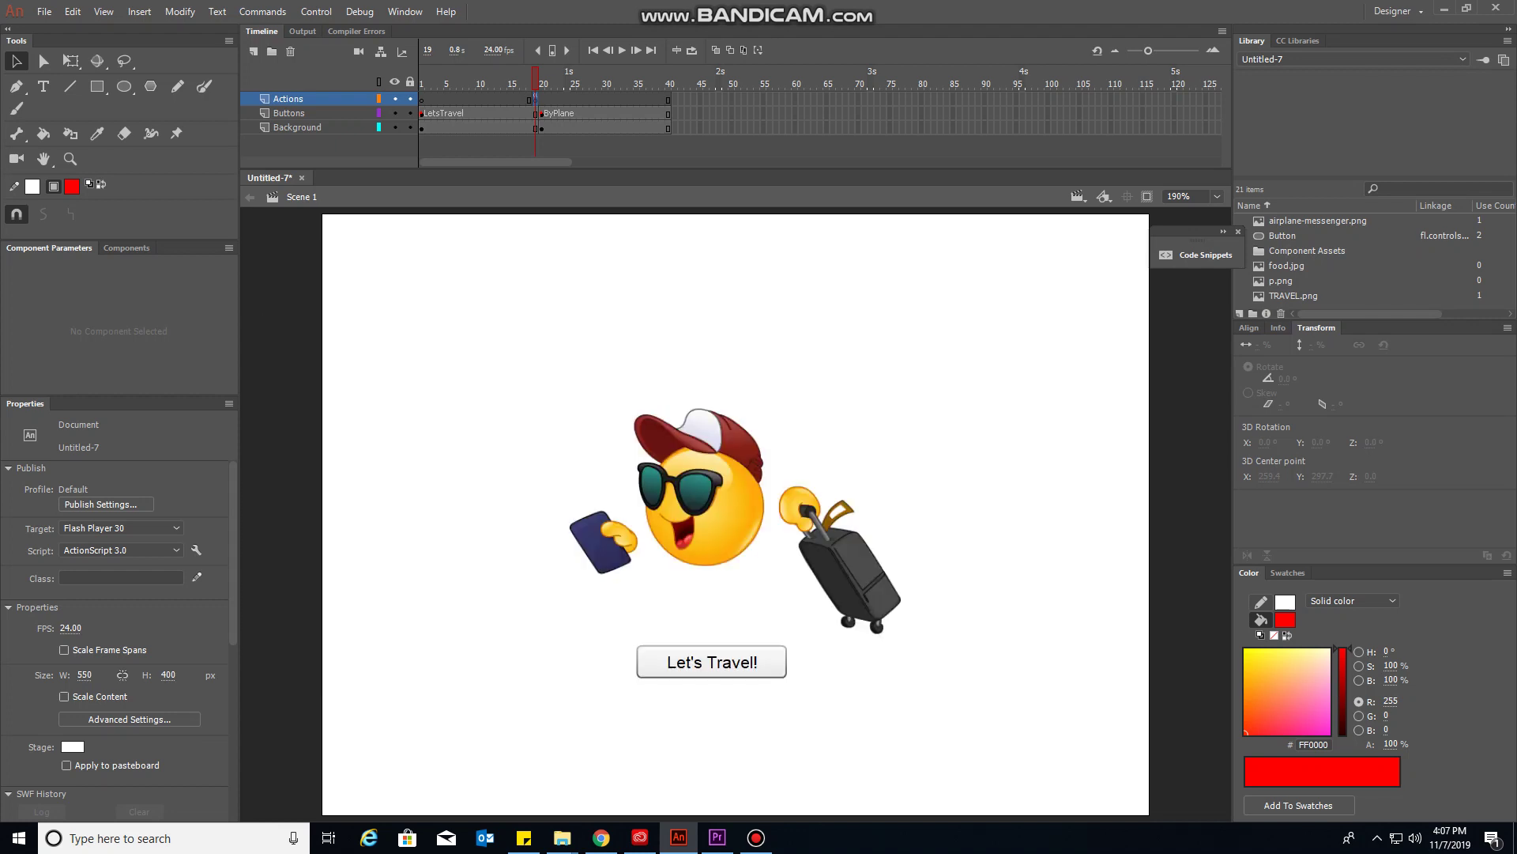
- Insert a blank keyframe at frame 40 on the Actions layer with the script stop();
click(669, 99)
right_click(668, 98)
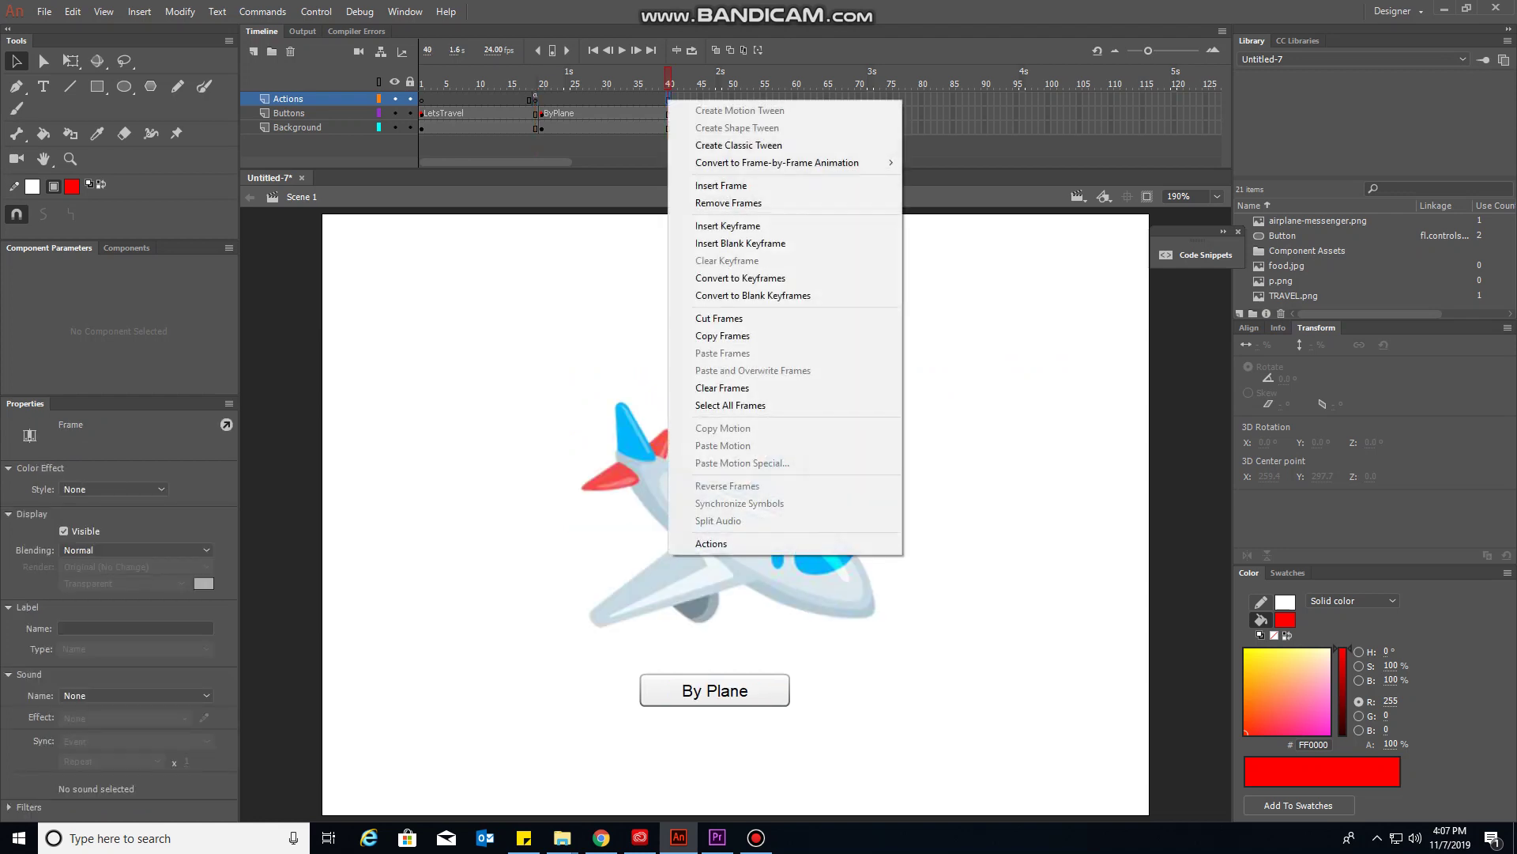
click(740, 243)
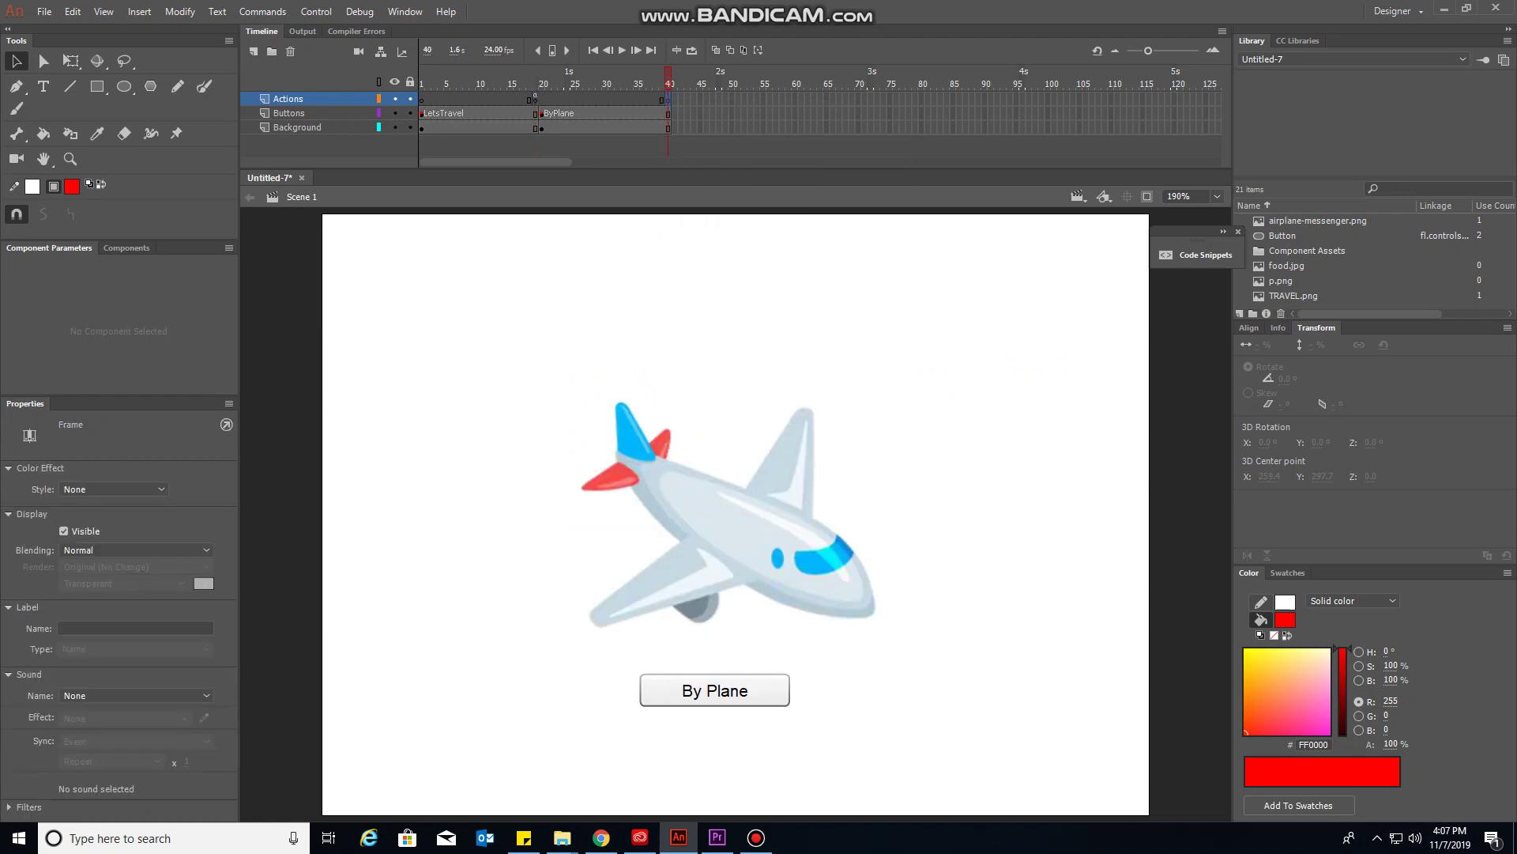
key(F9)
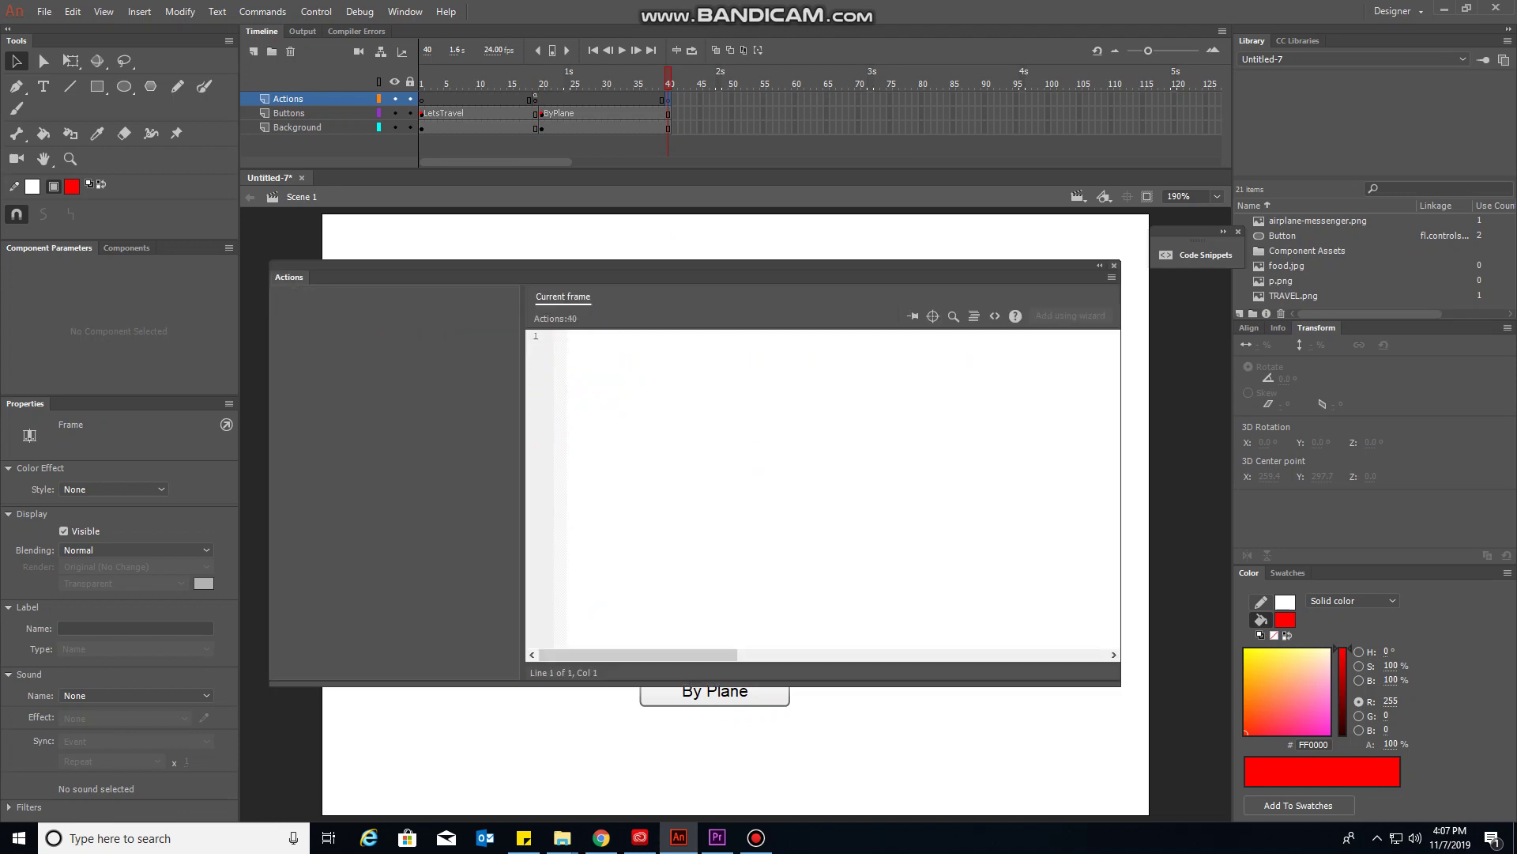
text(sto)
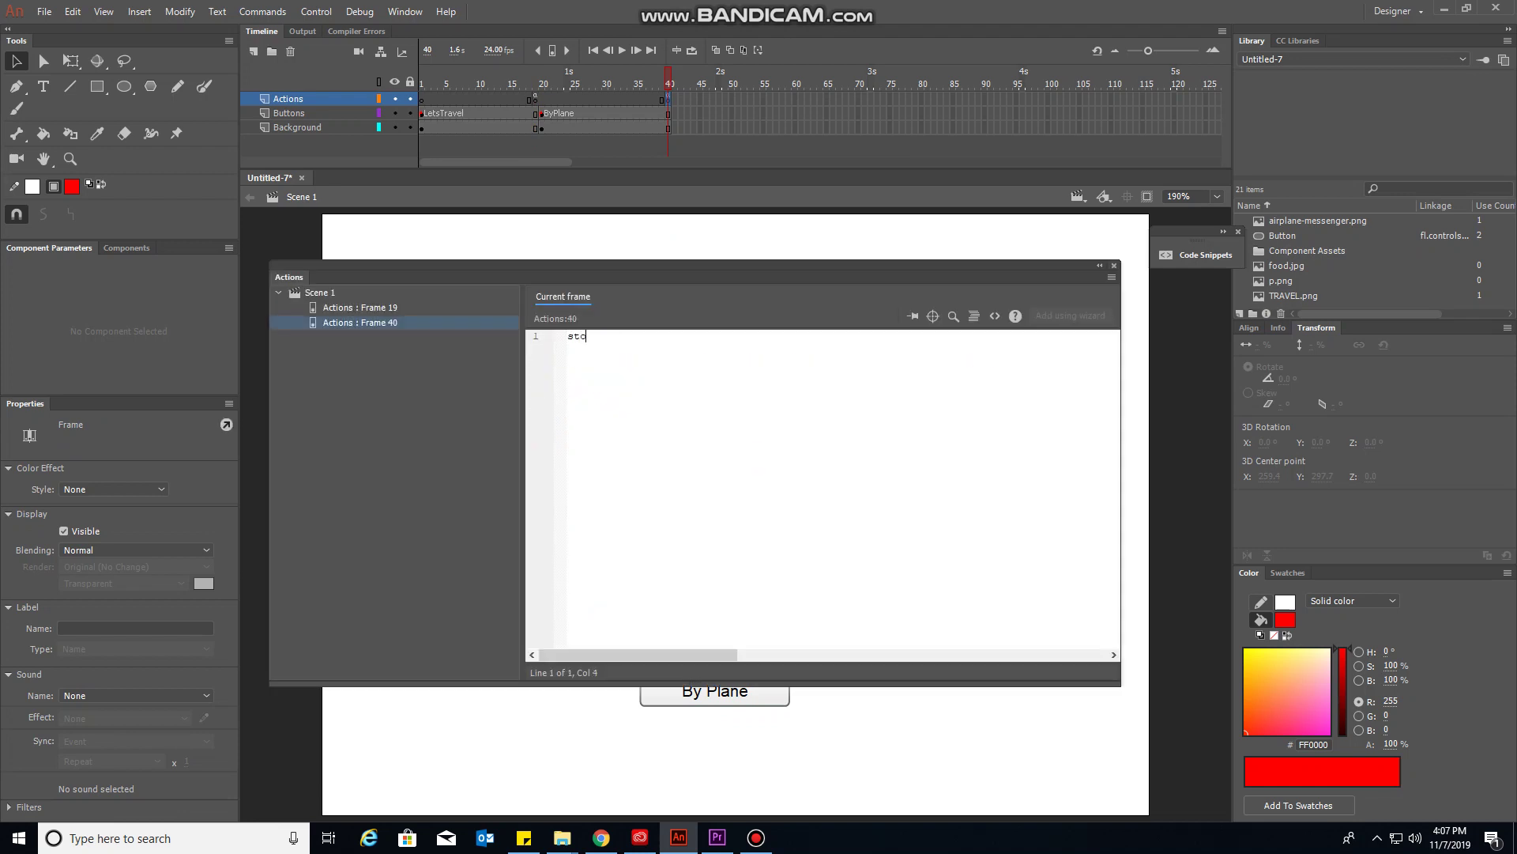
text(p();)
- Add the 'Click to Go to Frame and Play' snippet to the Buttons layer's frame 40 script
key(F9)
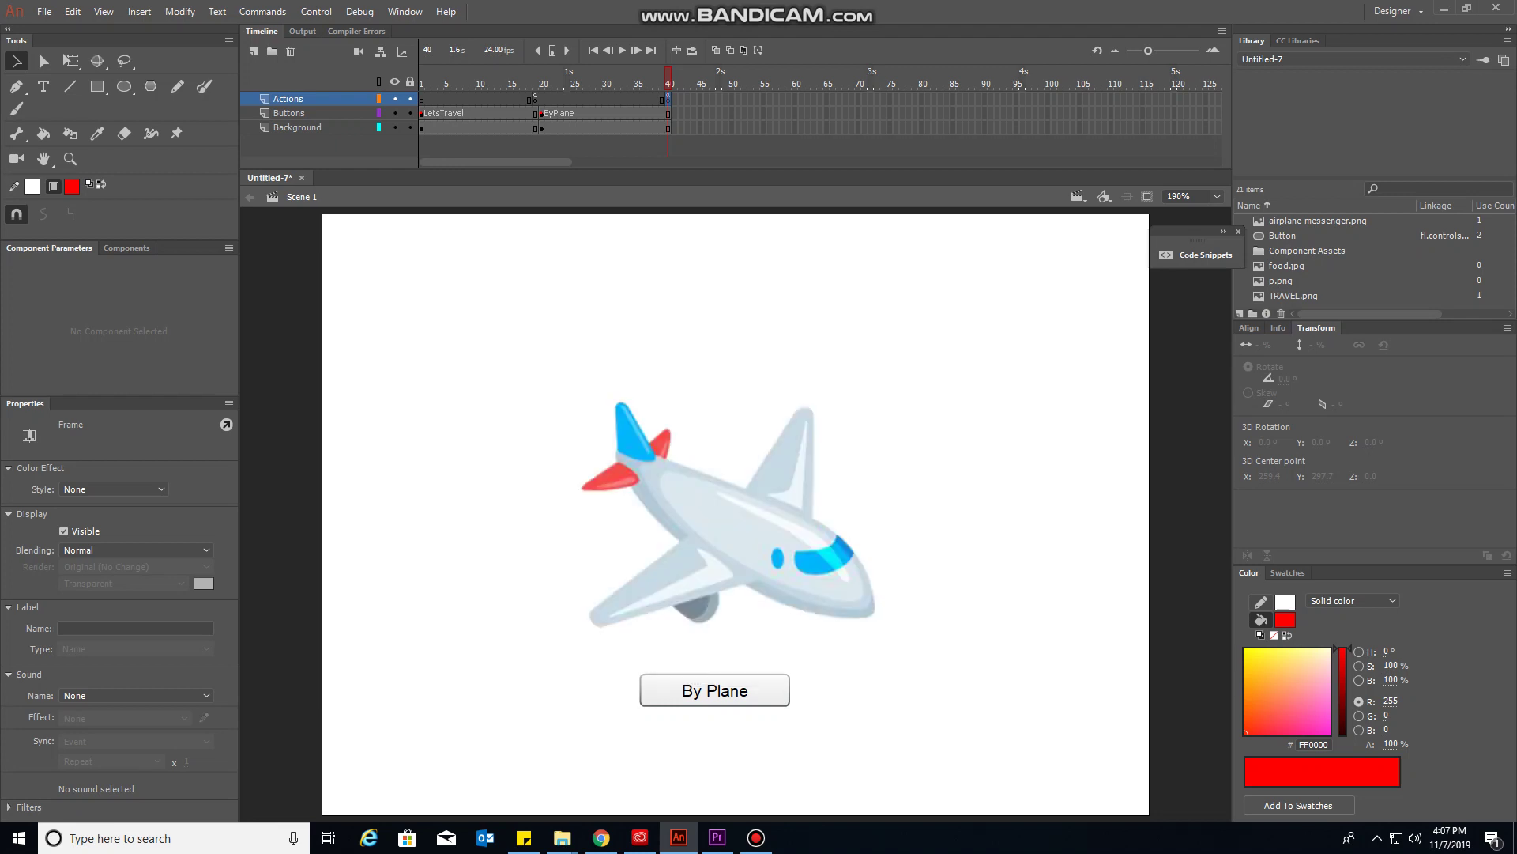
right_click(668, 113)
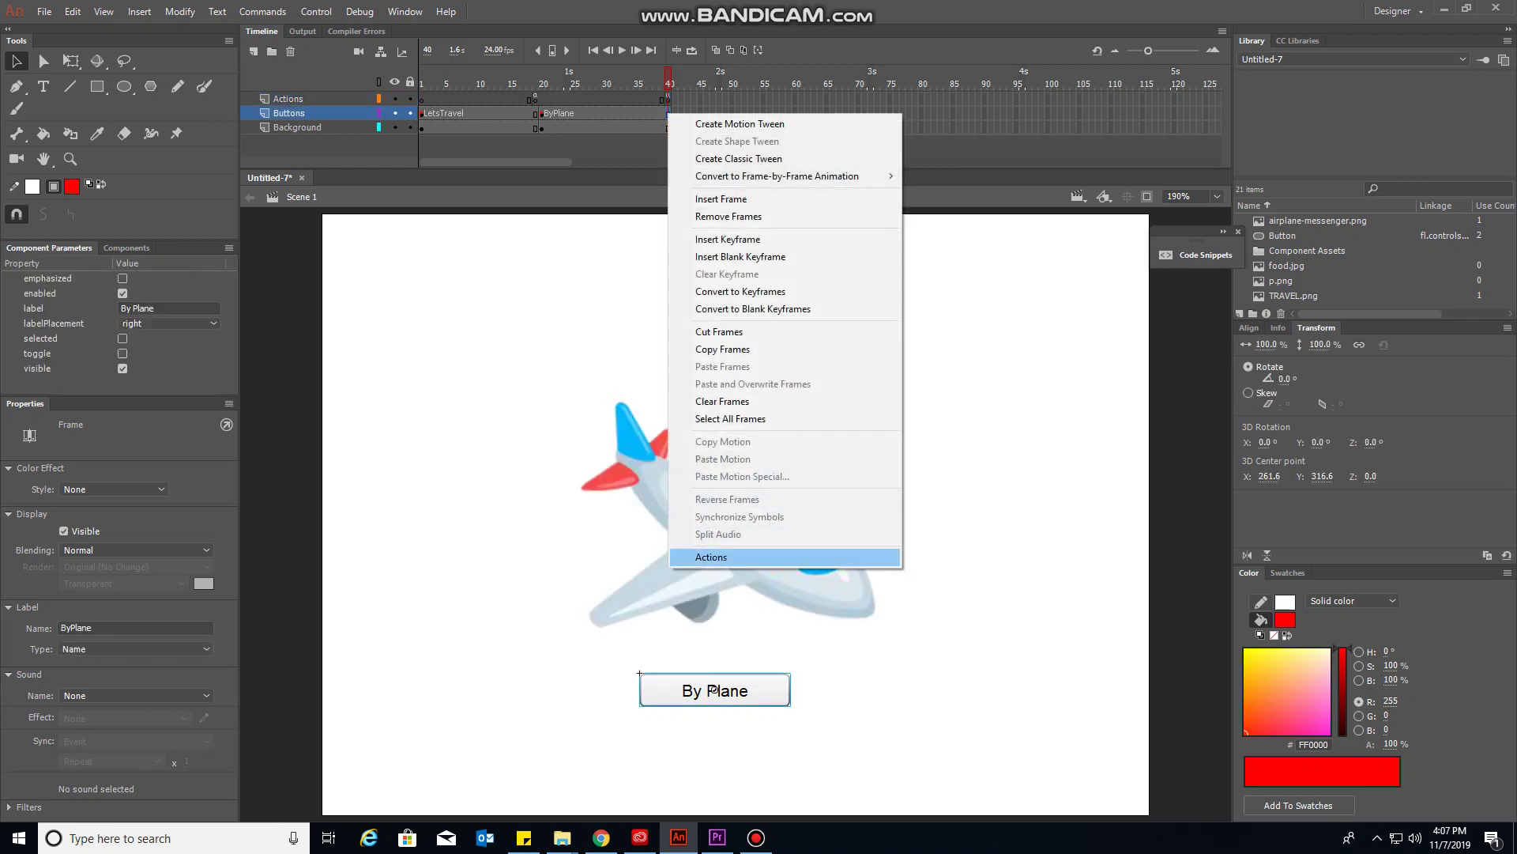
key(Return)
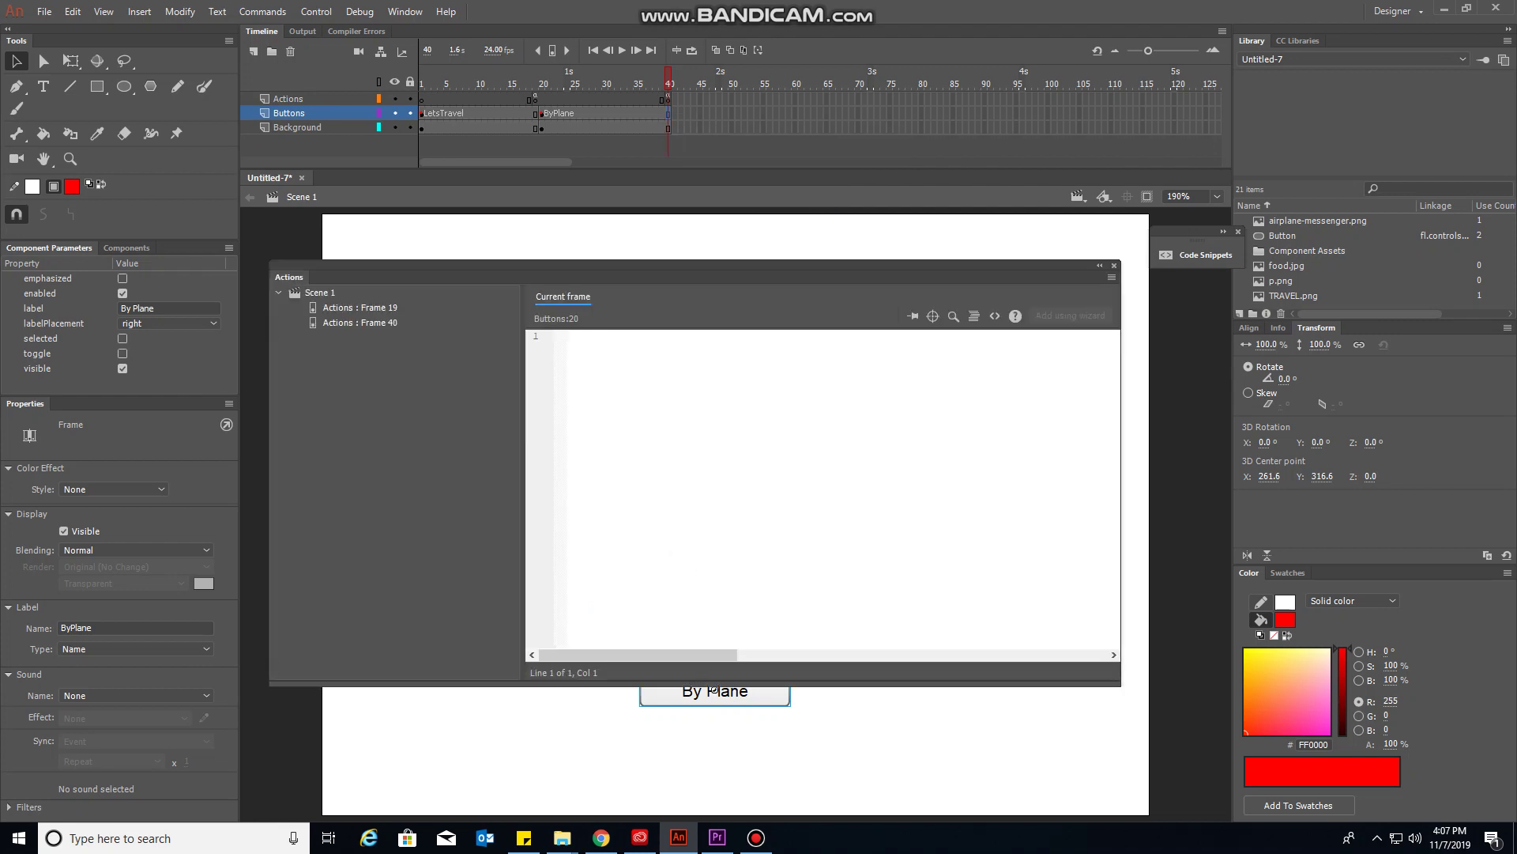
click(995, 316)
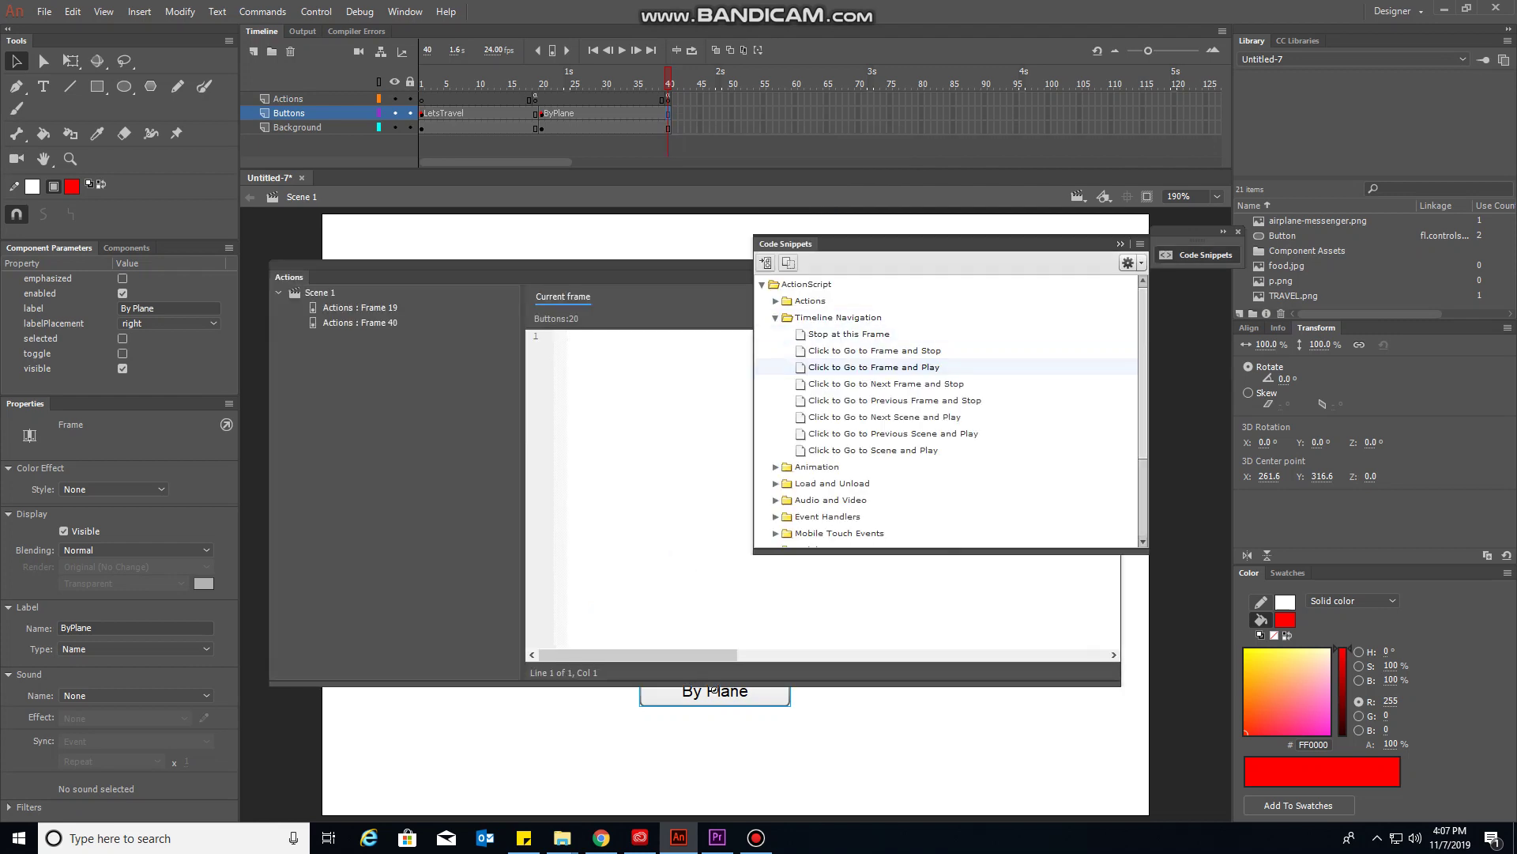
double_click(873, 367)
- Accept the snippet notice and delete the snippet's comment block
click(839, 449)
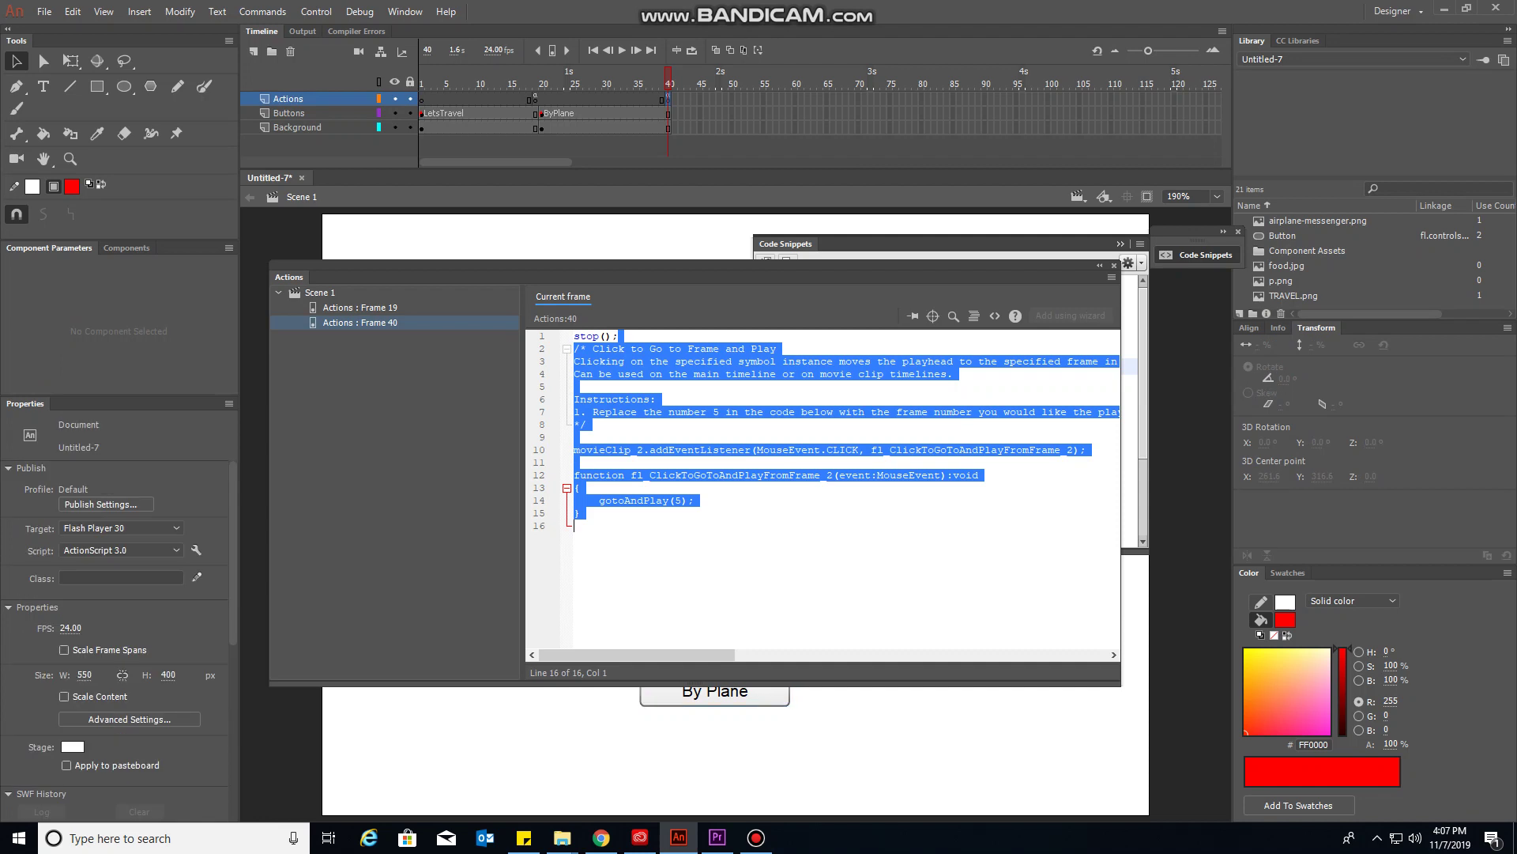
click(644, 399)
key(shift+Up)
key(shift+Up)
key(shift+Up)
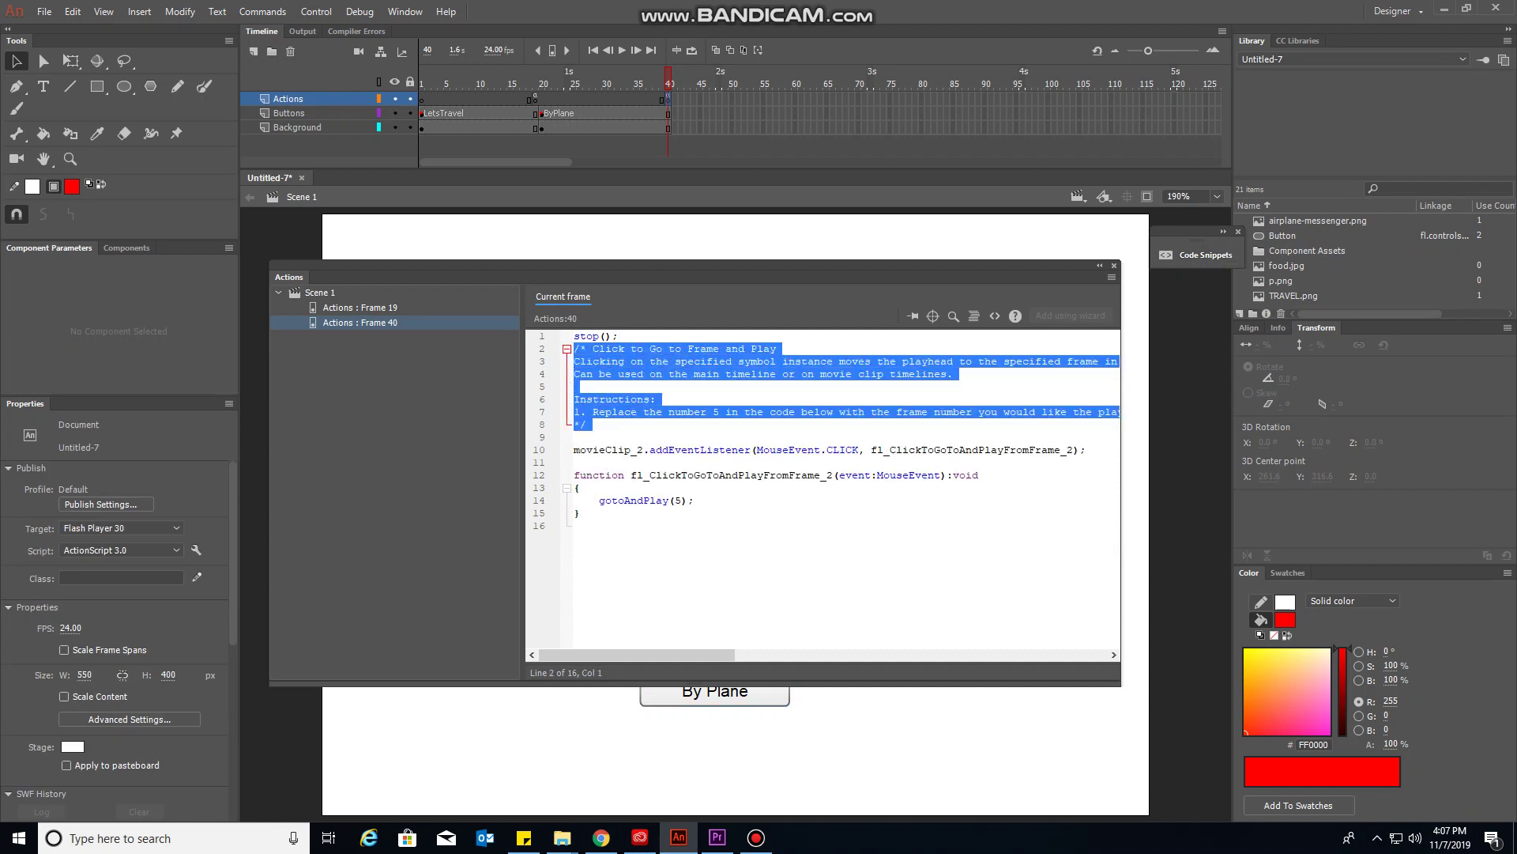
key(Delete)
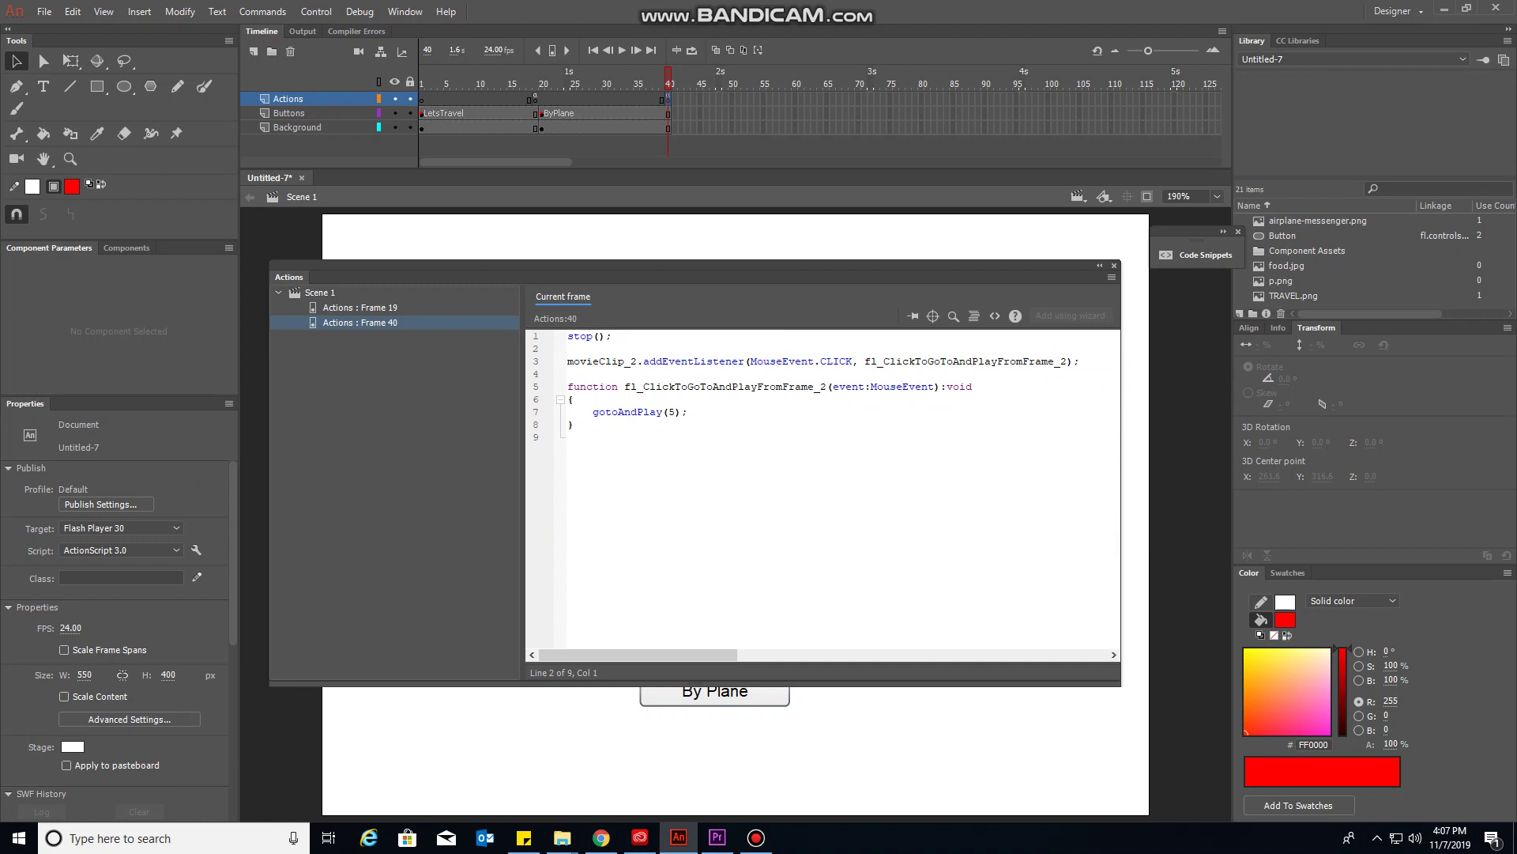
- Replace the 5 in gotoAndPlay(5) with "LetsTravel"
click(674, 412)
key(shift+Left)
text("Lets)
text(Travel)
text(")
key(Up)
key(End)
key(shift+Left)
key(shift+Left)
key(shift+Left)
key(shift+Left)
key(shift+Left)
key(shift+Left)
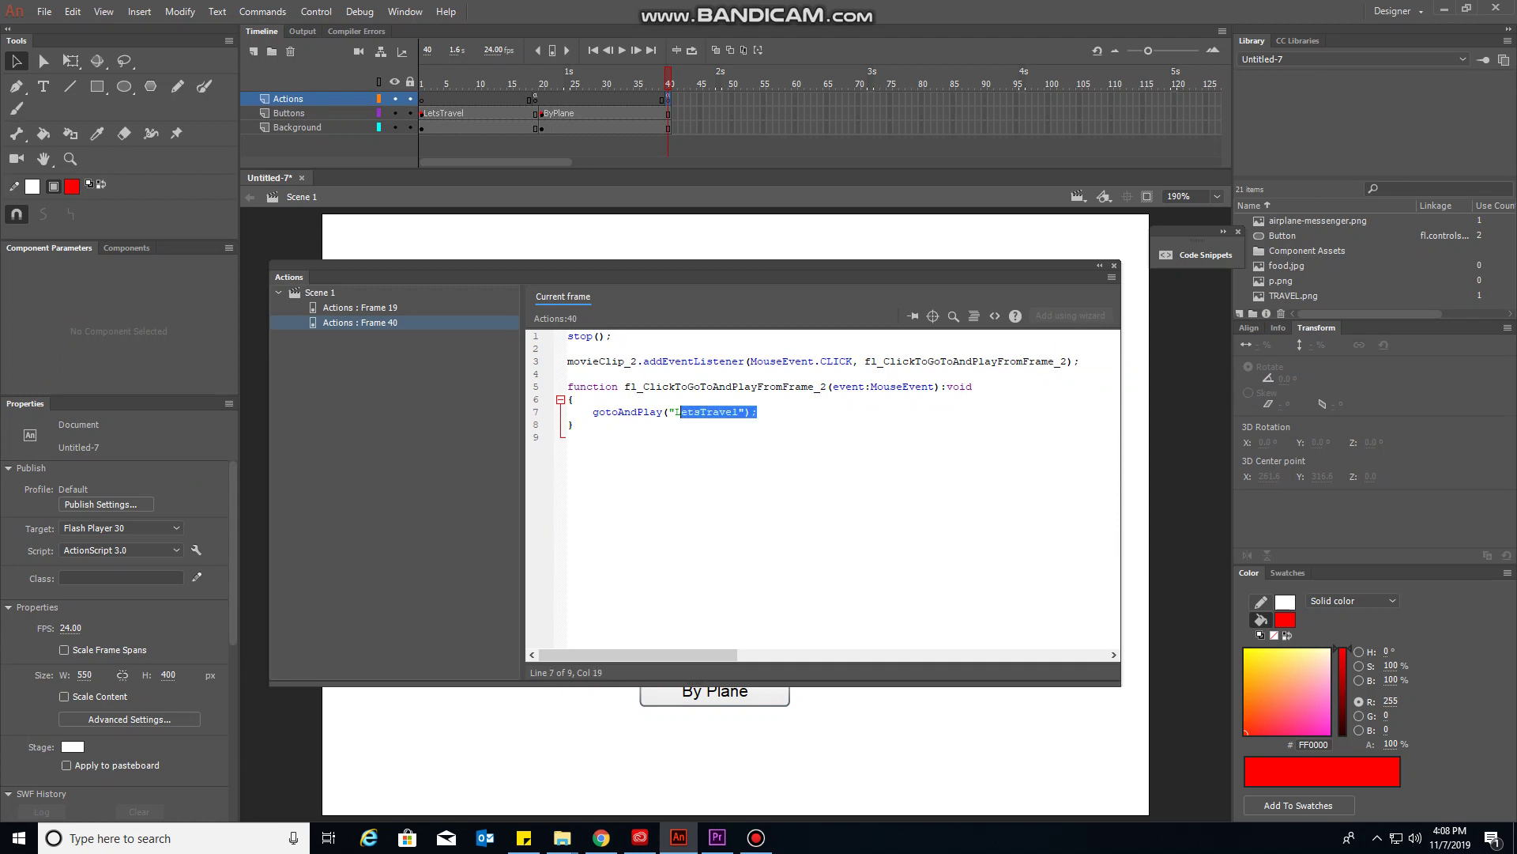
key(Down)
key(shift+Right)
key(shift+Right)
key(shift+Right)
key(shift+Right)
key(shift+Right)
key(shift+Right)
key(Right)
- Close and reopen the frame 40 script to check it, then close it
key(F9)
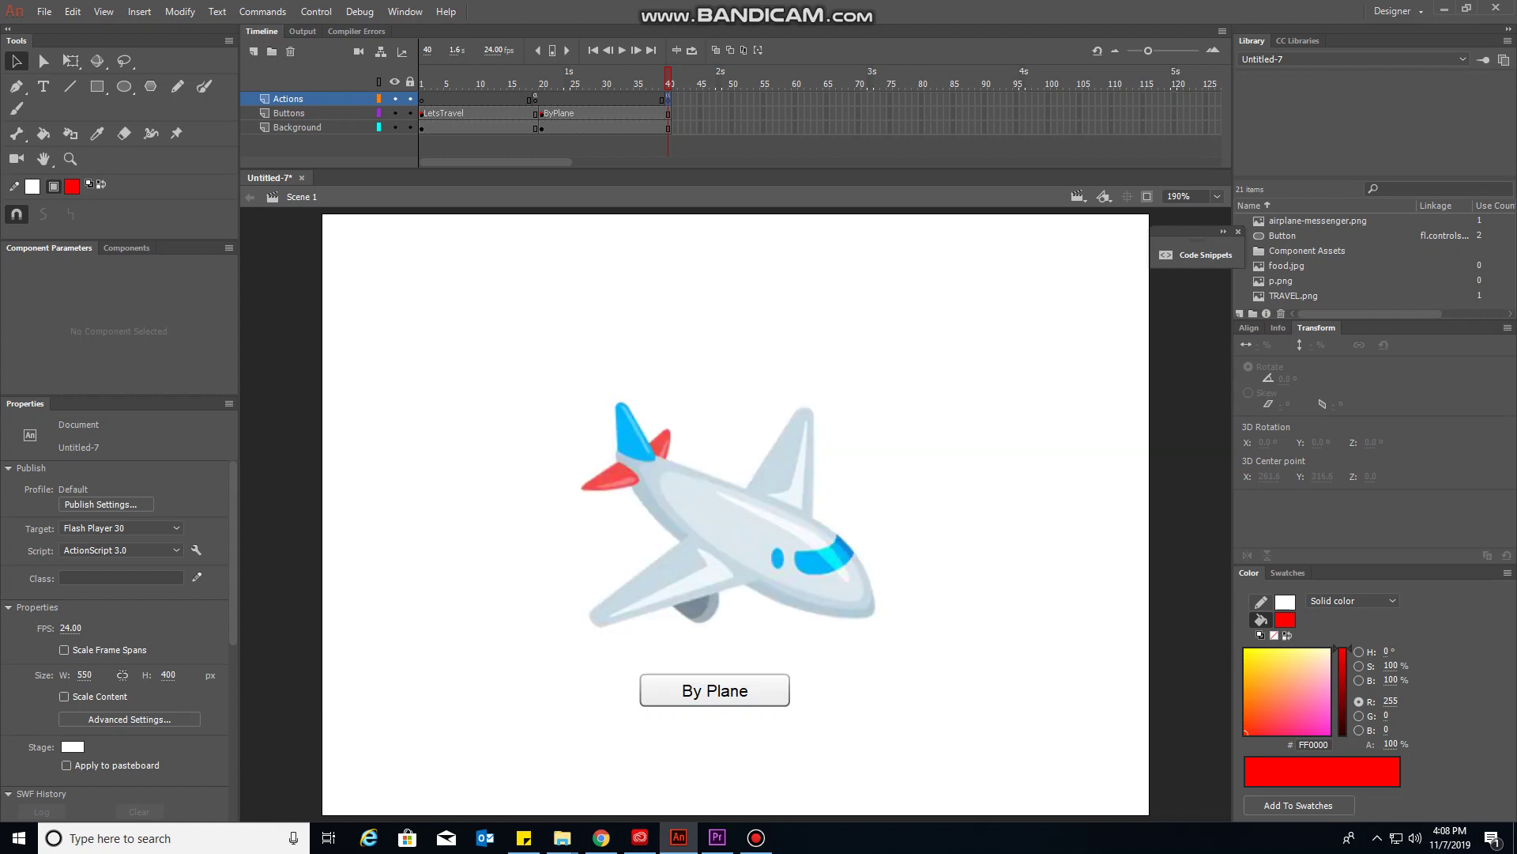
key(F9)
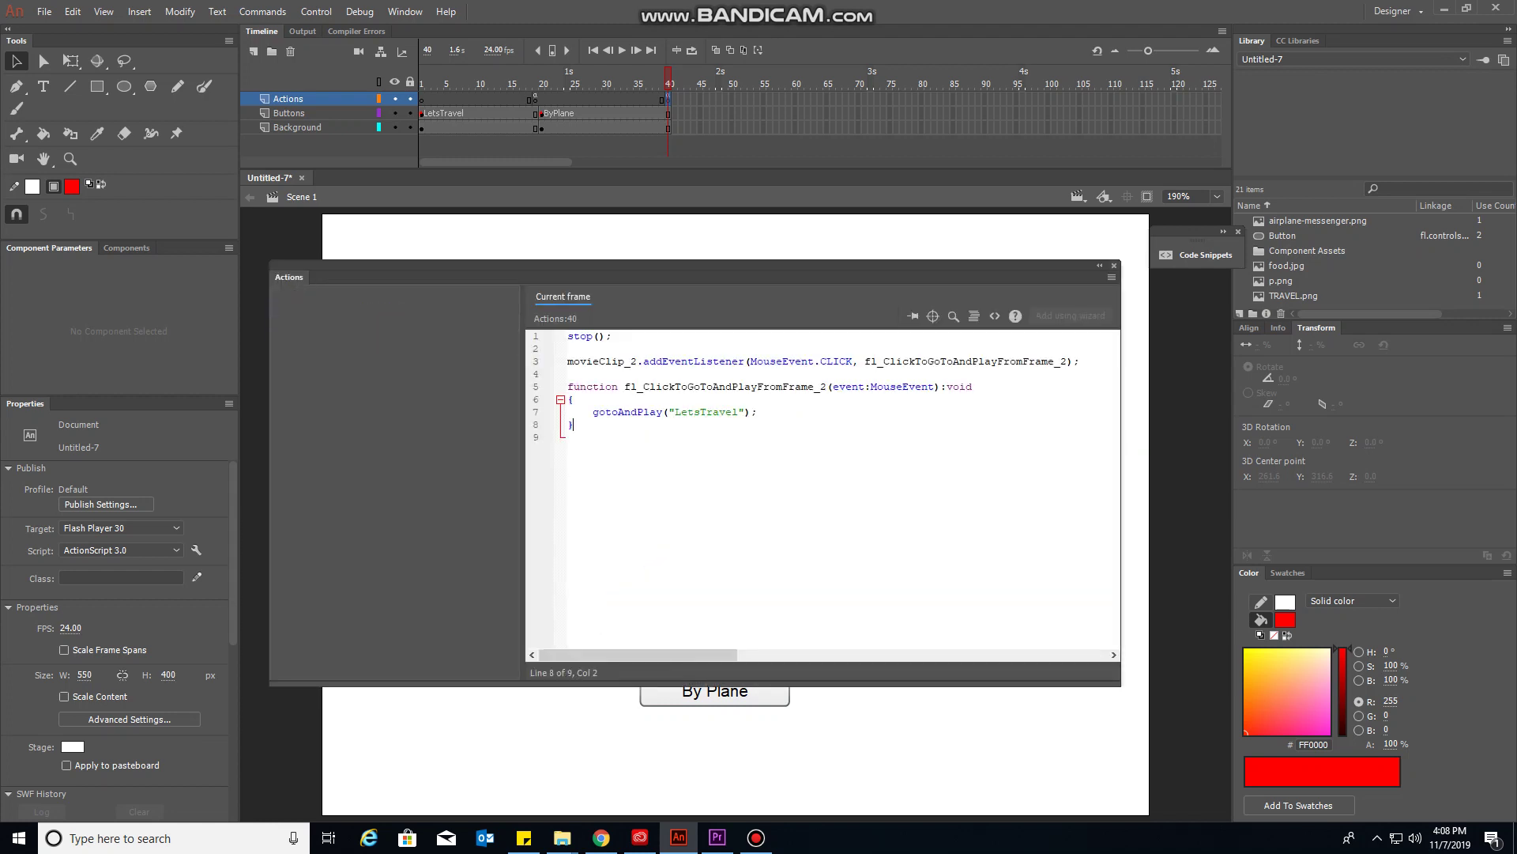
key(ctrl+shift+Home)
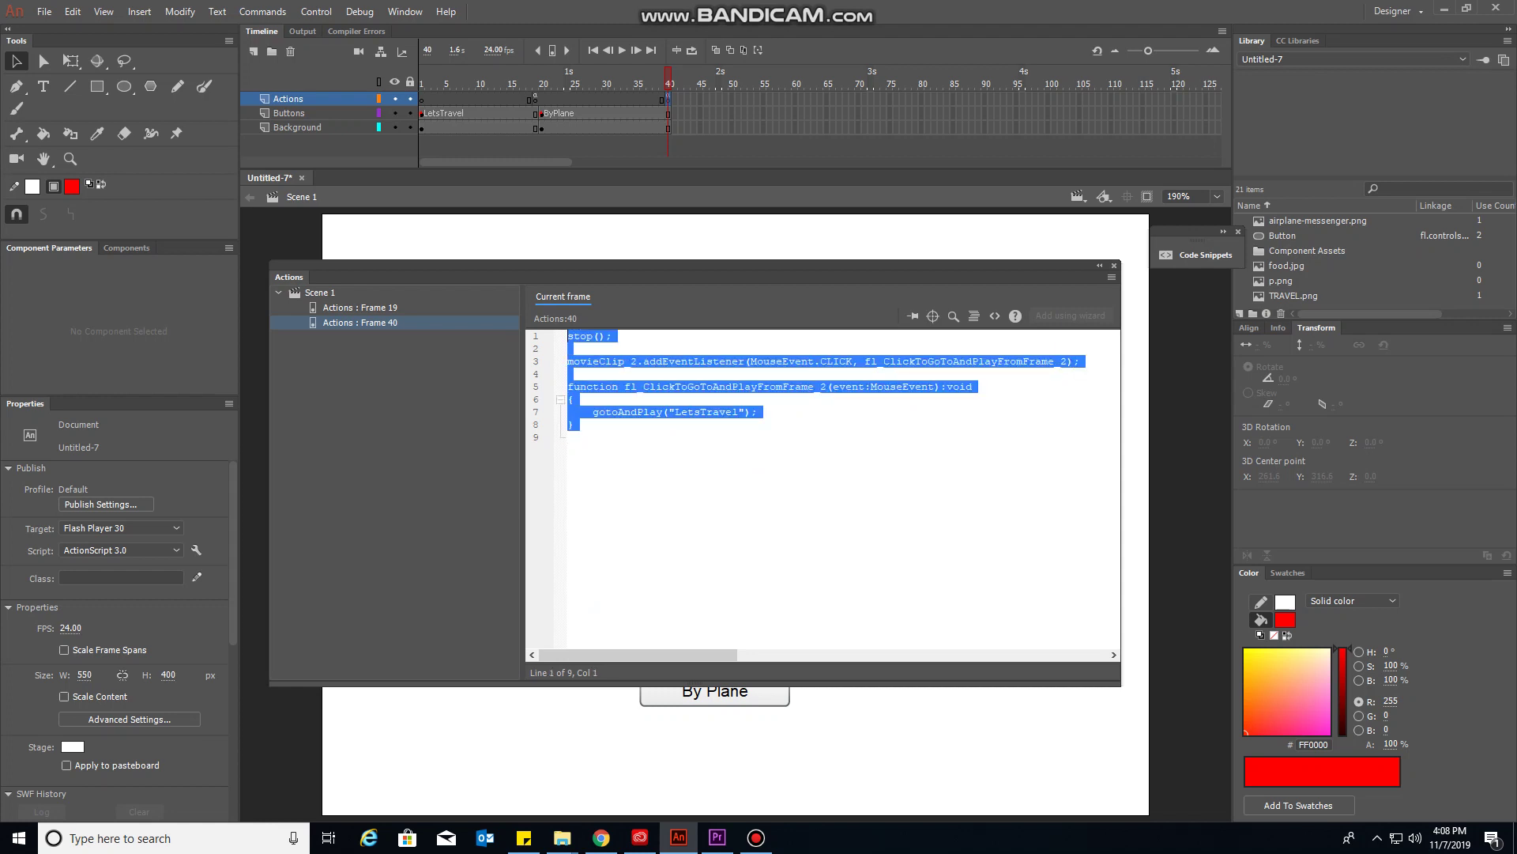
key(shift+Down)
key(shift+Down)
key(shift+Down)
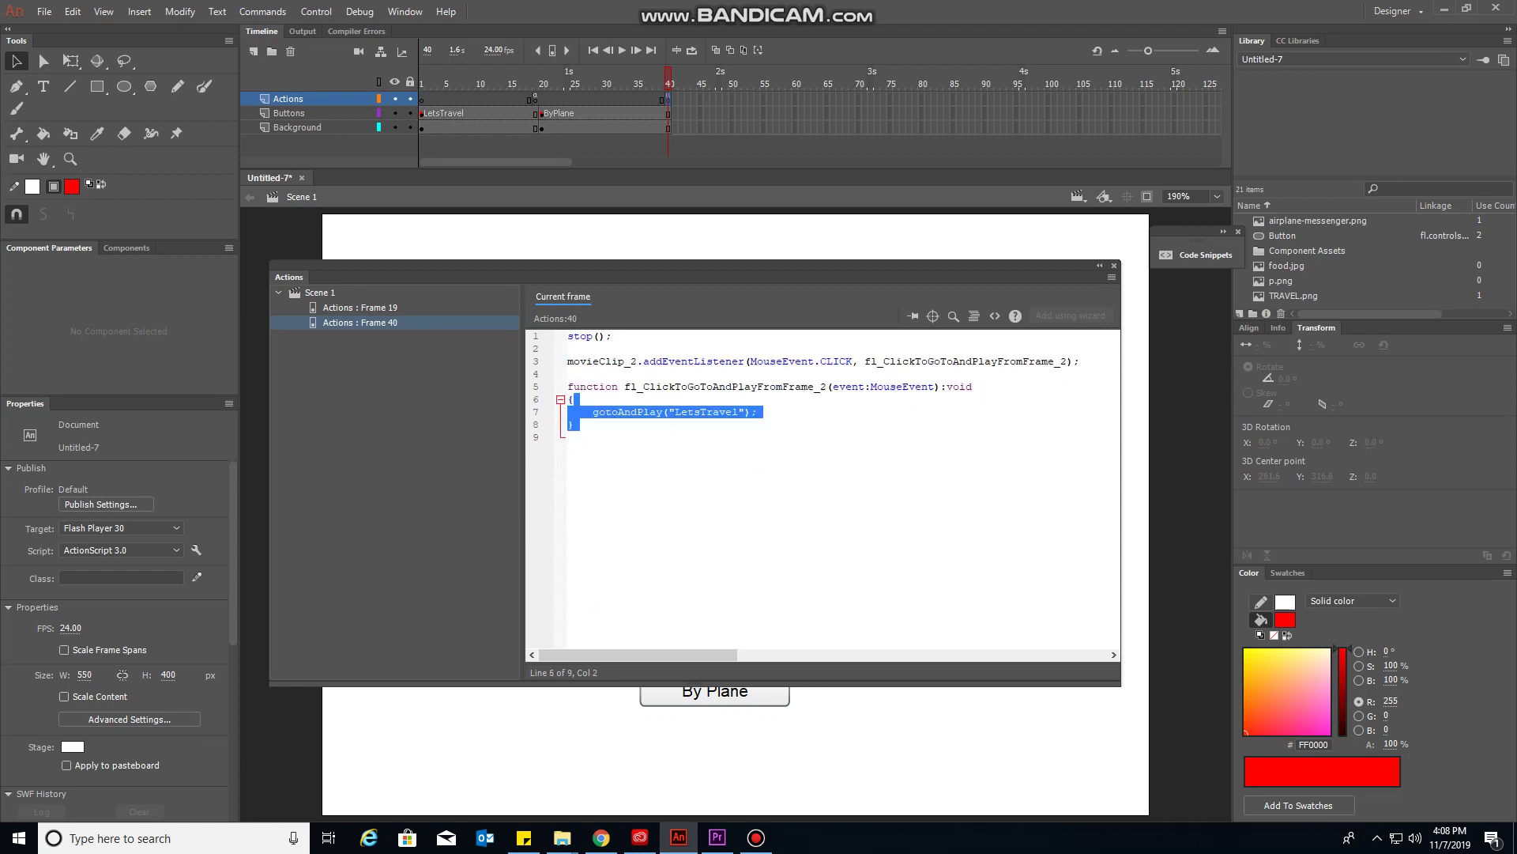
key(shift+Up)
key(shift+Up)
key(shift+Up)
key(shift+Up)
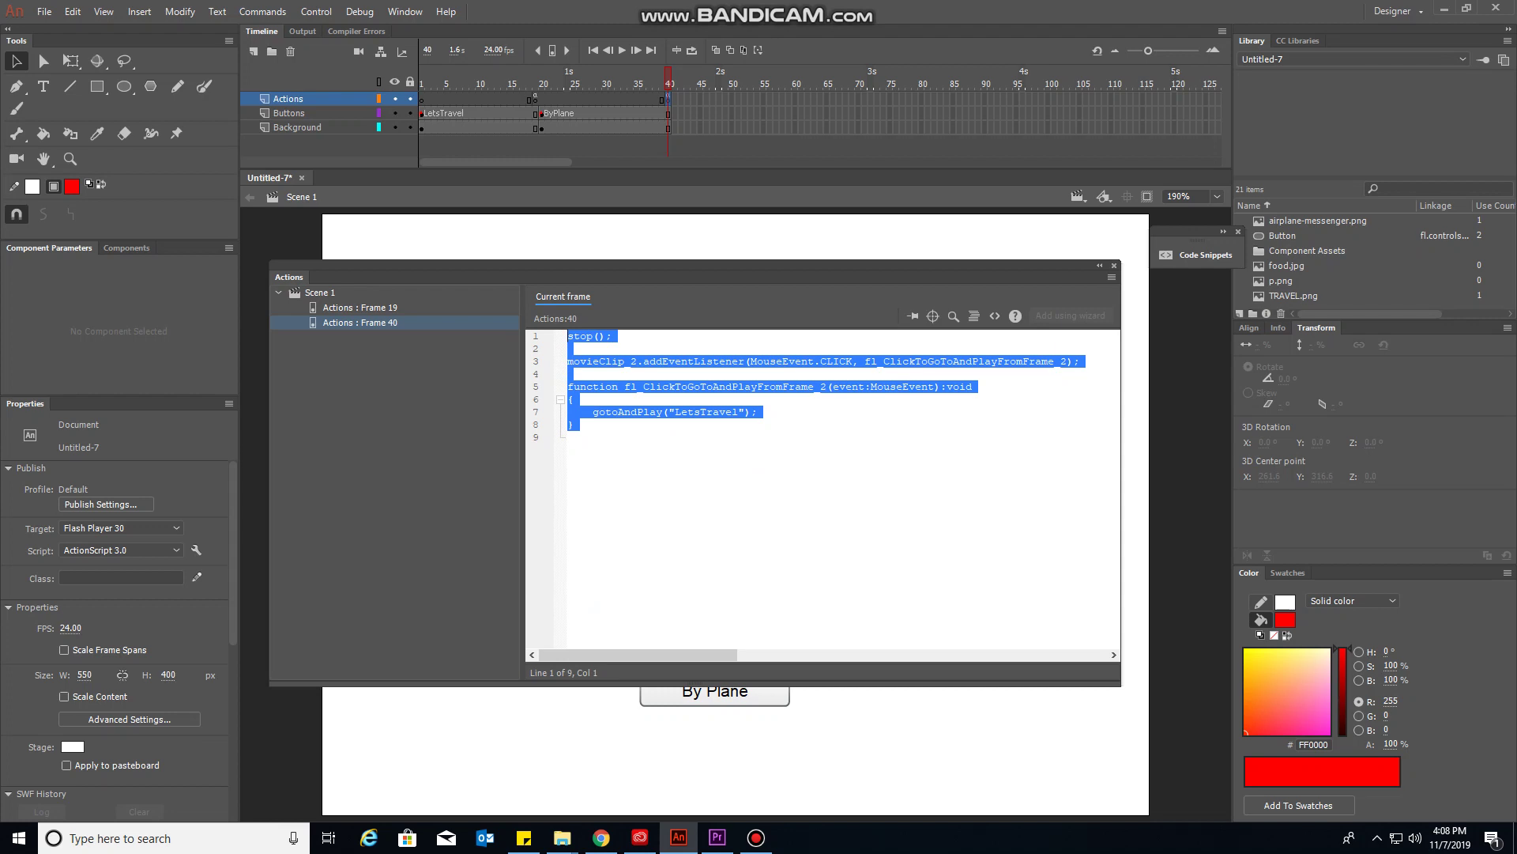
key(F9)
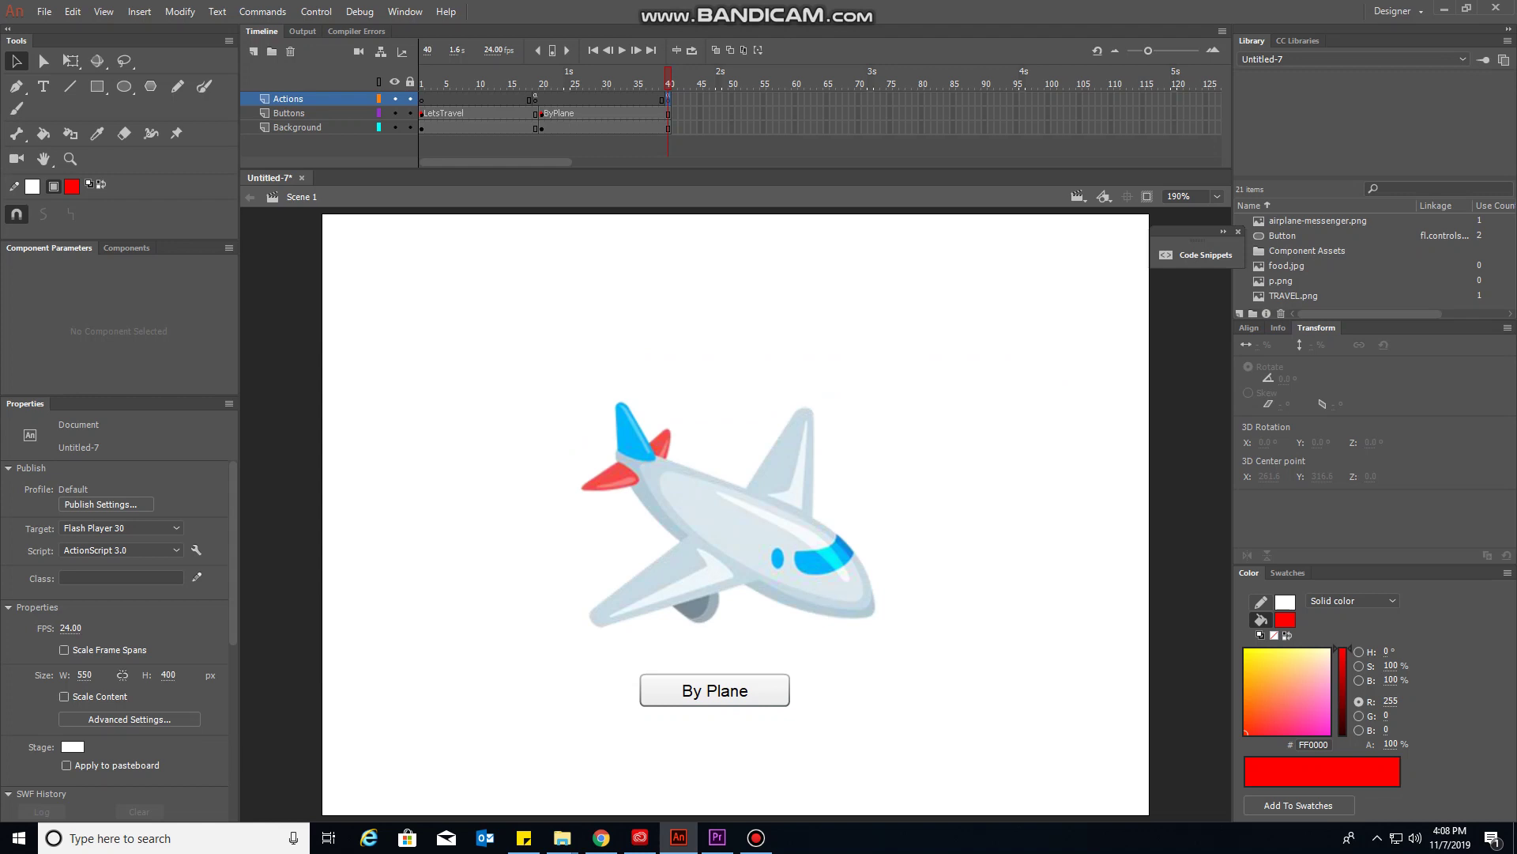
- Test the movie with Ctrl+Enter, maximize it, and click Let's Travel! and By Plane
key(ctrl+Return)
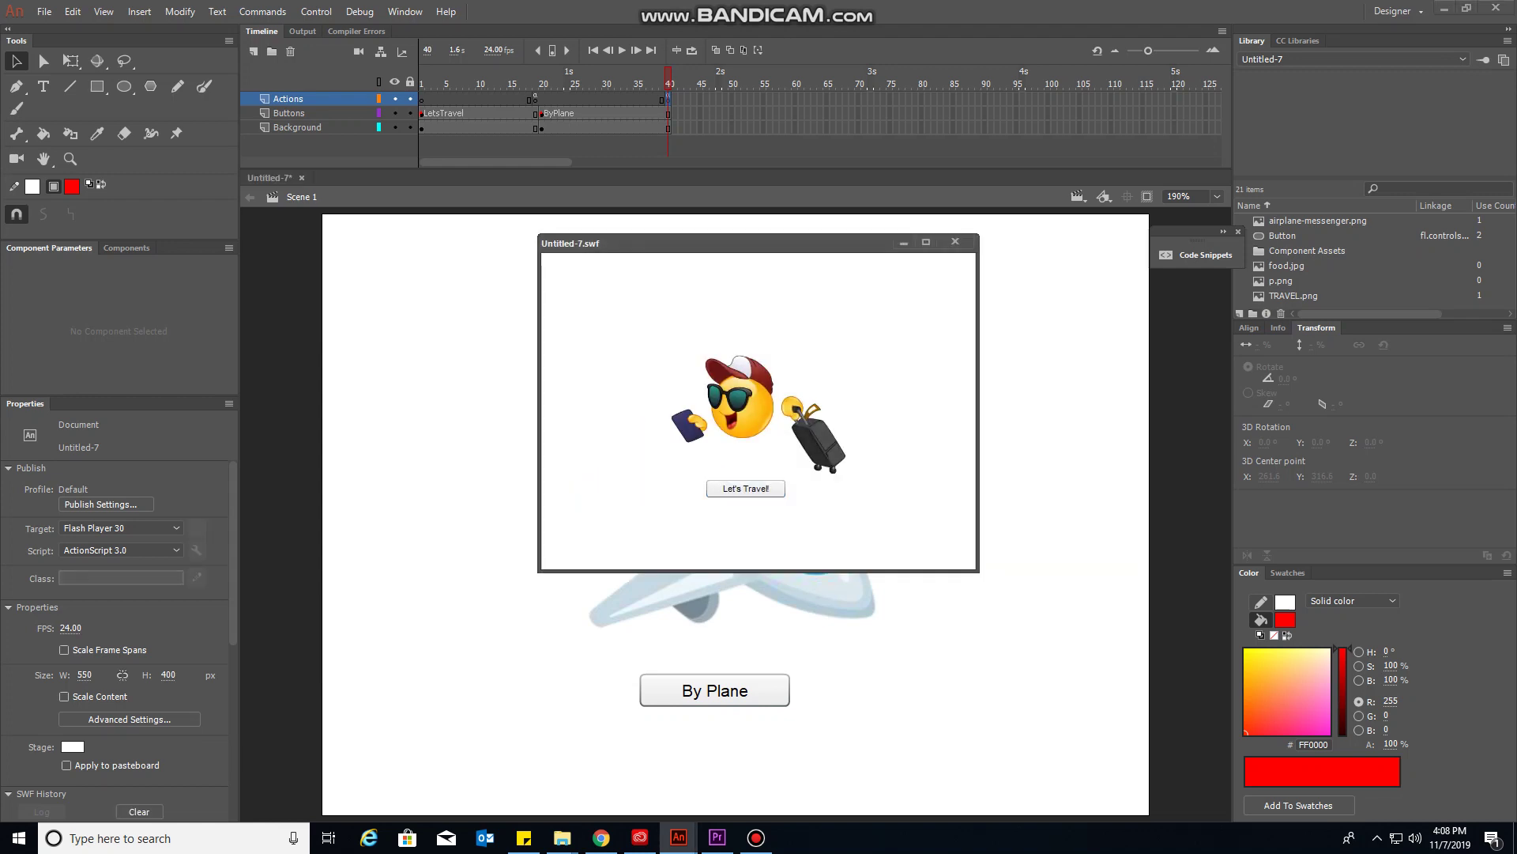
click(927, 241)
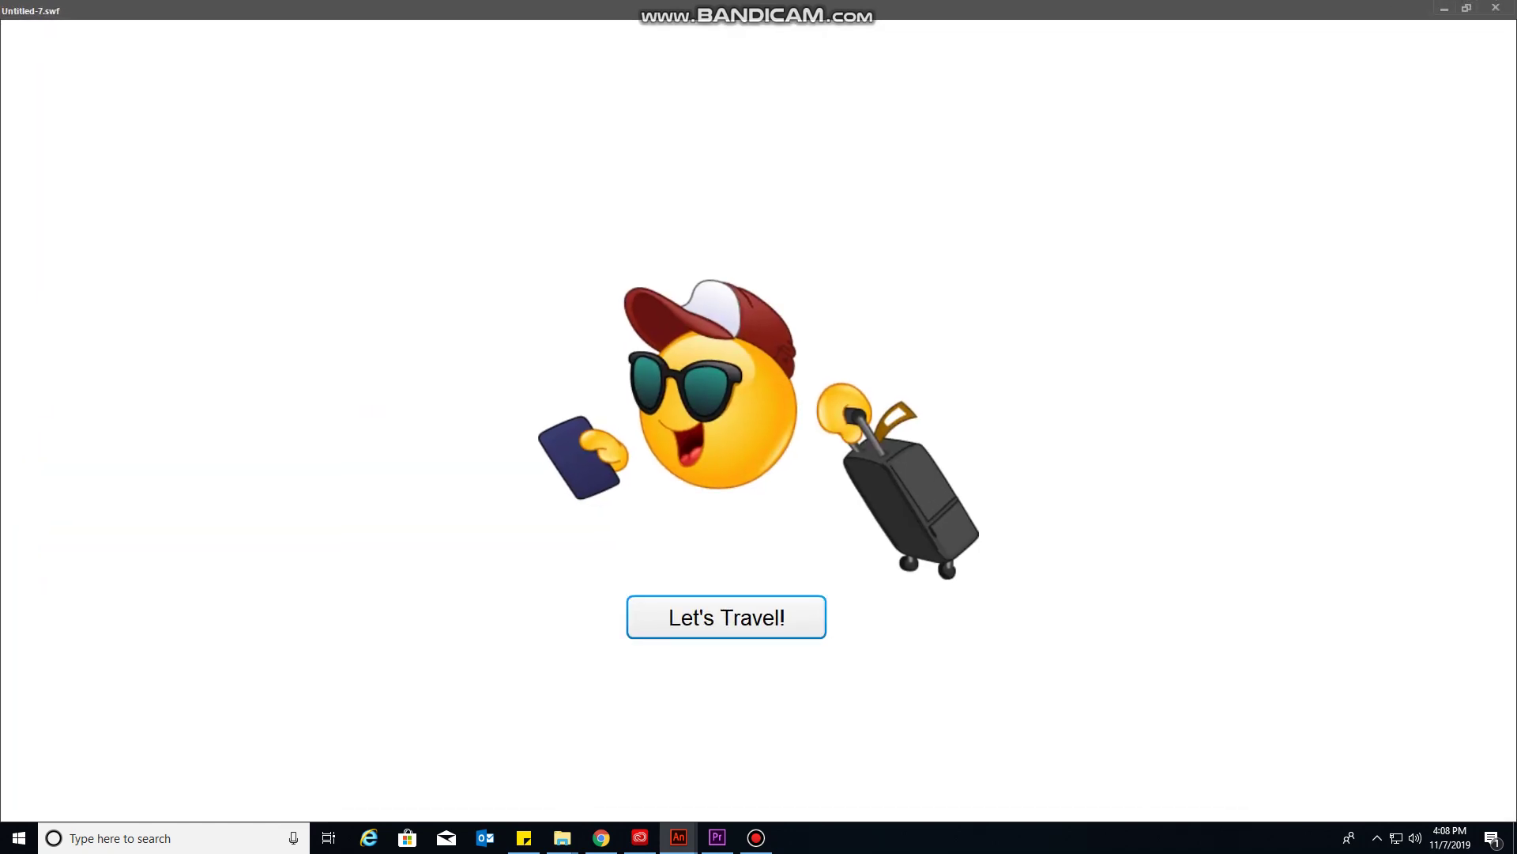
click(726, 617)
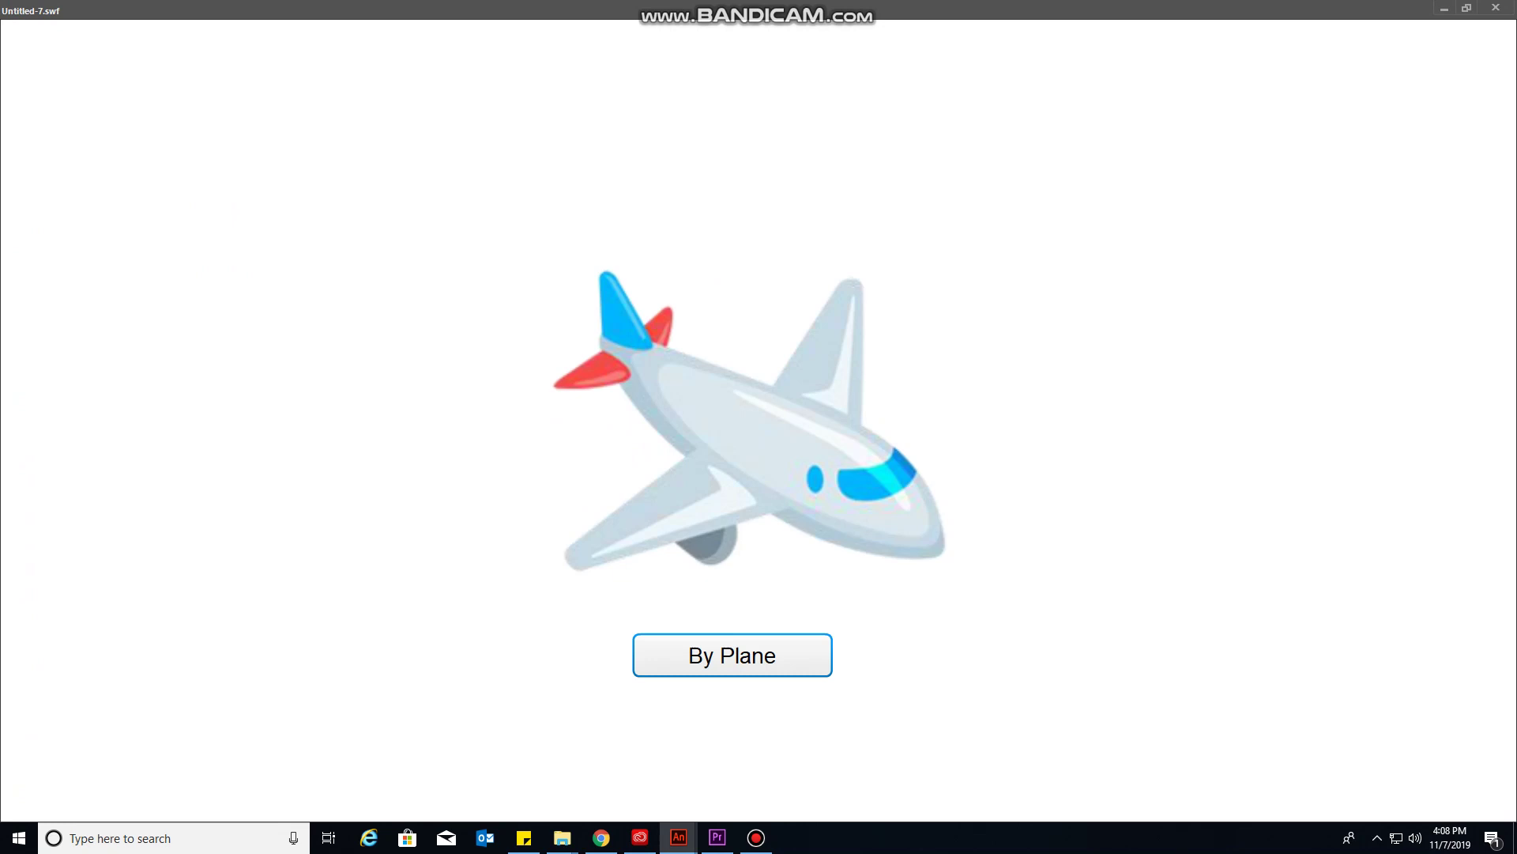
click(727, 636)
click(727, 629)
click(727, 652)
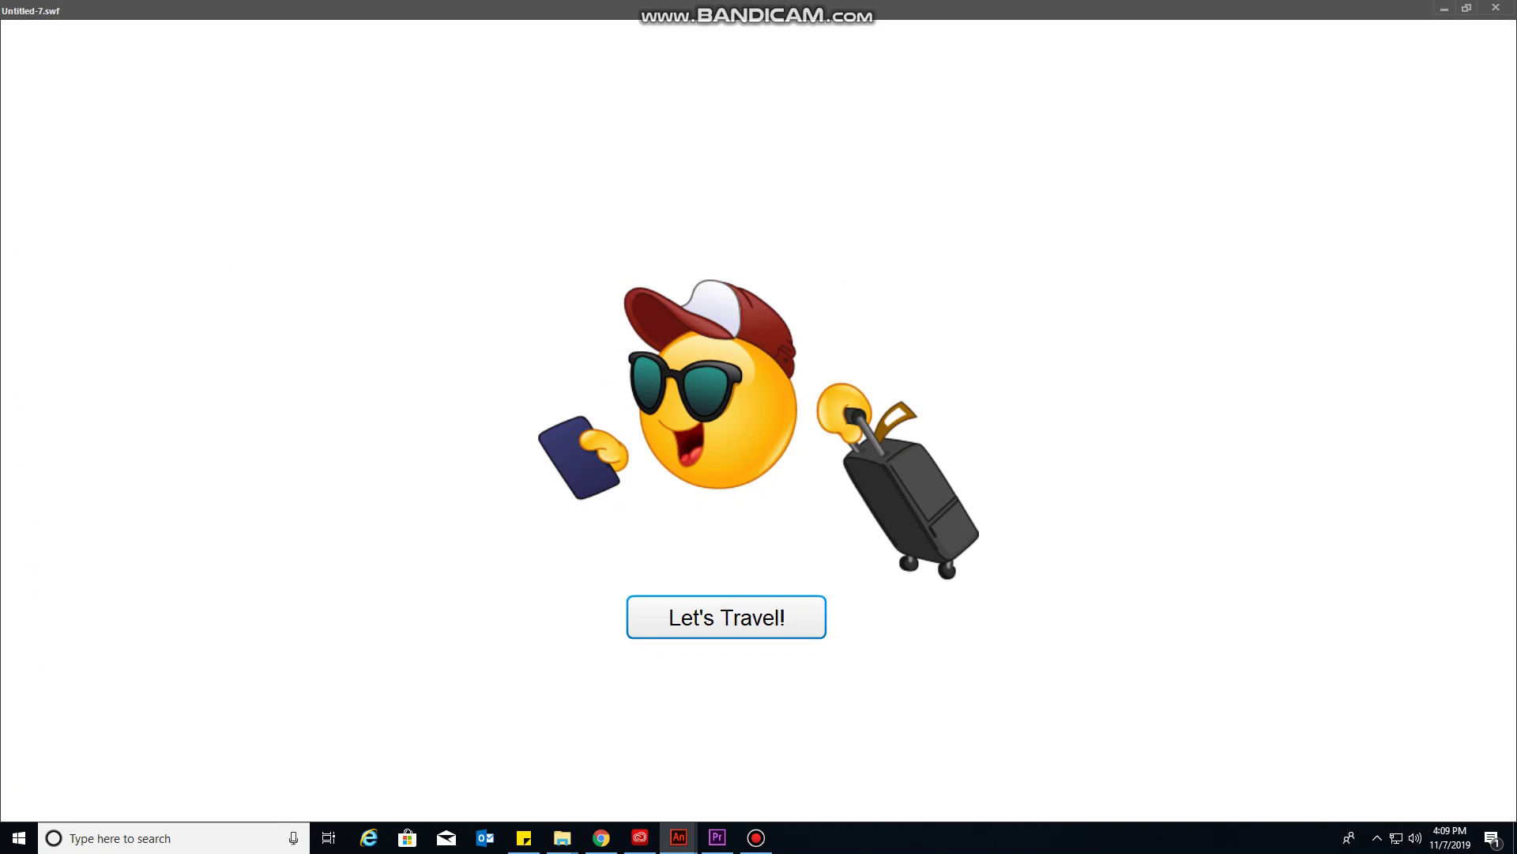
- Click Let's Travel! and By Plane once more, then close the test movie window
click(726, 616)
click(732, 653)
click(1496, 8)
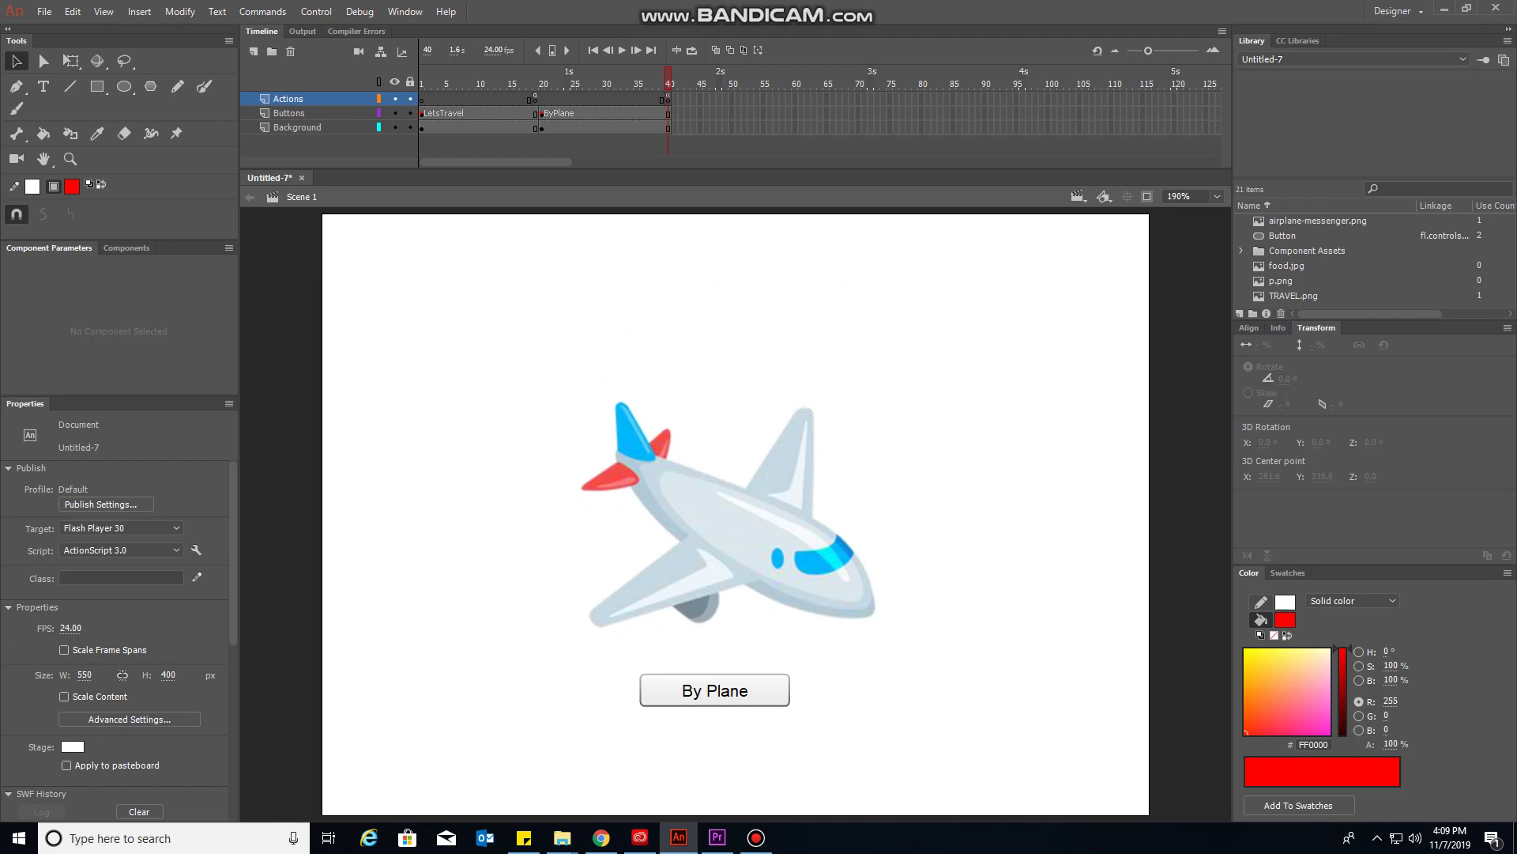
click(756, 838)
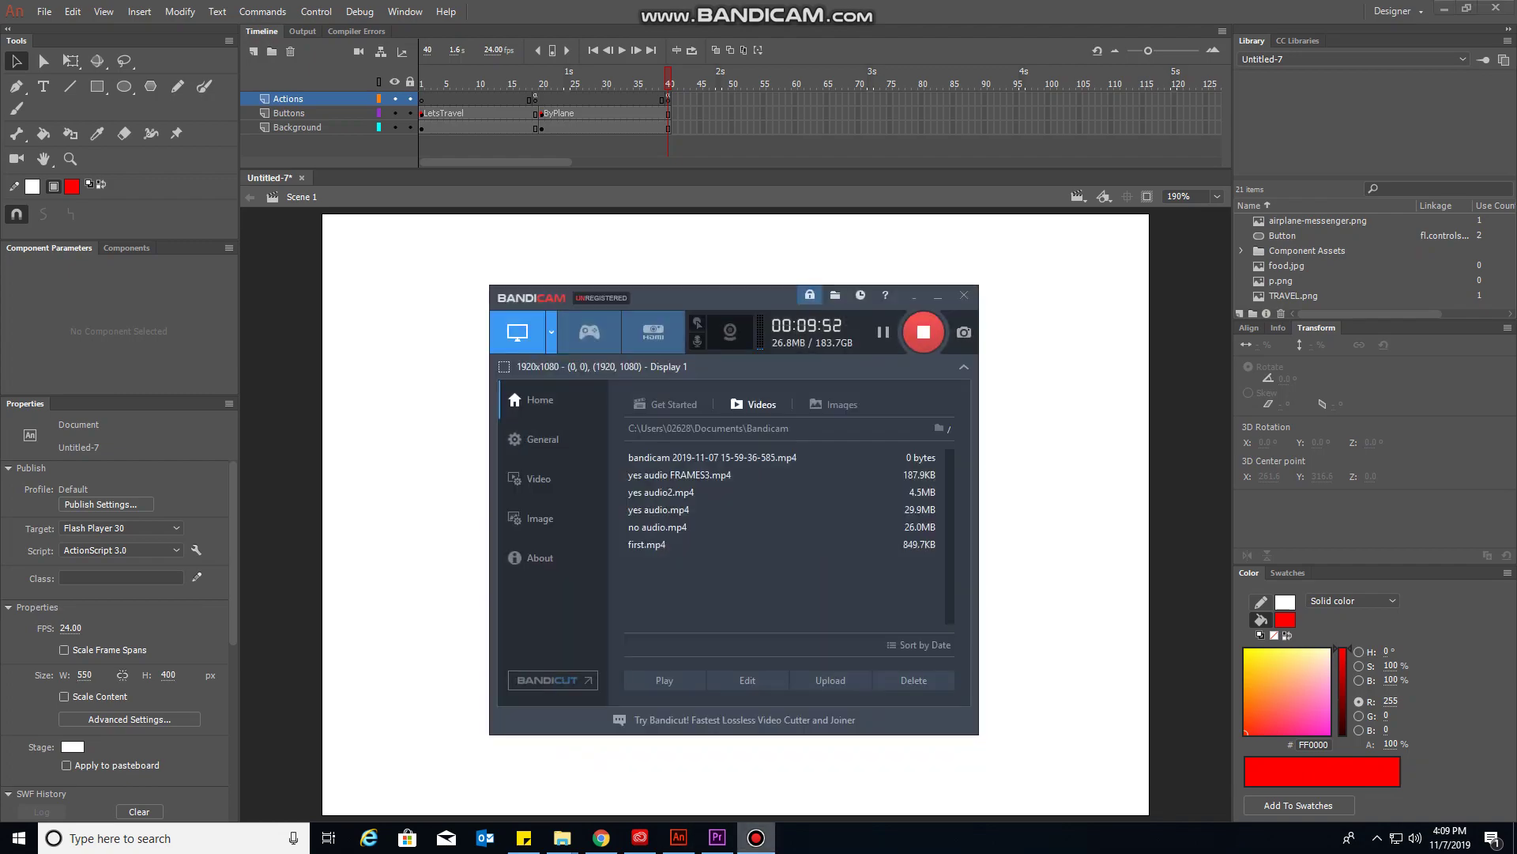